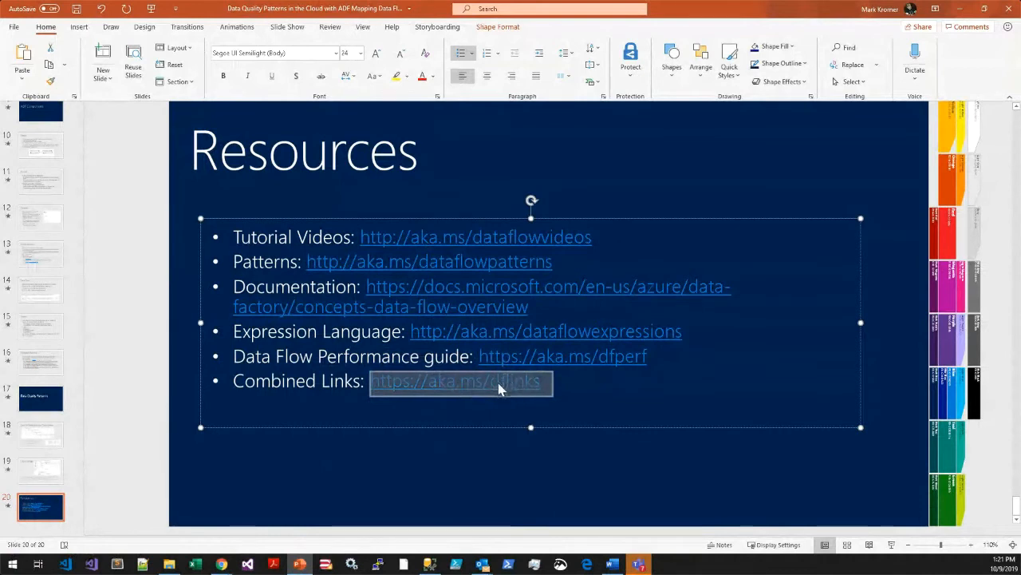
Switch to Azure Data Factory and turn on Data Flow debug with the myDataFlowCluster integration runtime.
{"action": "left_click", "coordinate": [549, 455]}
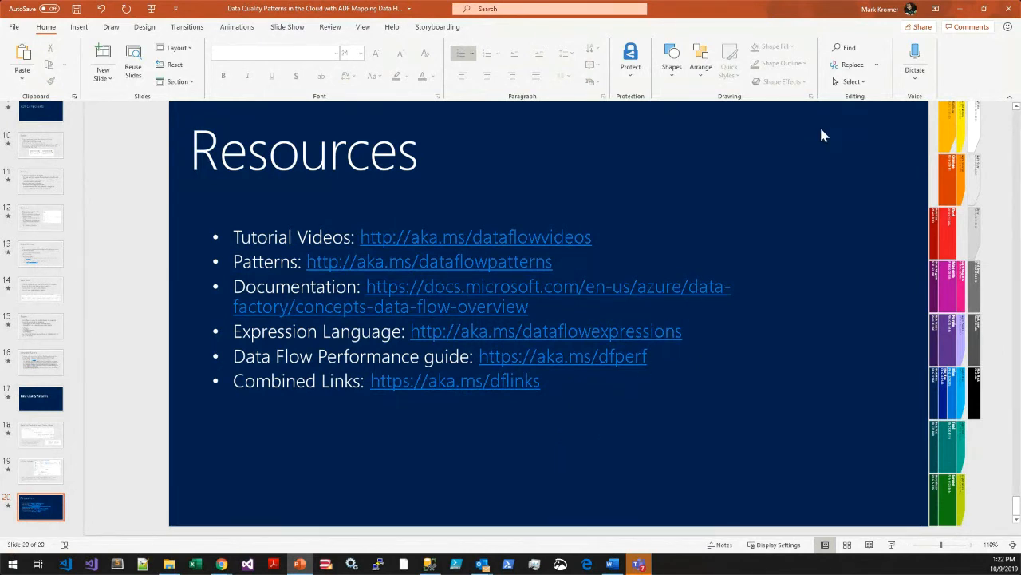
{"action": "left_click", "coordinate": [961, 11]}
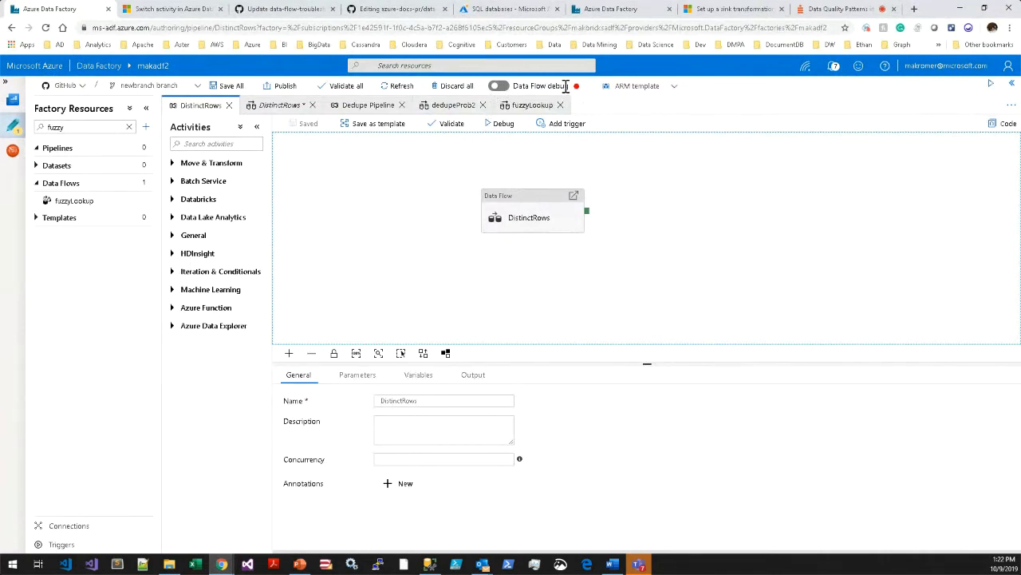
{"action": "left_click", "coordinate": [503, 87]}
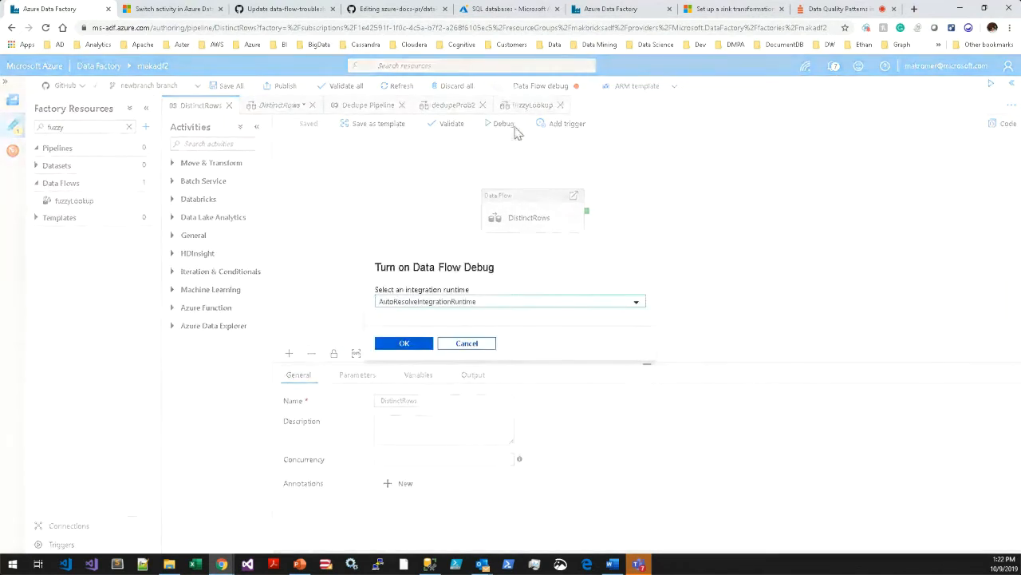
{"action": "left_click", "coordinate": [526, 307]}
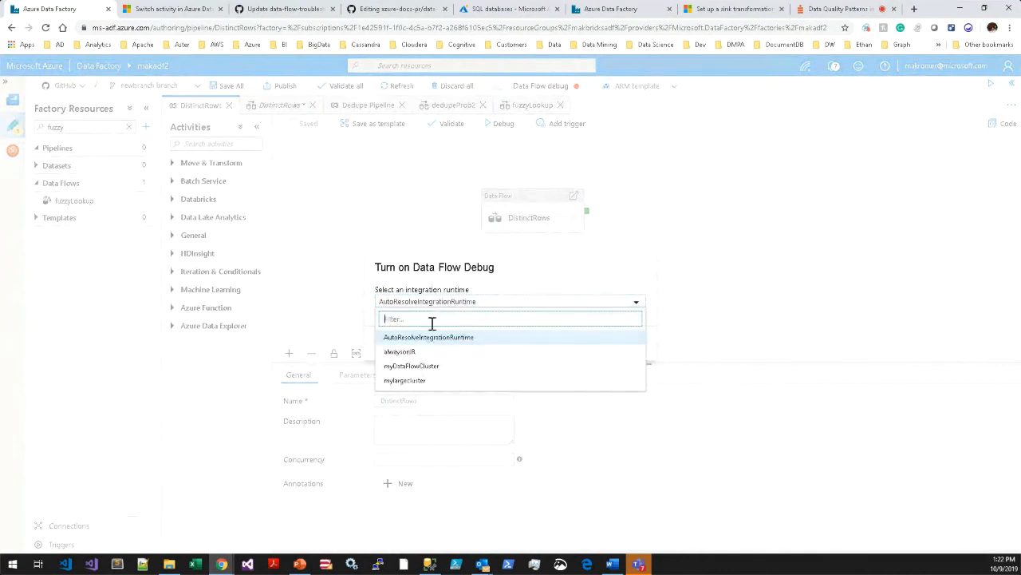
{"action": "left_click", "coordinate": [422, 367]}
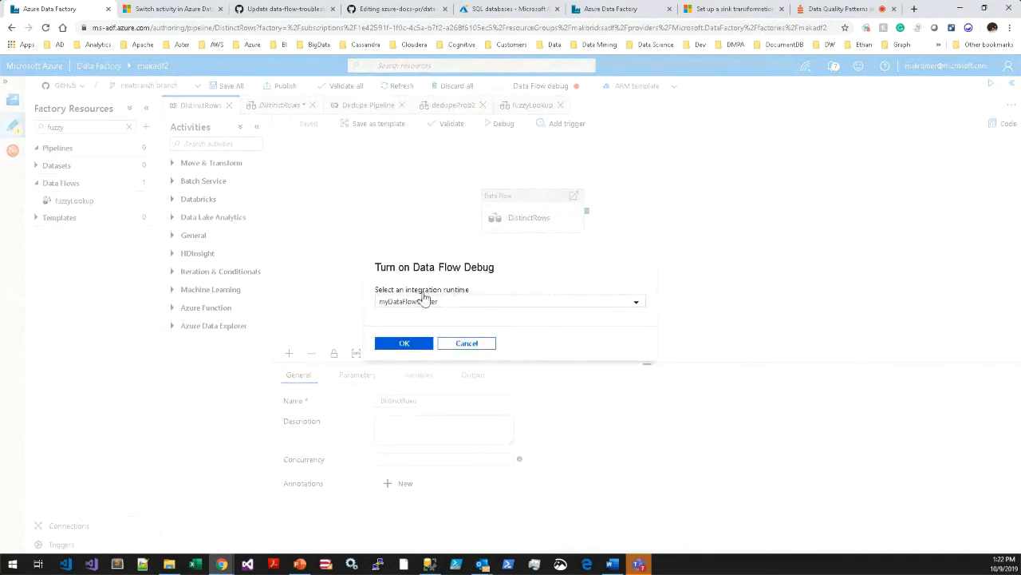
{"action": "left_click", "coordinate": [417, 345]}
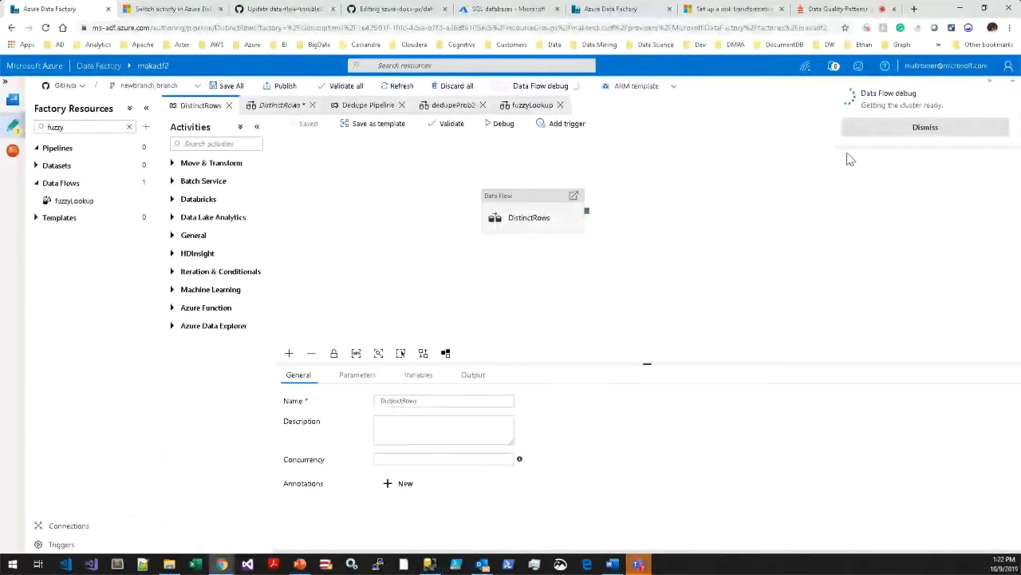
{"action": "left_click", "coordinate": [871, 131]}
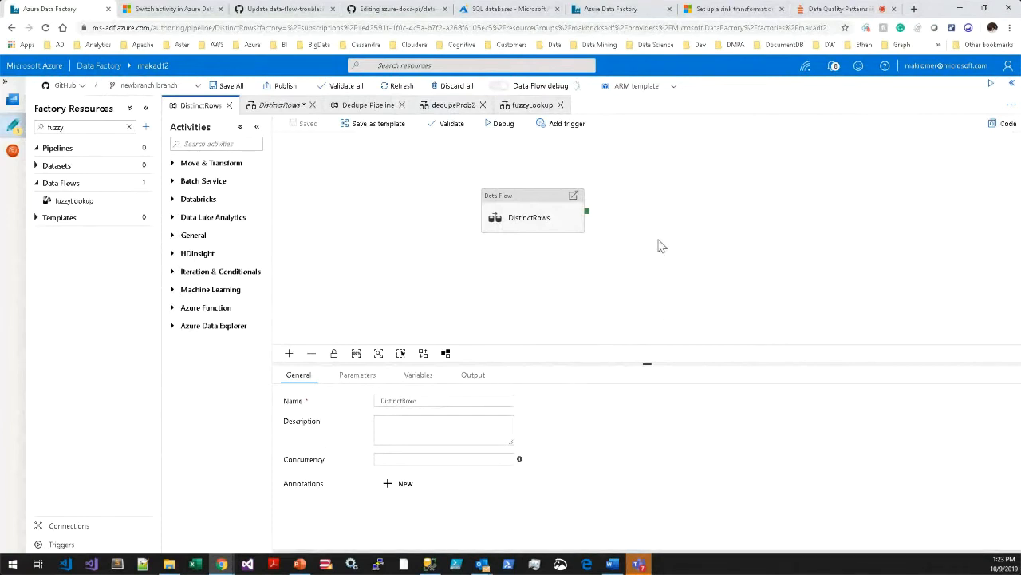
Look through the activities offered under Move & Transform, Batch Service and Databricks.
{"action": "left_click", "coordinate": [173, 163]}
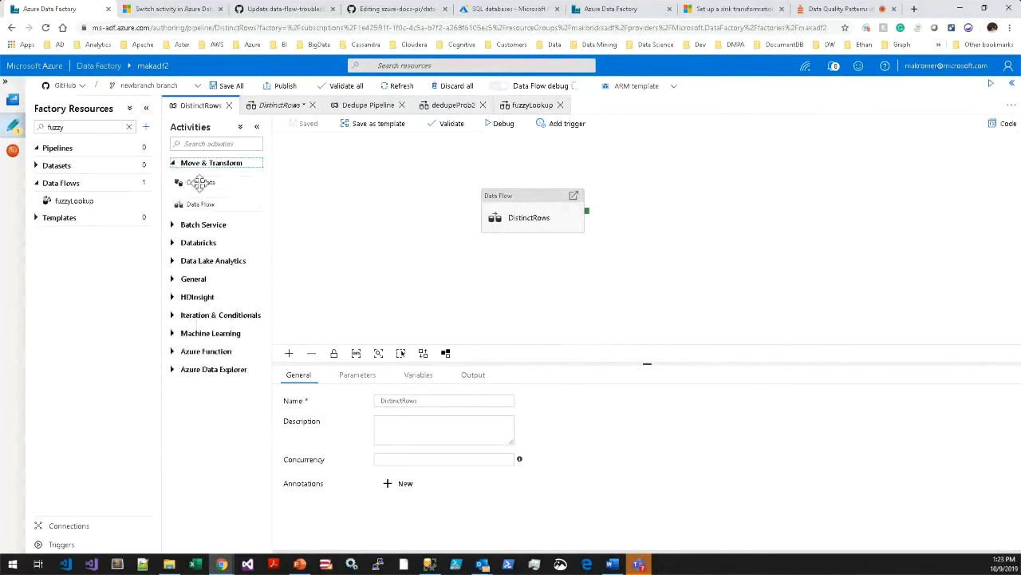
{"action": "left_click", "coordinate": [171, 225]}
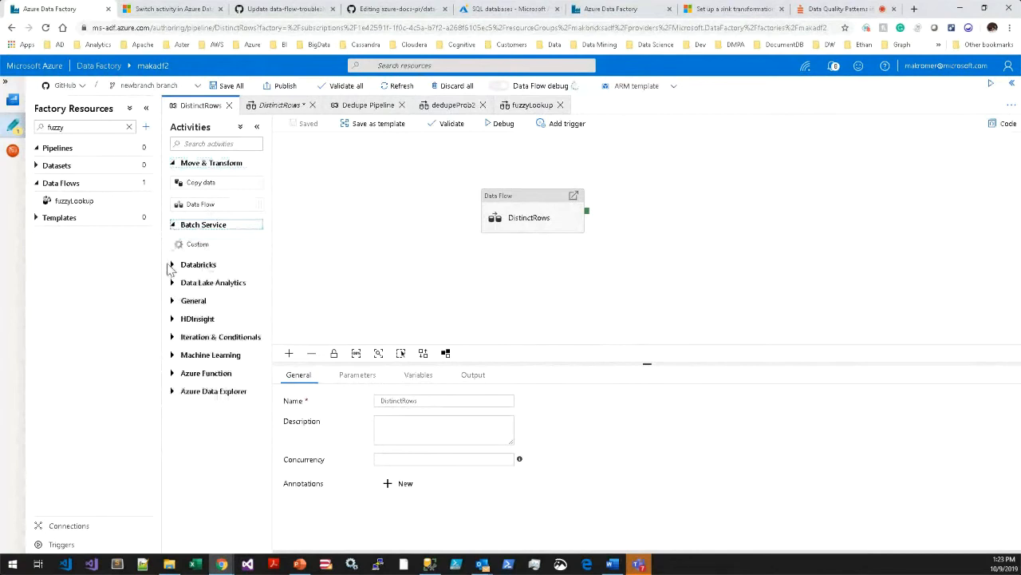
{"action": "left_click", "coordinate": [172, 265]}
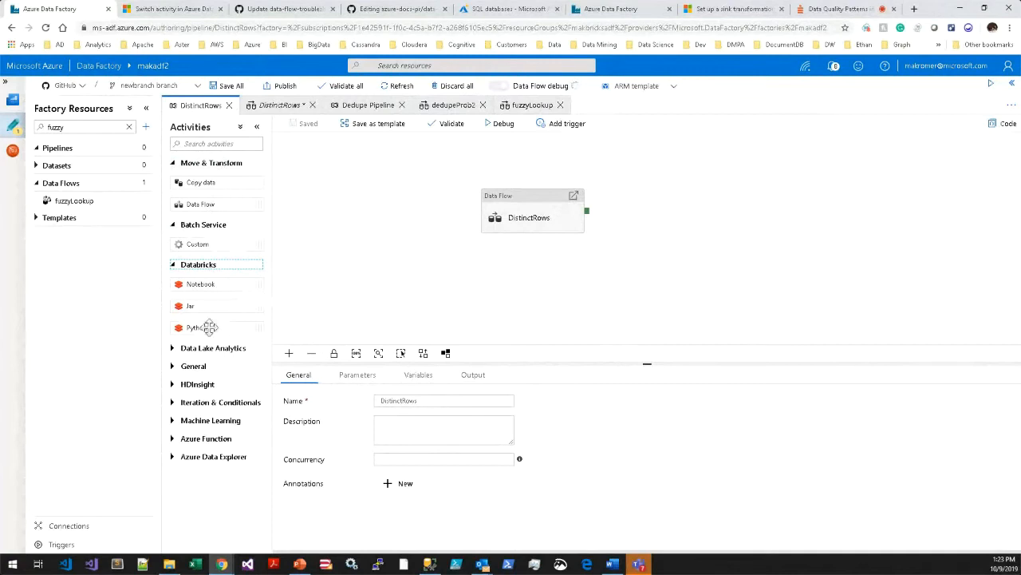
{"action": "left_click", "coordinate": [172, 225]}
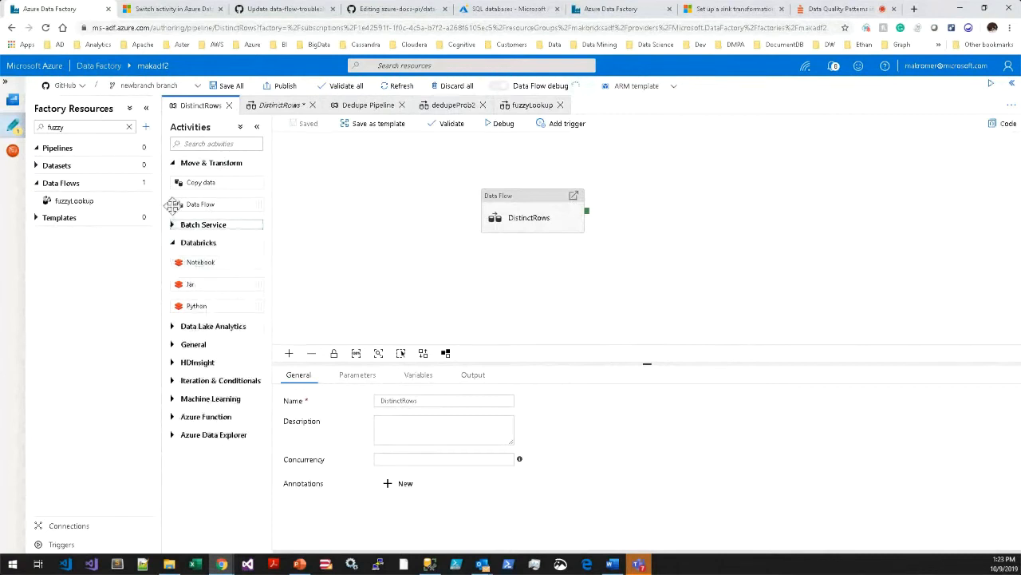
{"action": "left_click", "coordinate": [172, 163]}
{"action": "left_click", "coordinate": [172, 199]}
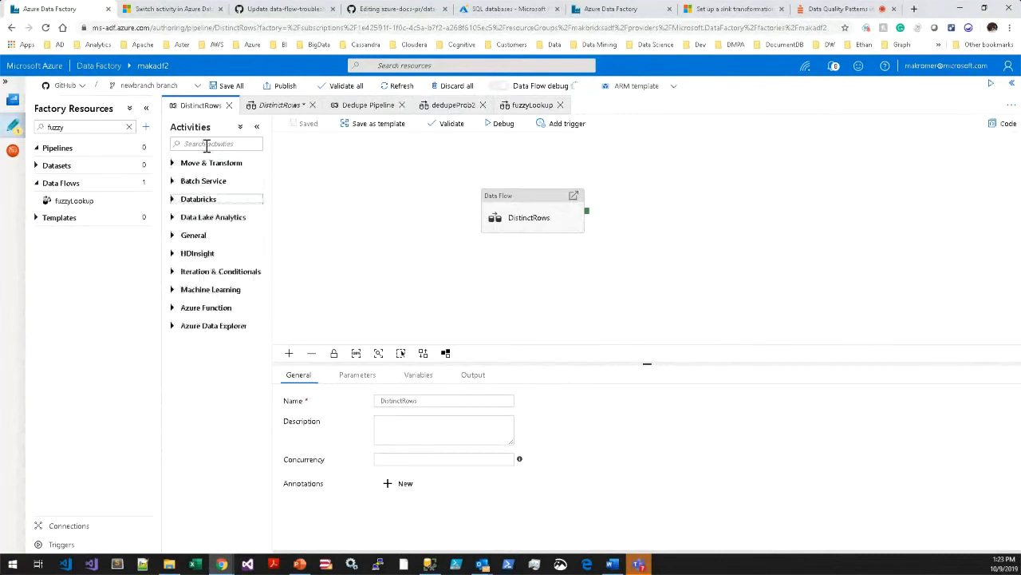
Add a Copy data activity to the DistinctRows pipeline and connect its success output to the DistinctRows data flow activity.
{"action": "left_click", "coordinate": [206, 145]}
{"action": "type", "text": "copy"}
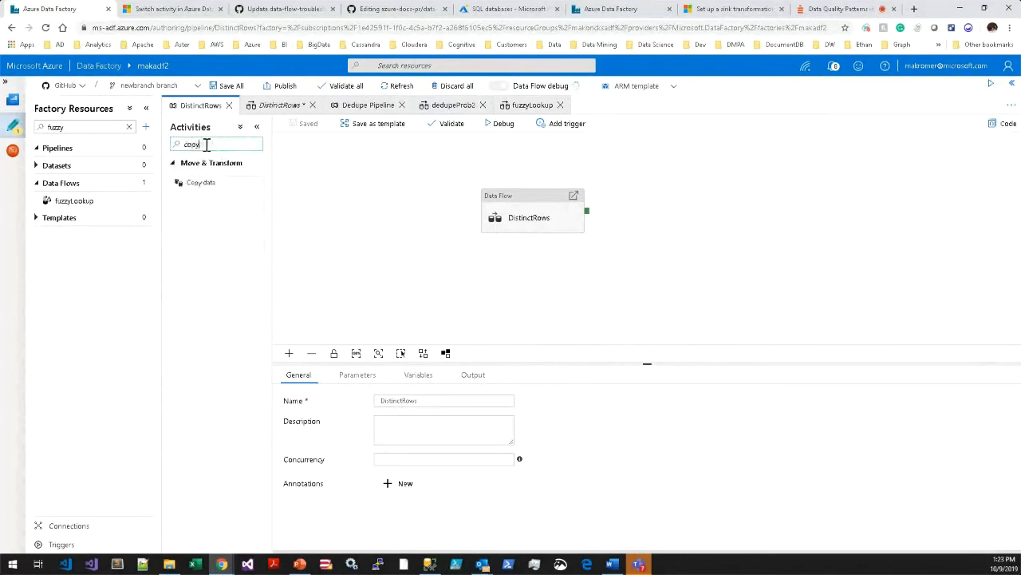
{"action": "left_click_drag", "start_coordinate": [205, 183], "coordinate": [368, 201]}
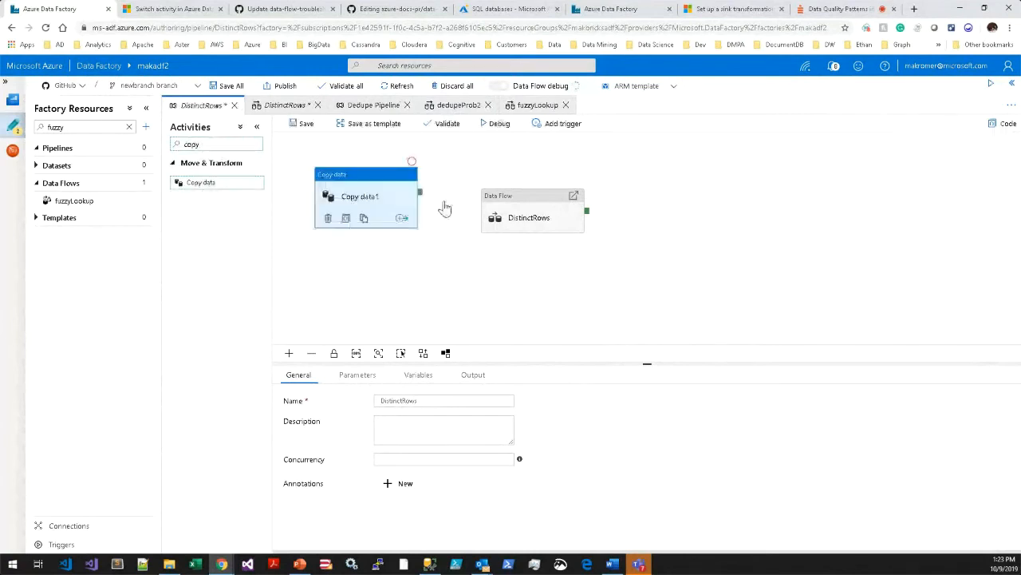
{"action": "left_click_drag", "start_coordinate": [504, 208], "coordinate": [512, 189]}
{"action": "left_click_drag", "start_coordinate": [420, 193], "coordinate": [512, 201]}
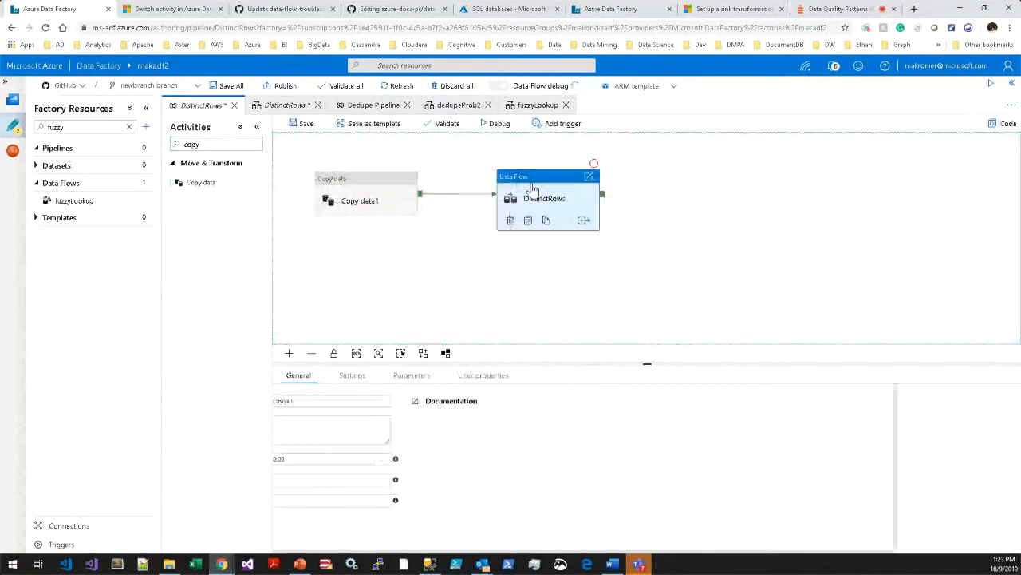
Add a Web activity after the DistinctRows data flow activity and link the two on success.
{"action": "left_click_drag", "start_coordinate": [208, 144], "coordinate": [173, 145]}
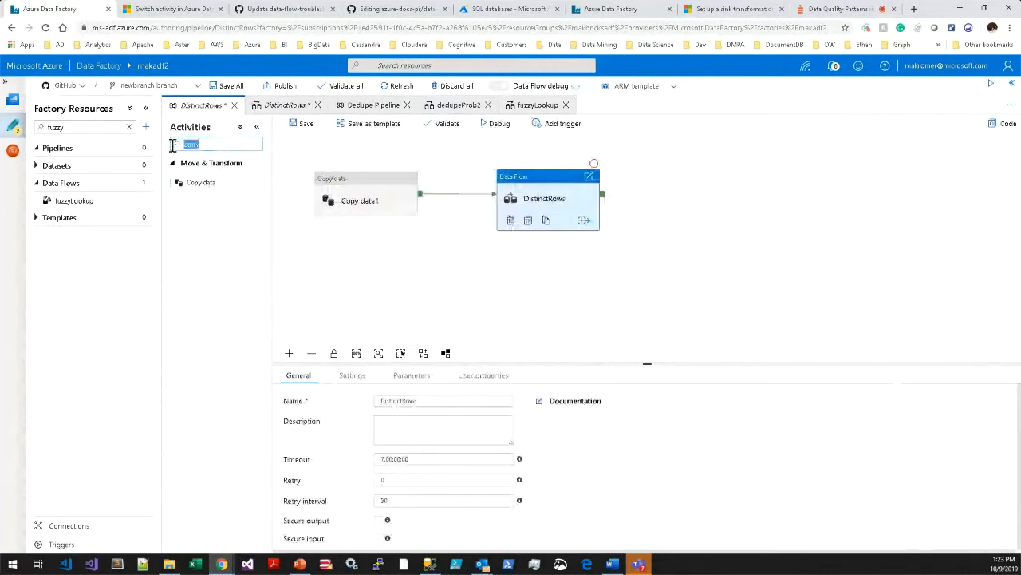
{"action": "type", "text": "web"}
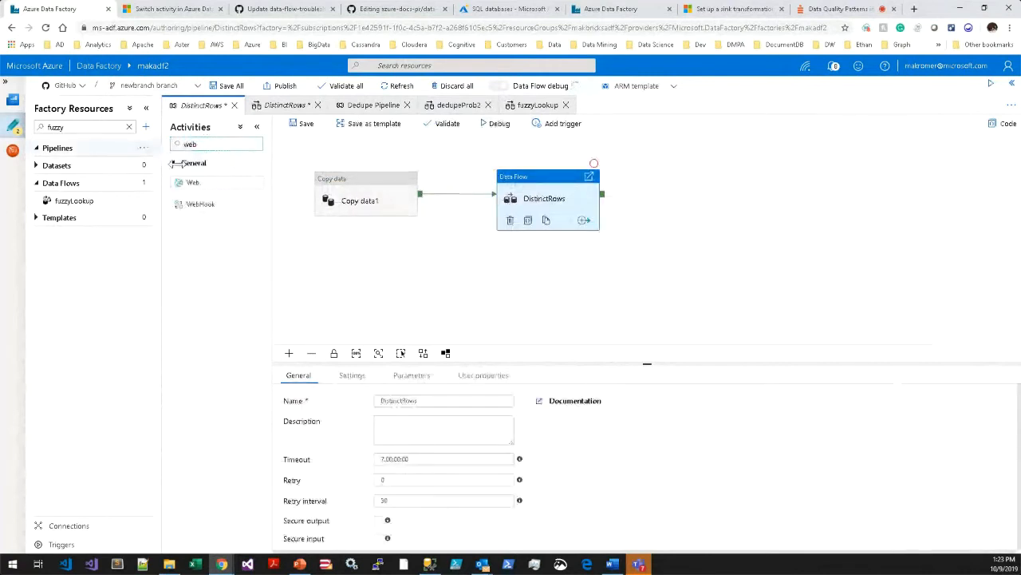
{"action": "left_click_drag", "start_coordinate": [190, 182], "coordinate": [670, 195]}
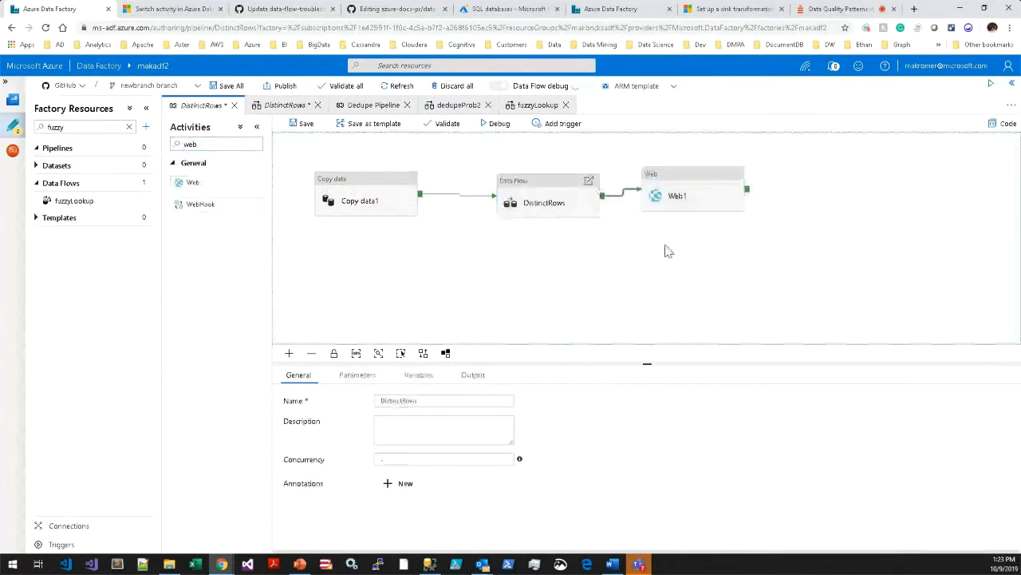
{"action": "left_click_drag", "start_coordinate": [545, 192], "coordinate": [524, 186]}
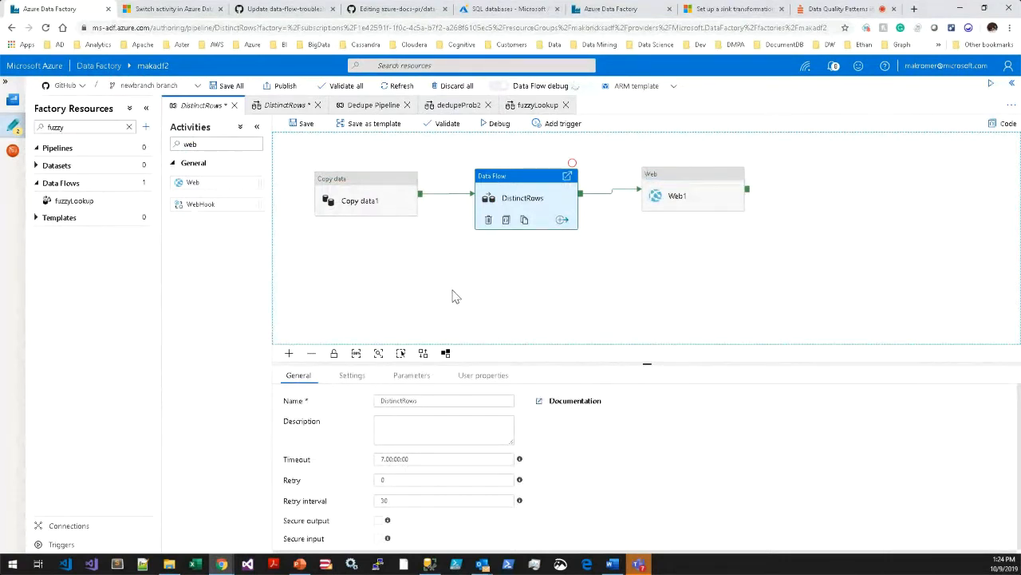
{"action": "left_click", "coordinate": [469, 294]}
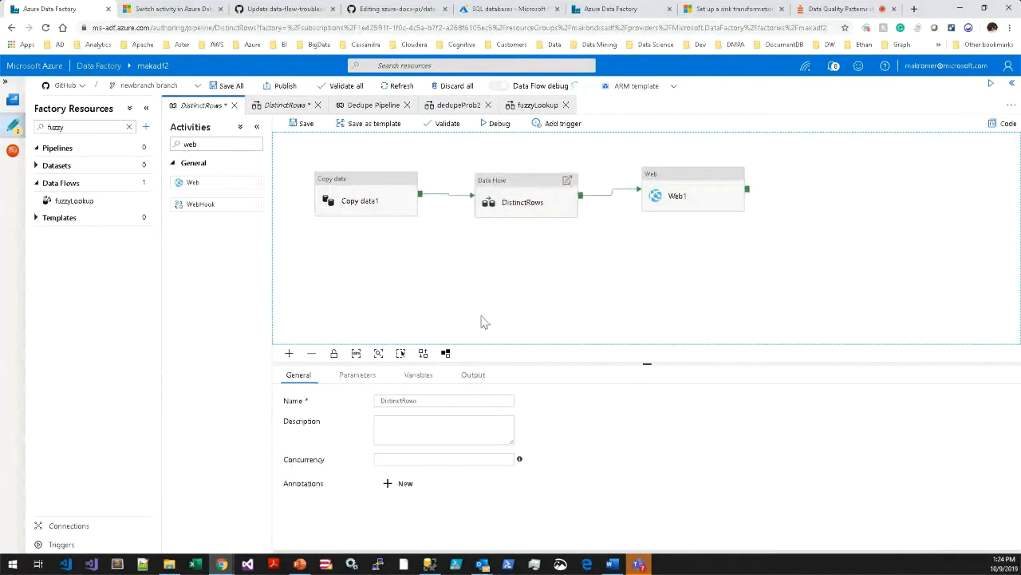
Review the pipeline's parameters and the settings of the DistinctRows data flow activity.
{"action": "left_click", "coordinate": [358, 377]}
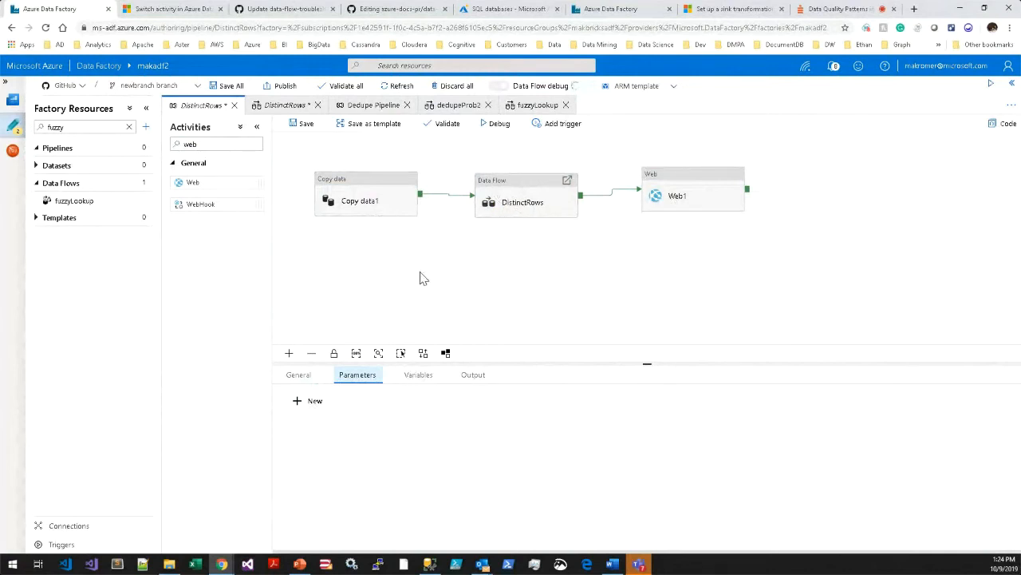
{"action": "left_click", "coordinate": [519, 204]}
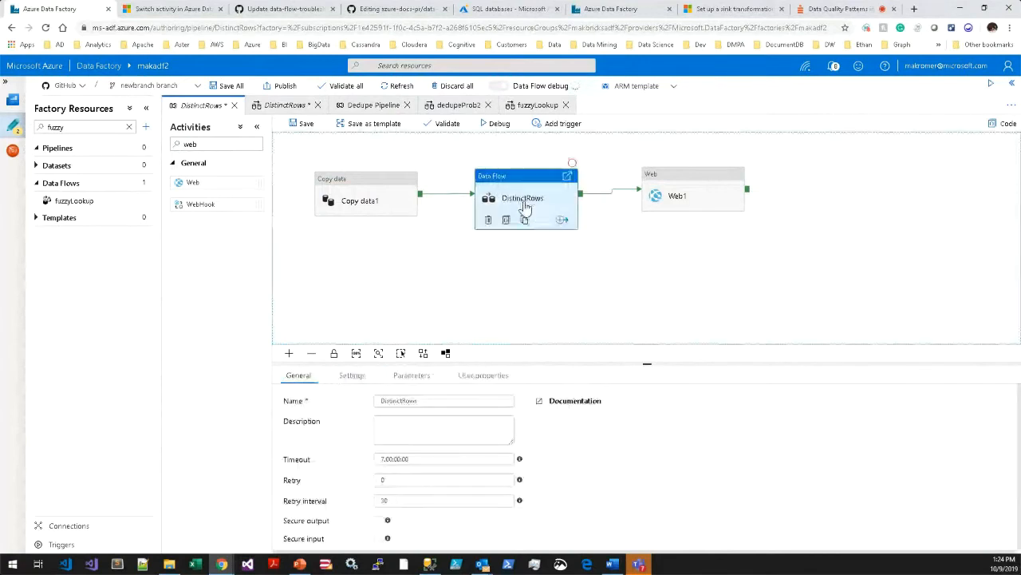
{"action": "left_click_drag", "start_coordinate": [522, 210], "coordinate": [538, 208]}
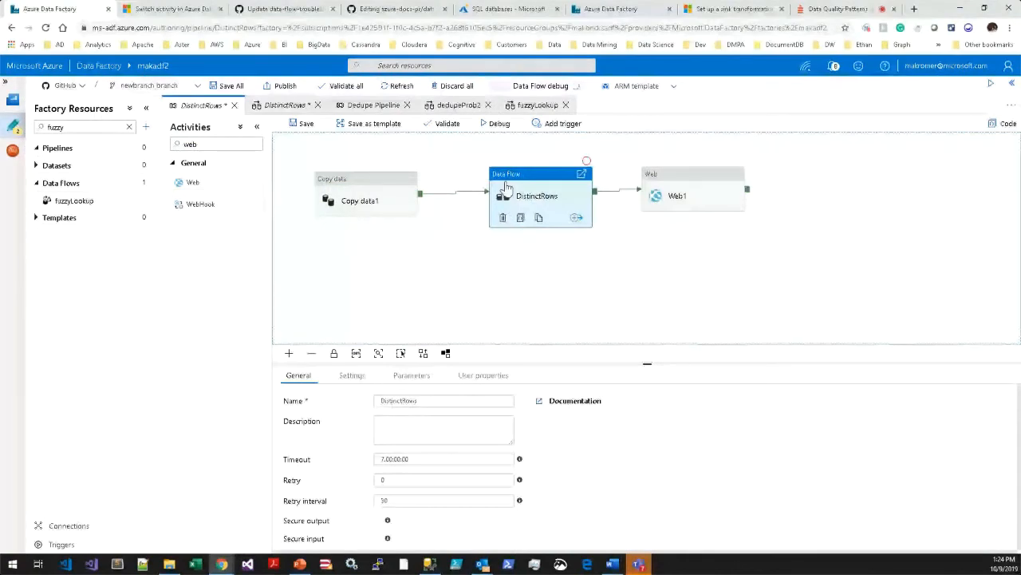
{"action": "left_click_drag", "start_coordinate": [537, 205], "coordinate": [536, 205]}
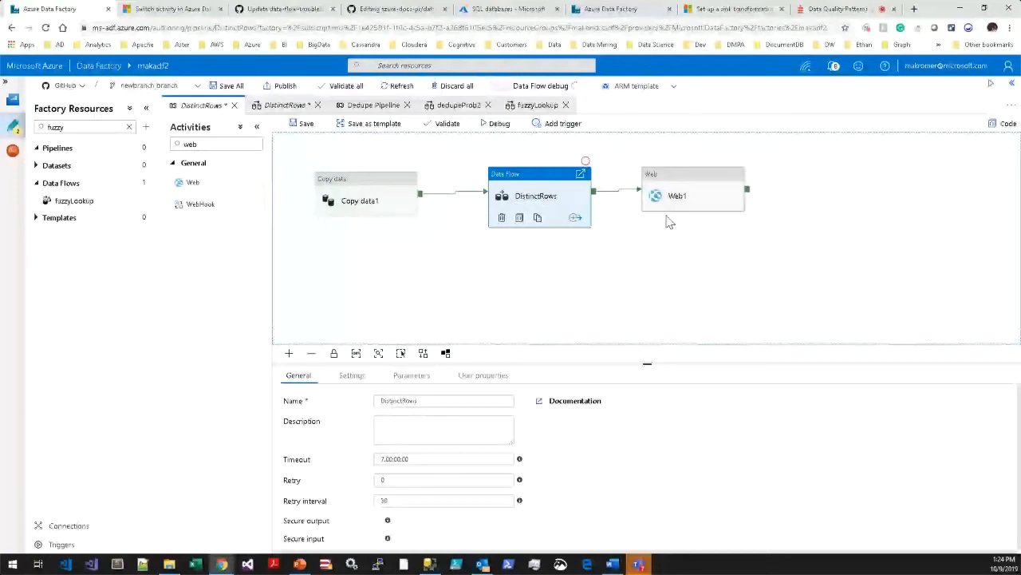
{"action": "left_click", "coordinate": [351, 375]}
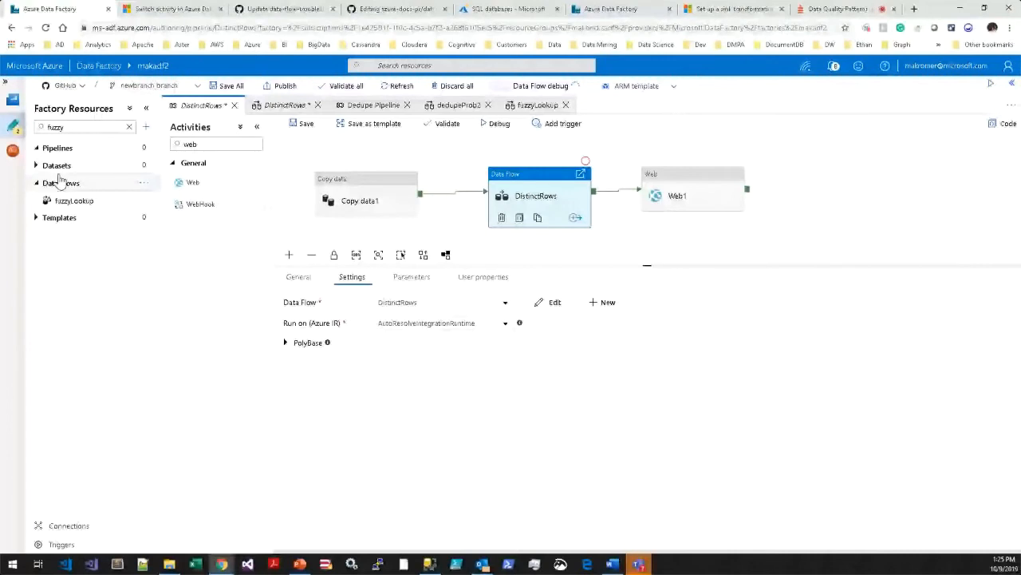
Clear the fuzzy filter on the factory resources and browse the full list of data flows.
{"action": "left_click", "coordinate": [129, 127]}
{"action": "left_click", "coordinate": [36, 148]}
{"action": "left_click", "coordinate": [36, 184]}
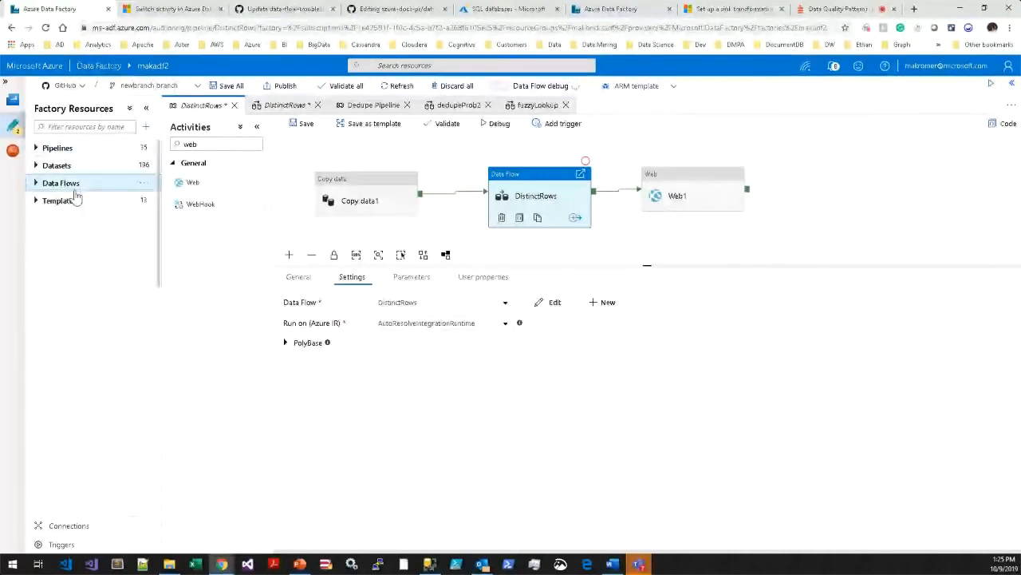
{"action": "left_click", "coordinate": [35, 185]}
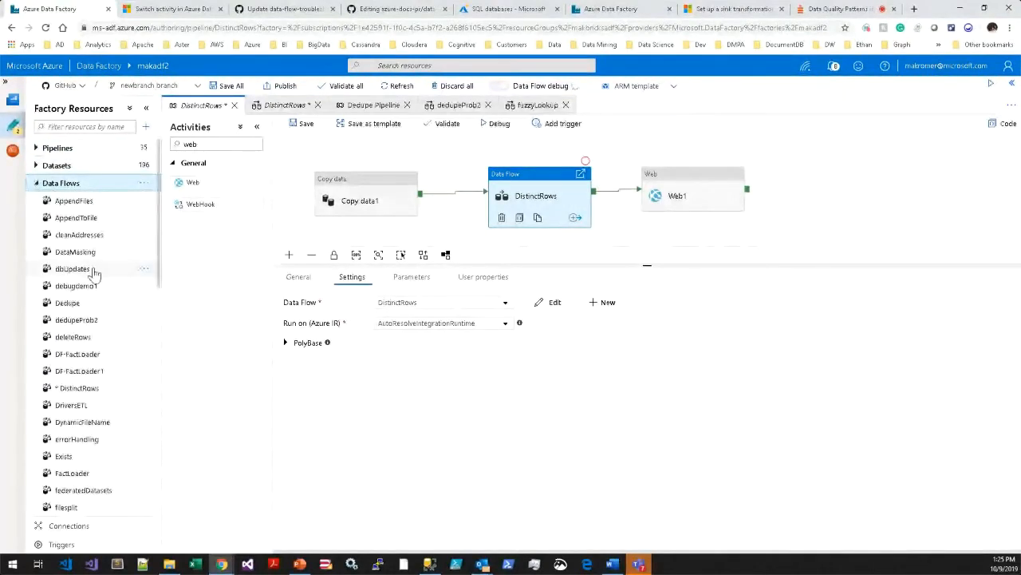
{"action": "scroll", "coordinate": [94, 274], "scroll_direction": "down", "scroll_amount": 5}
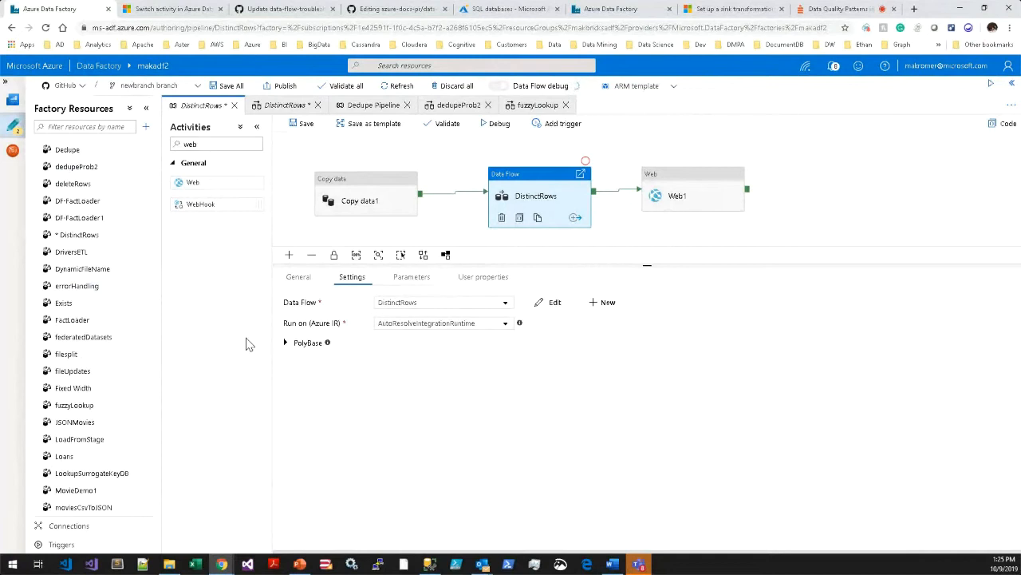
Set the data flow activity to use the DistinctRows data flow and run on the myDataFlowCluster integration runtime.
{"action": "left_click_drag", "start_coordinate": [543, 180], "coordinate": [541, 166]}
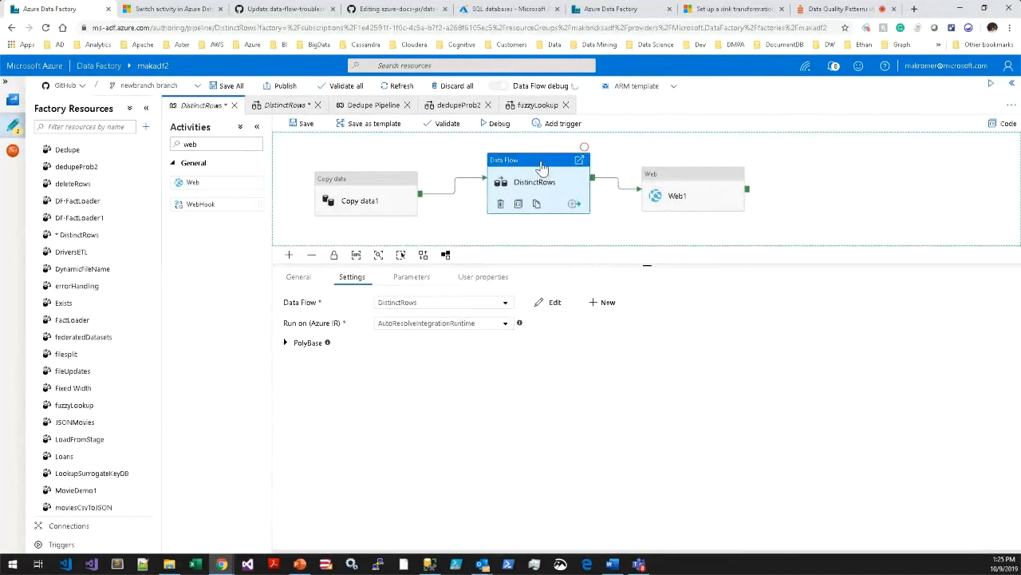
{"action": "left_click", "coordinate": [463, 301]}
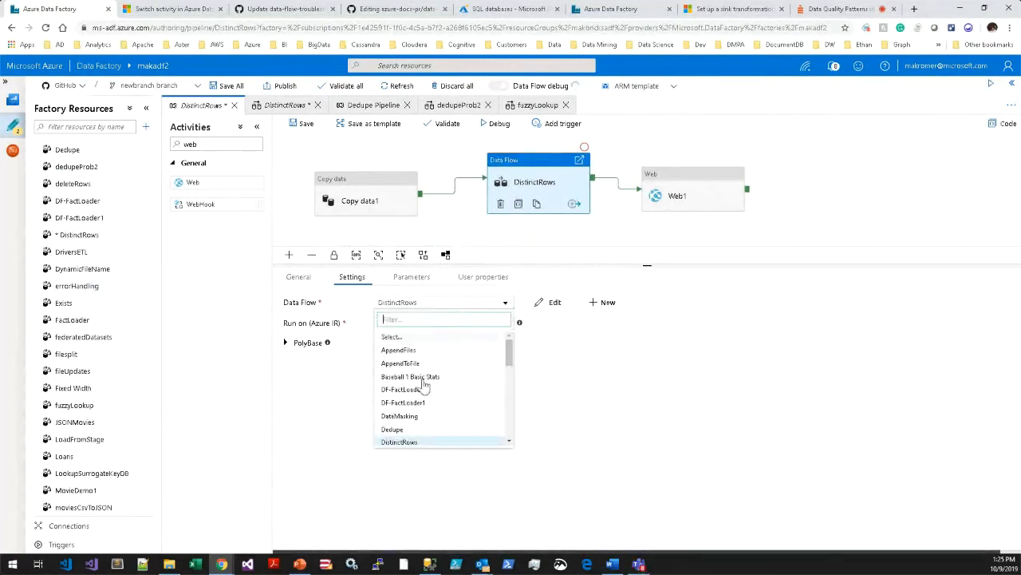
{"action": "left_click", "coordinate": [401, 441]}
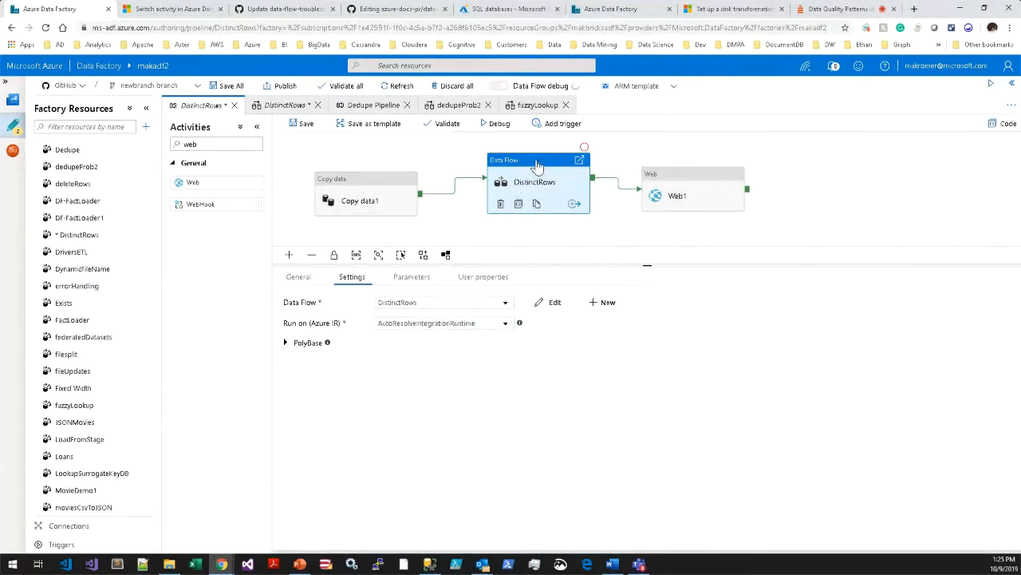
{"action": "left_click_drag", "start_coordinate": [537, 165], "coordinate": [528, 165]}
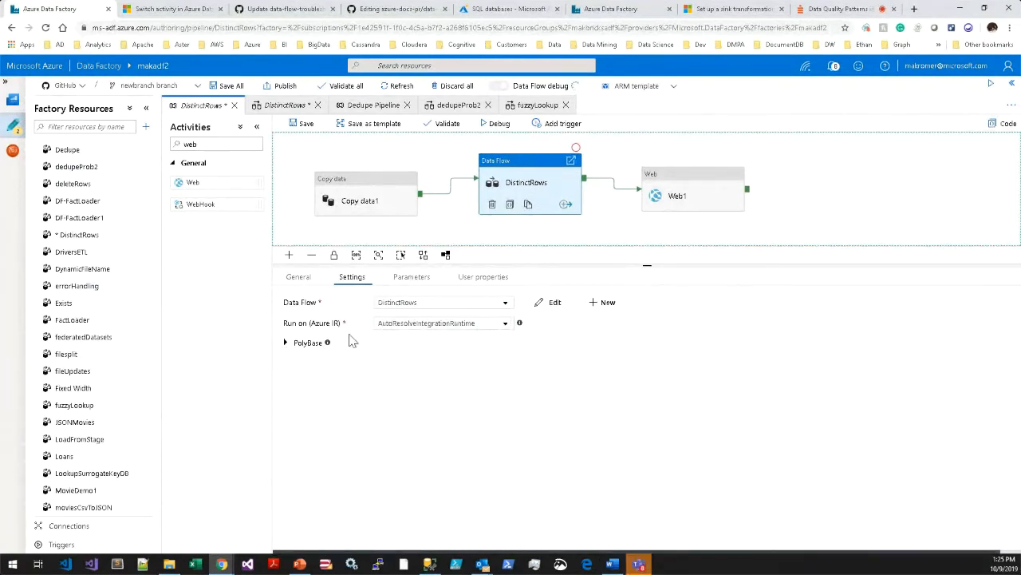
{"action": "left_click", "coordinate": [412, 329]}
{"action": "left_click", "coordinate": [433, 400]}
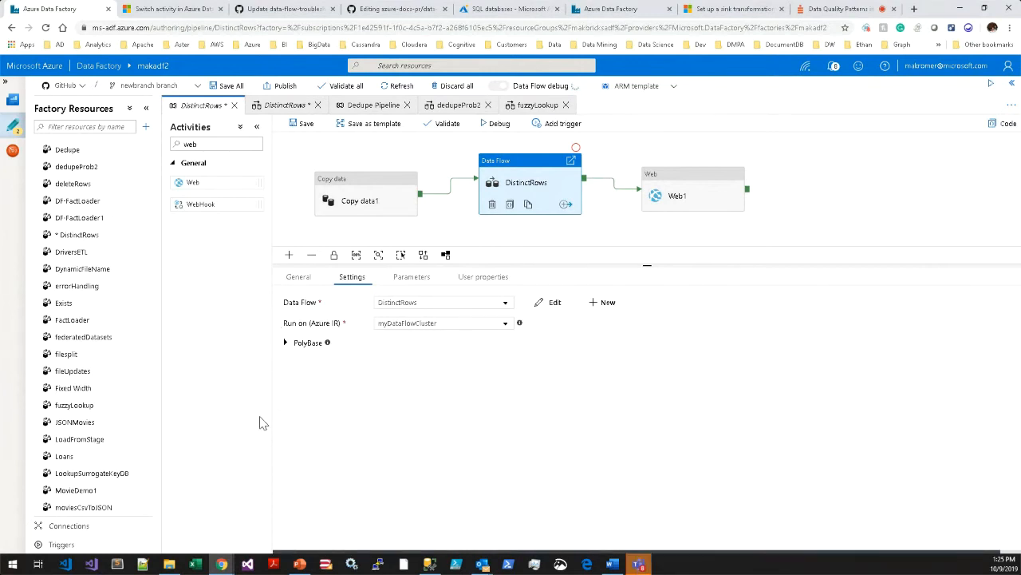
Open the list of integration runtimes in the factory's connections.
{"action": "left_click", "coordinate": [71, 526]}
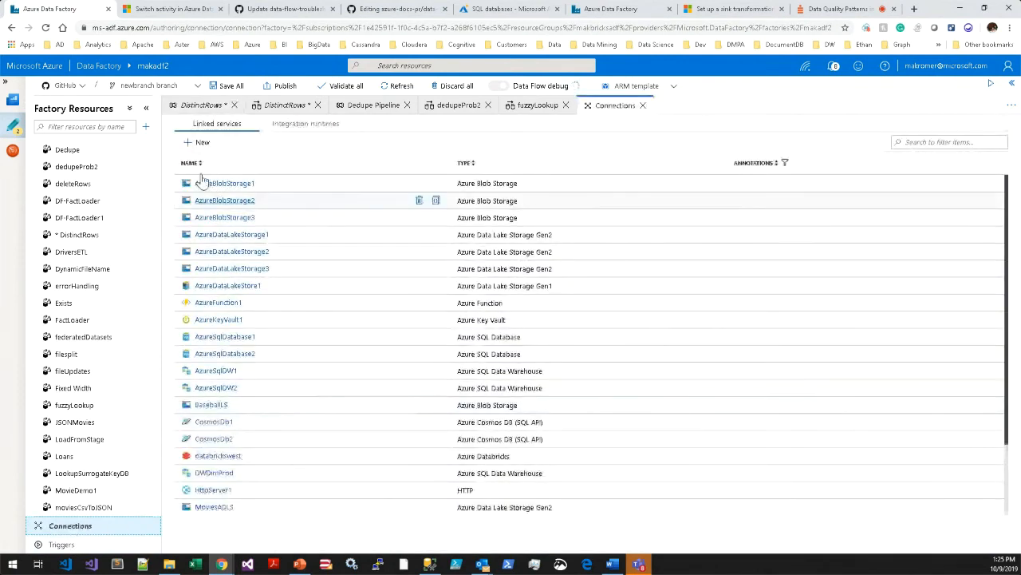
{"action": "left_click", "coordinate": [301, 125]}
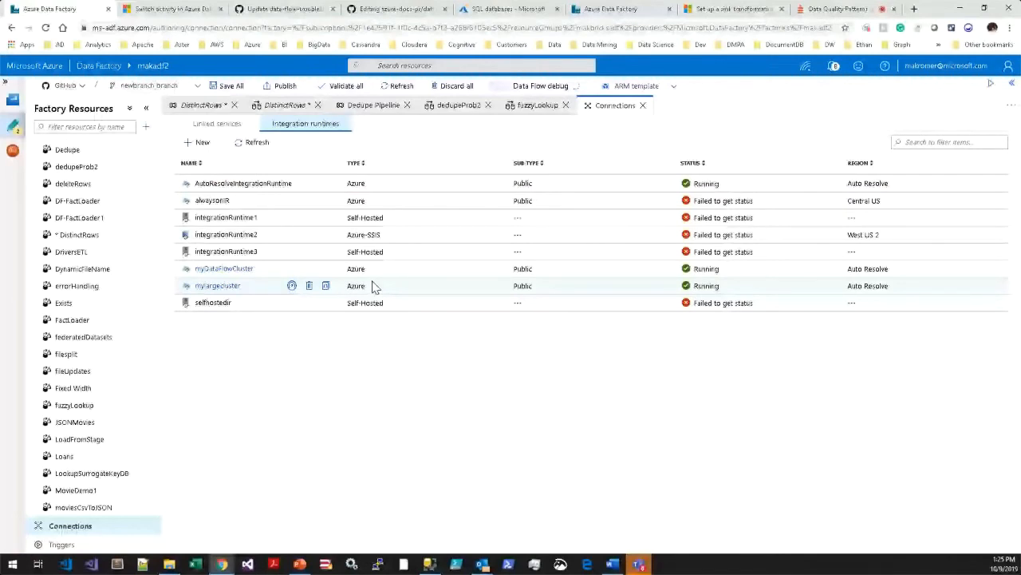
Review the Data Flow run time settings of the myDataFlowCluster integration runtime and close them without changes.
{"action": "left_click", "coordinate": [224, 269]}
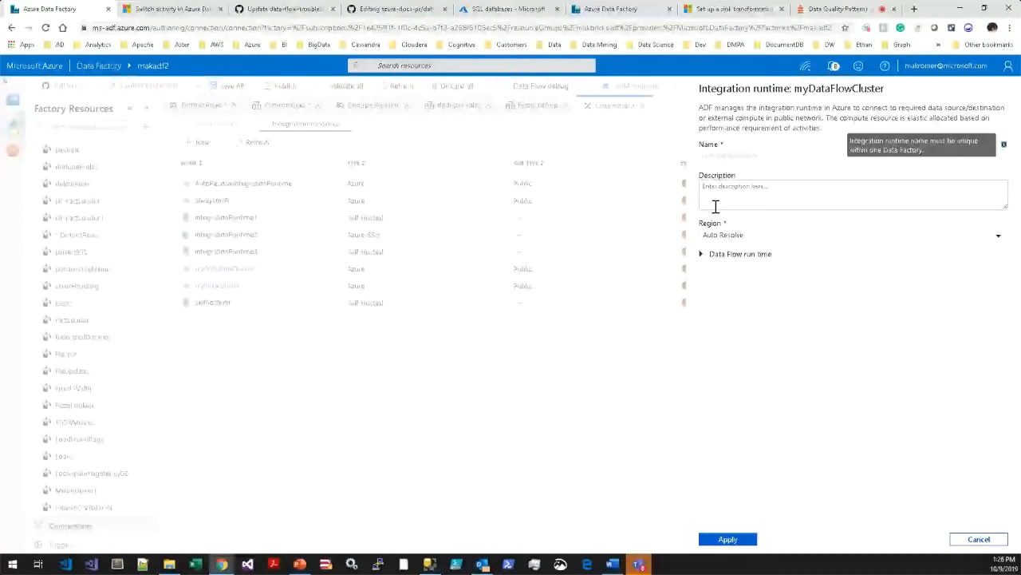
{"action": "left_click", "coordinate": [734, 254]}
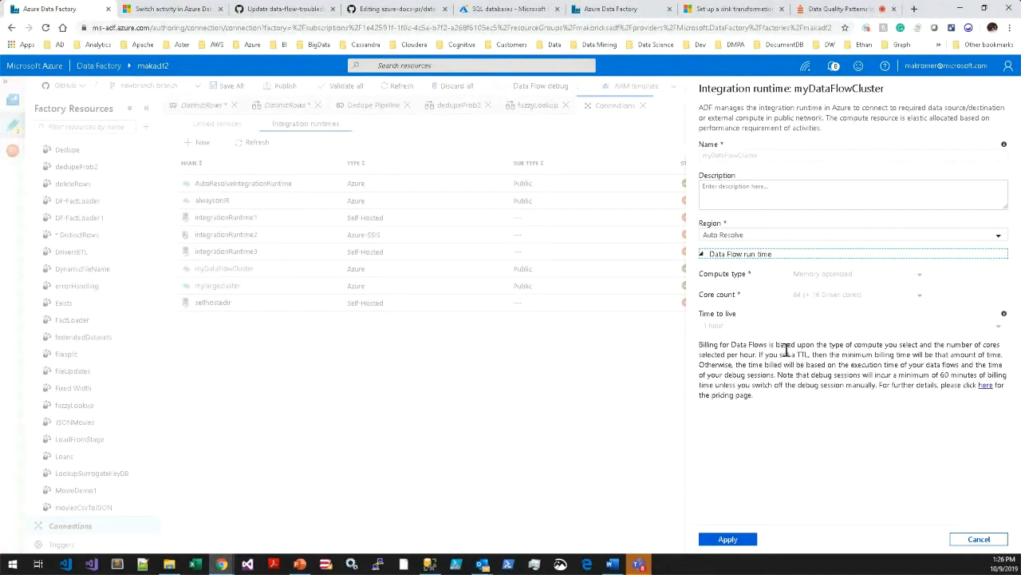
{"action": "left_click", "coordinate": [972, 542]}
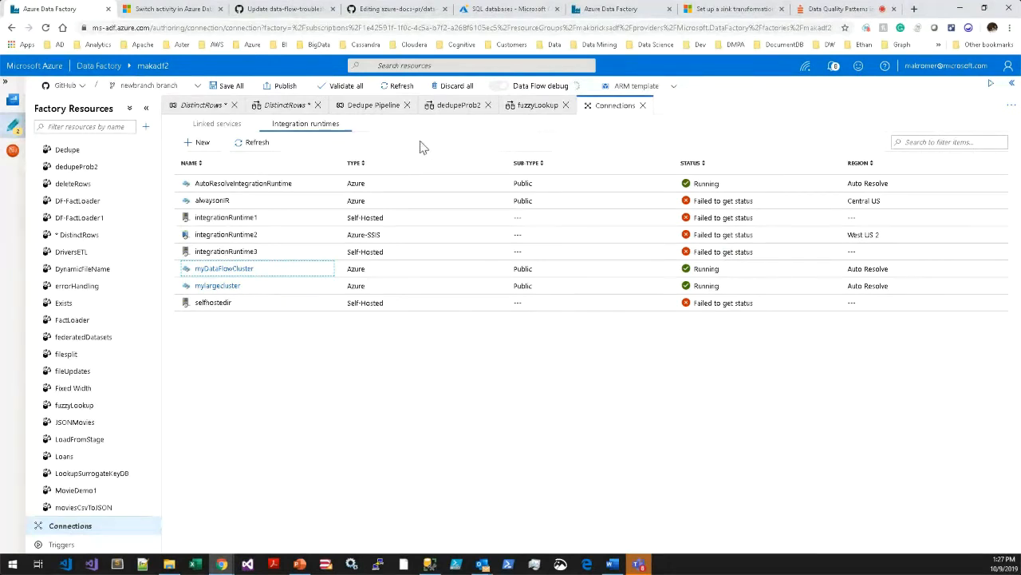
Return to the DistinctRows pipeline, open the data flow behind its DistinctRows activity and enlarge the graph area.
{"action": "left_click", "coordinate": [205, 109]}
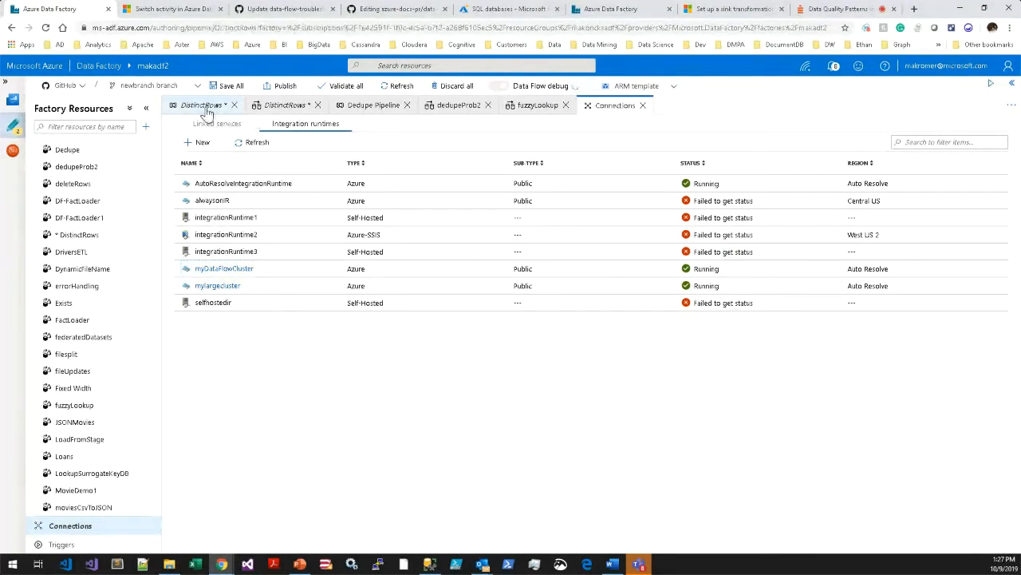
{"action": "left_click", "coordinate": [524, 190]}
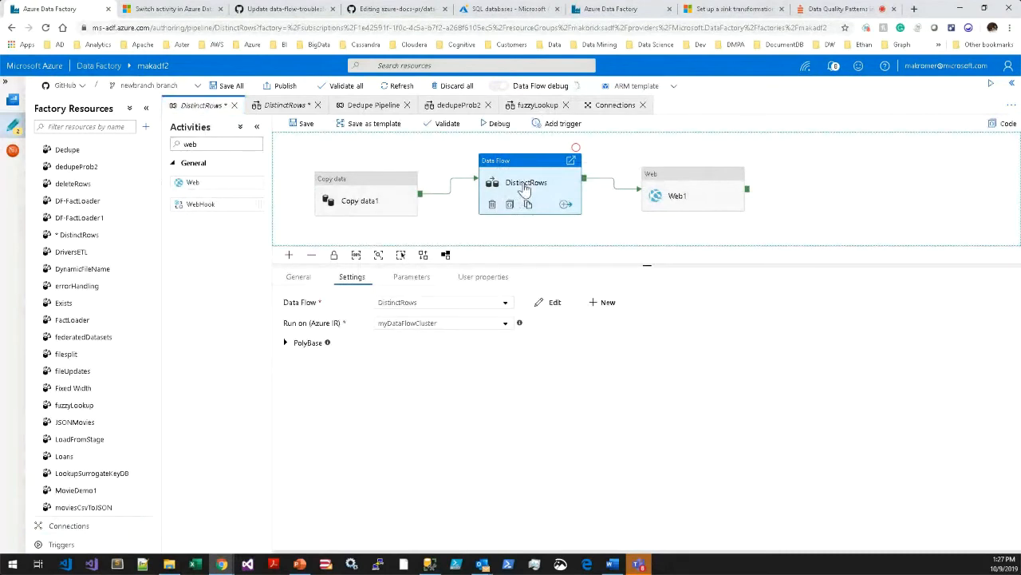
{"action": "double_click", "coordinate": [524, 190]}
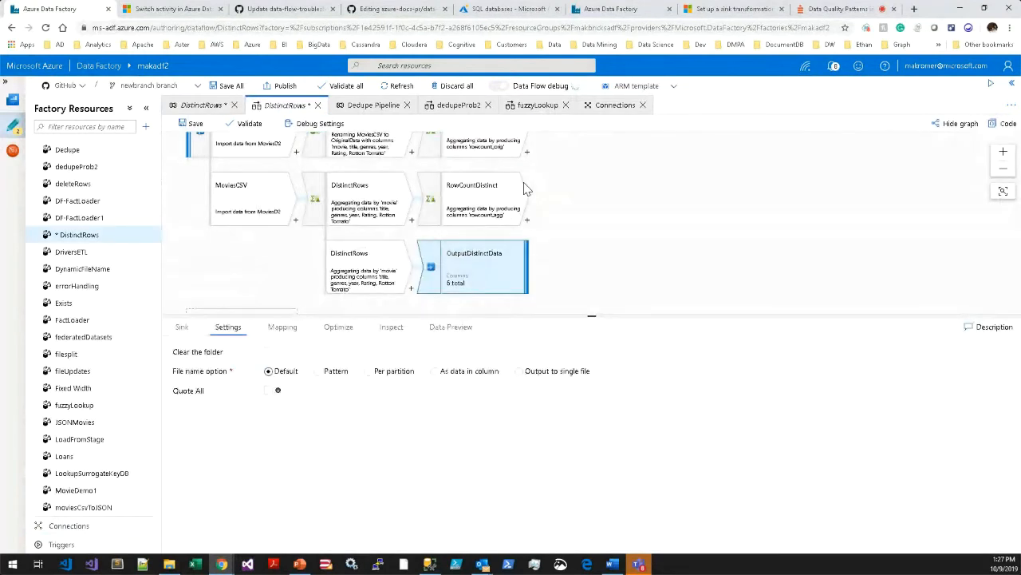
{"action": "left_click_drag", "start_coordinate": [592, 317], "coordinate": [596, 413]}
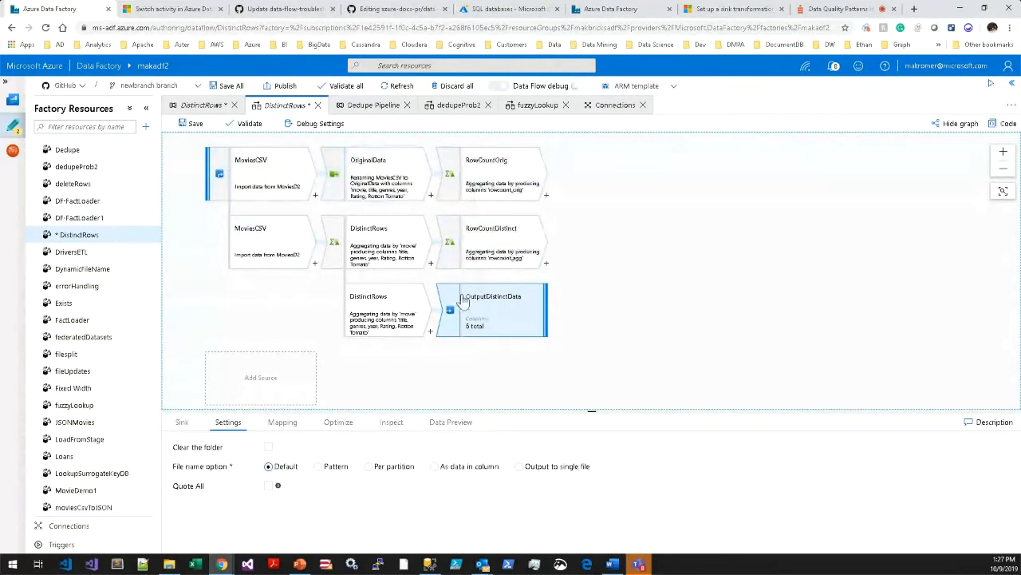
{"action": "left_click", "coordinate": [918, 139]}
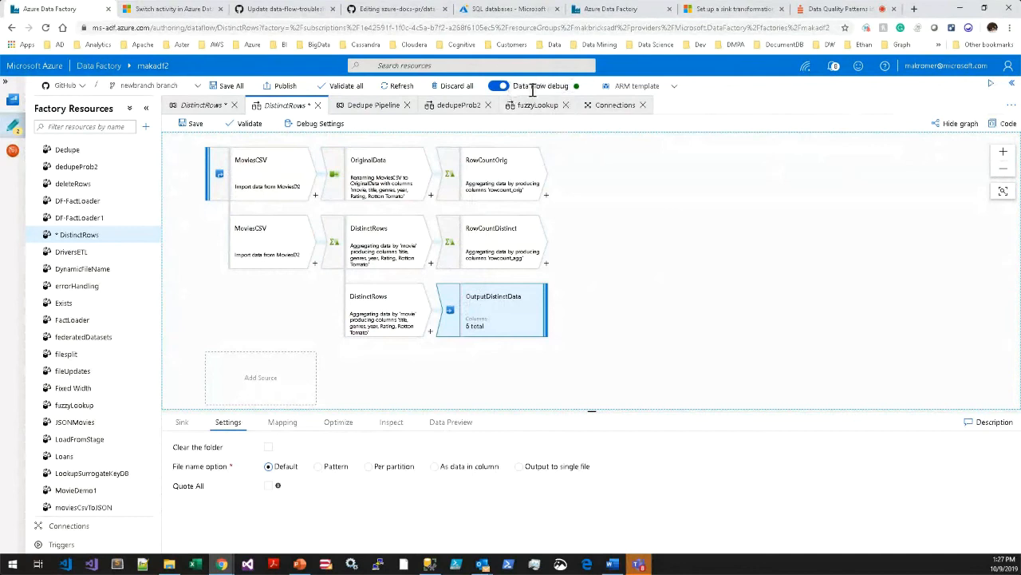
{"action": "mouse_move", "coordinate": [576, 88]}
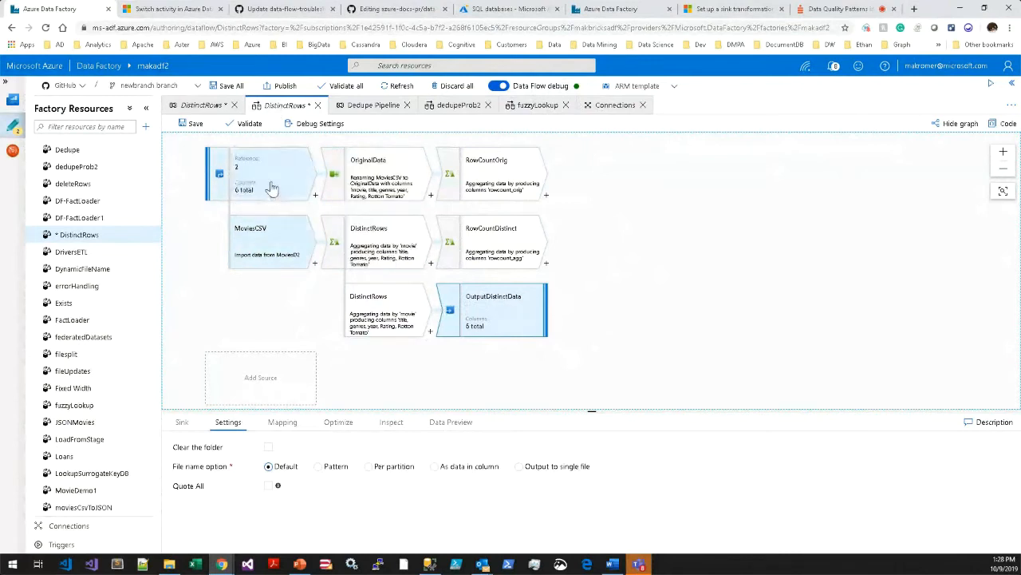
Browse the pipeline template gallery filtered to the Data Flow category and preview the Dedupe Pipeline template.
{"action": "left_click", "coordinate": [146, 127]}
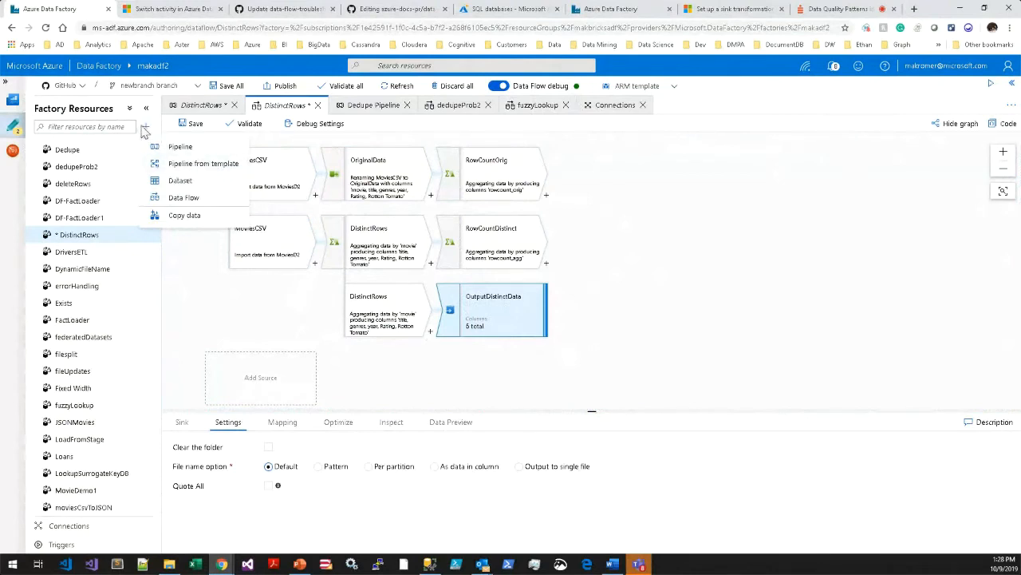
{"action": "left_click", "coordinate": [188, 163]}
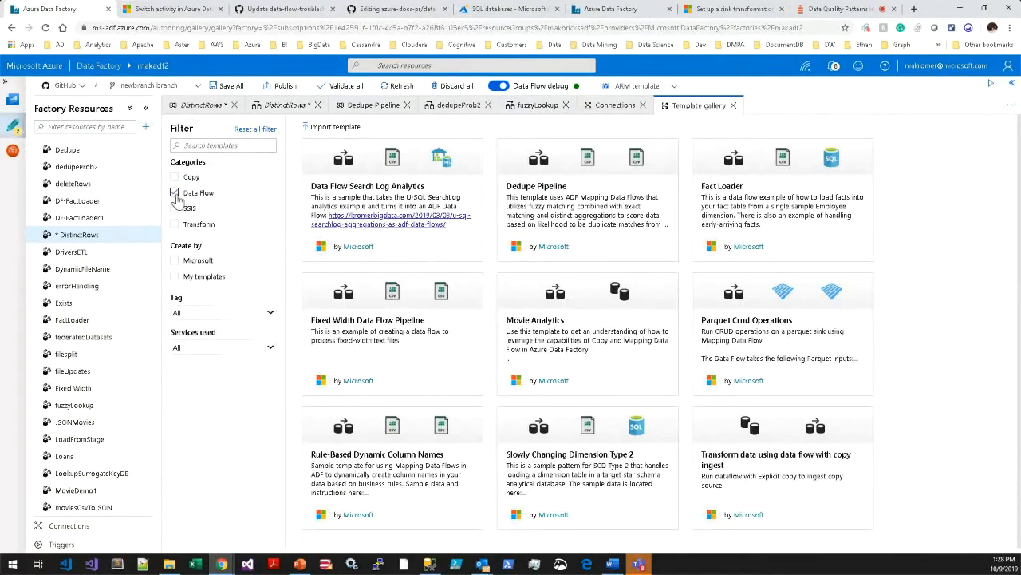
{"action": "left_click", "coordinate": [559, 239]}
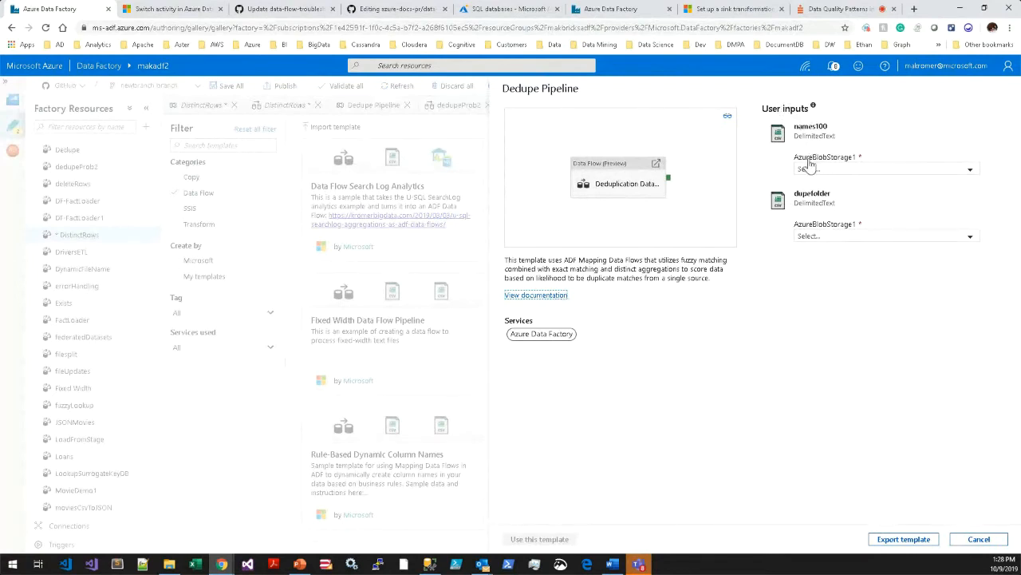
{"action": "left_click", "coordinate": [979, 539]}
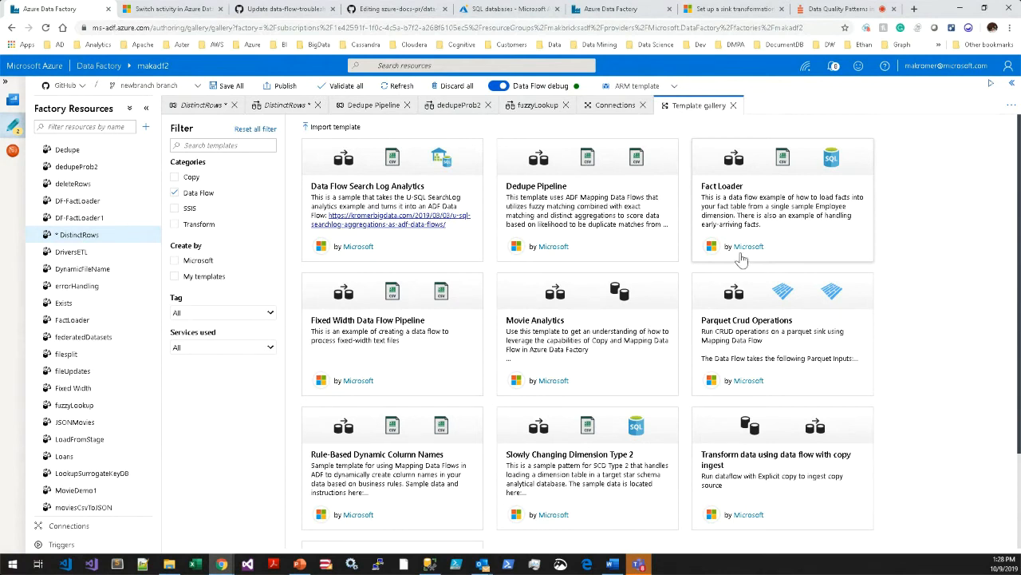
{"action": "scroll", "coordinate": [594, 375], "scroll_direction": "down", "scroll_amount": 2}
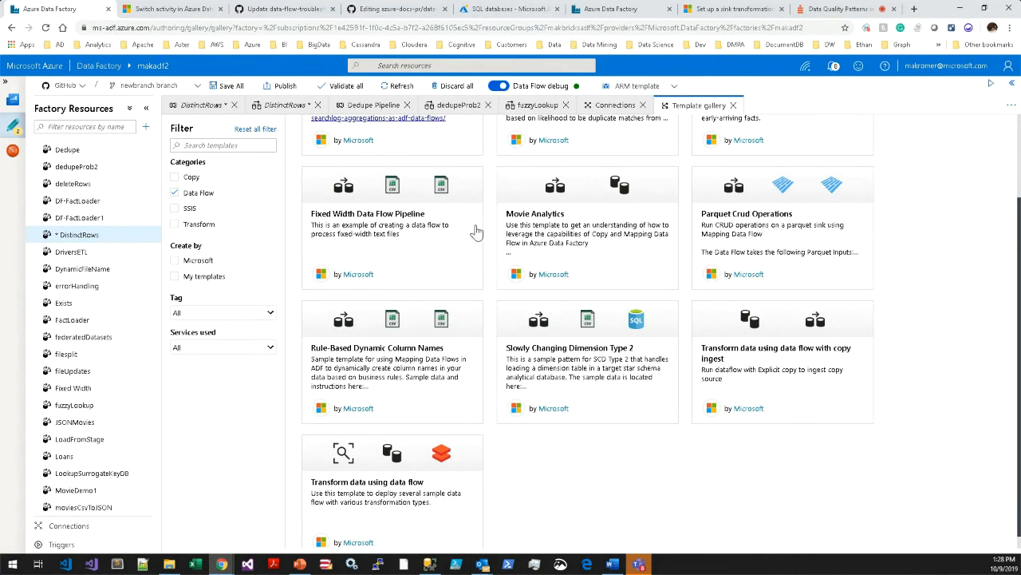
{"action": "scroll", "coordinate": [502, 444], "scroll_direction": "down", "scroll_amount": 1}
{"action": "scroll", "coordinate": [503, 444], "scroll_direction": "up", "scroll_amount": 3}
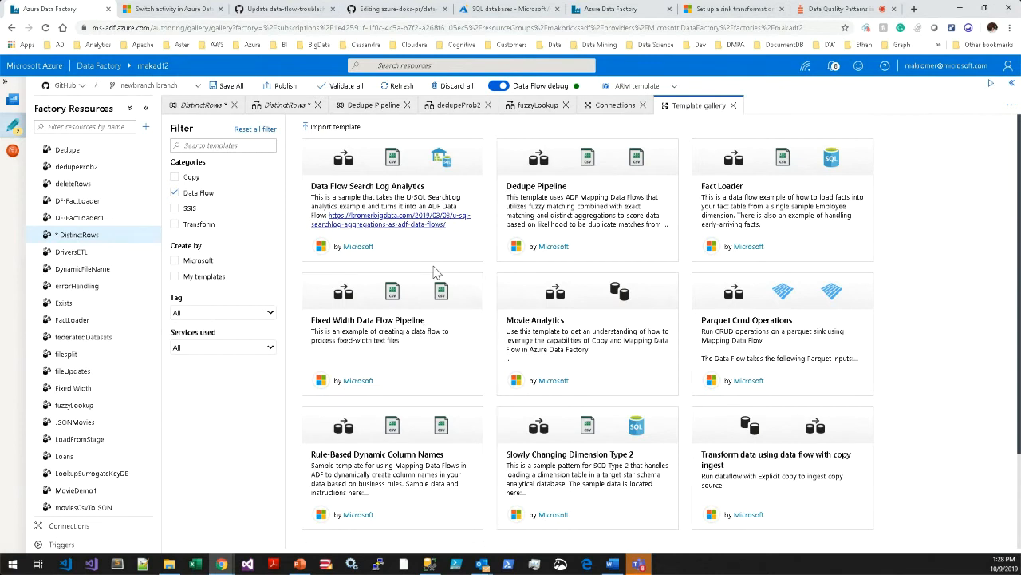
Look at the options for creating a new resource, then return to the DistinctRows data flow and select its MoviesCSV source.
{"action": "left_click", "coordinate": [146, 127]}
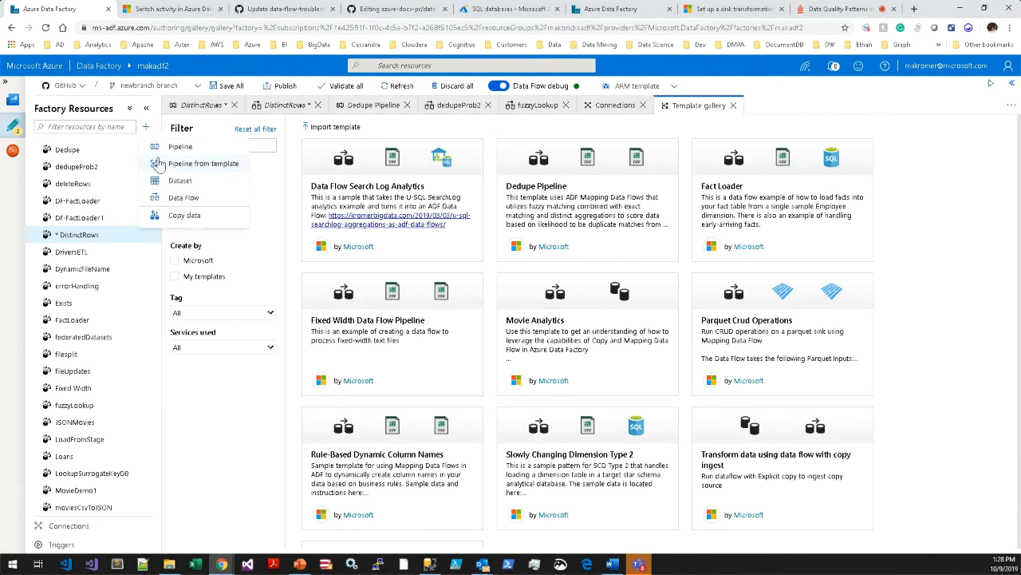
{"action": "left_click", "coordinate": [192, 196]}
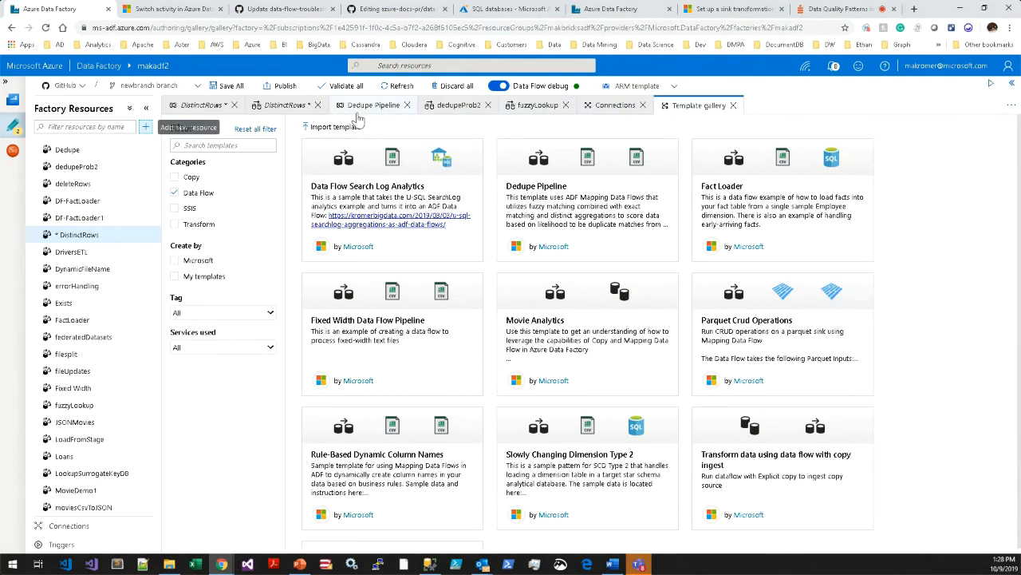
{"action": "left_click", "coordinate": [283, 105]}
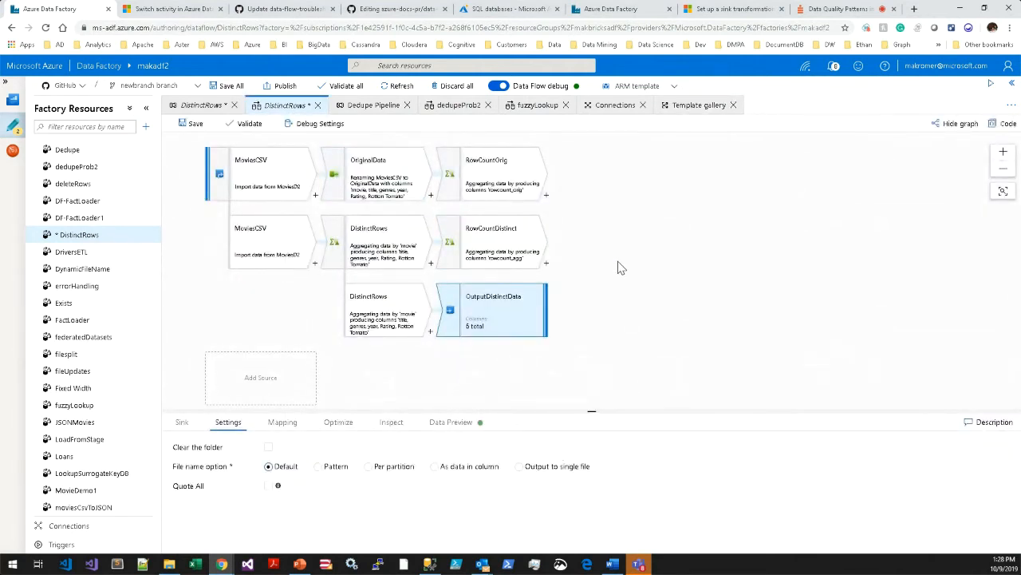
{"action": "left_click", "coordinate": [619, 267]}
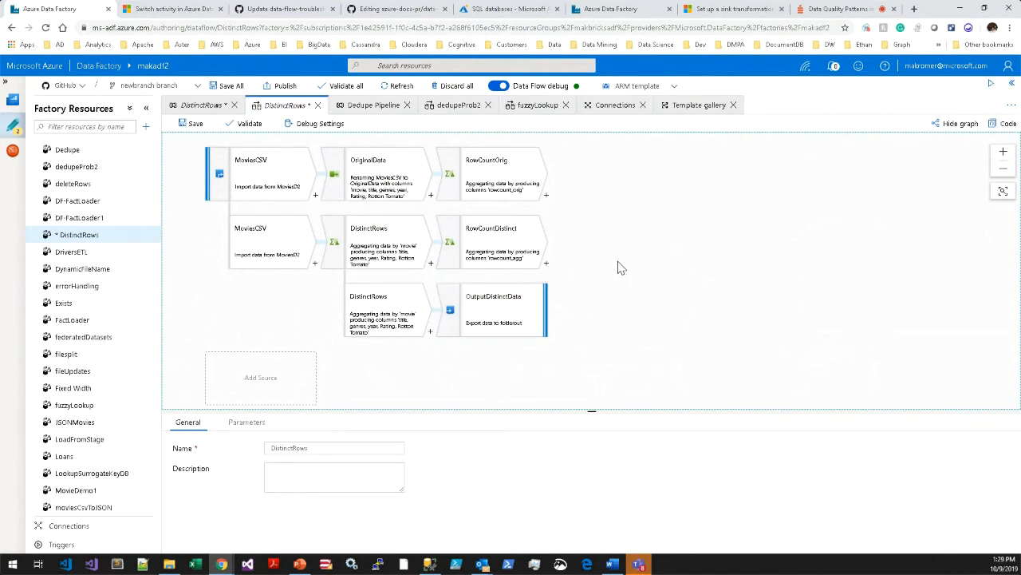
{"action": "left_click", "coordinate": [289, 187]}
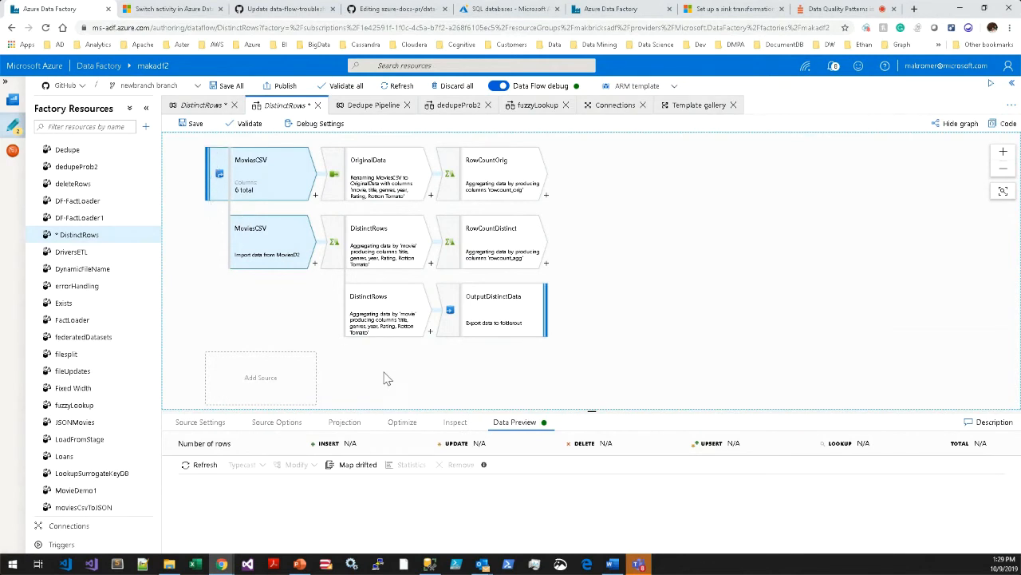
Add two new empty sources below the existing streams in the DistinctRows data flow.
{"action": "scroll", "coordinate": [392, 378], "scroll_direction": "down", "scroll_amount": 1}
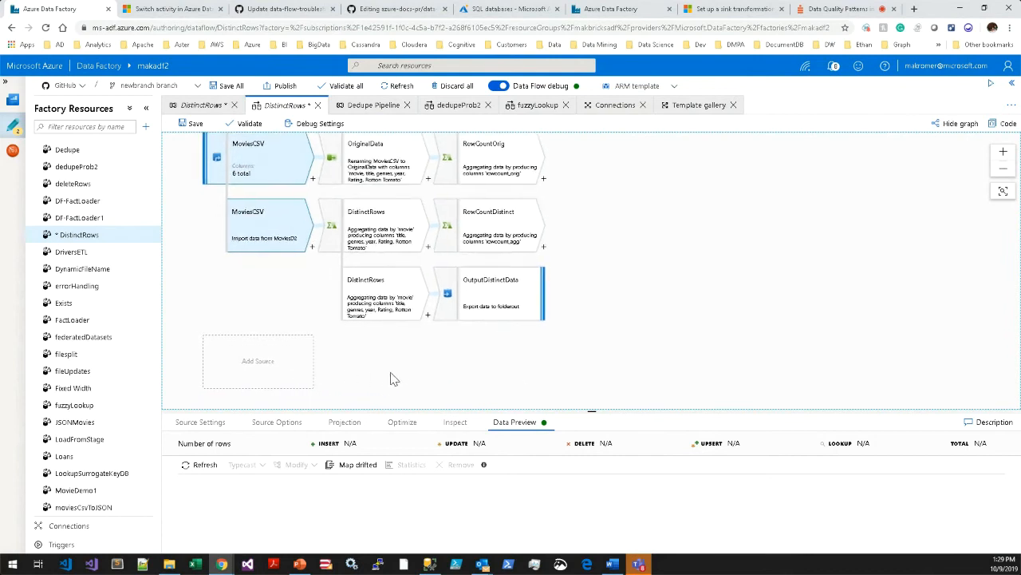
{"action": "scroll", "coordinate": [389, 367], "scroll_direction": "down", "scroll_amount": 3}
{"action": "left_click", "coordinate": [253, 311]}
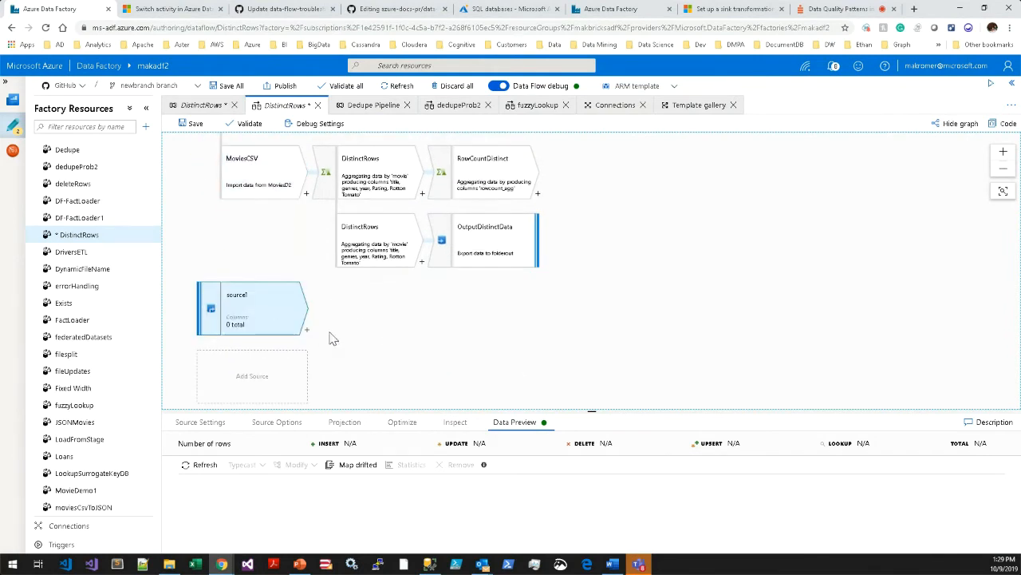
{"action": "left_click", "coordinate": [258, 382]}
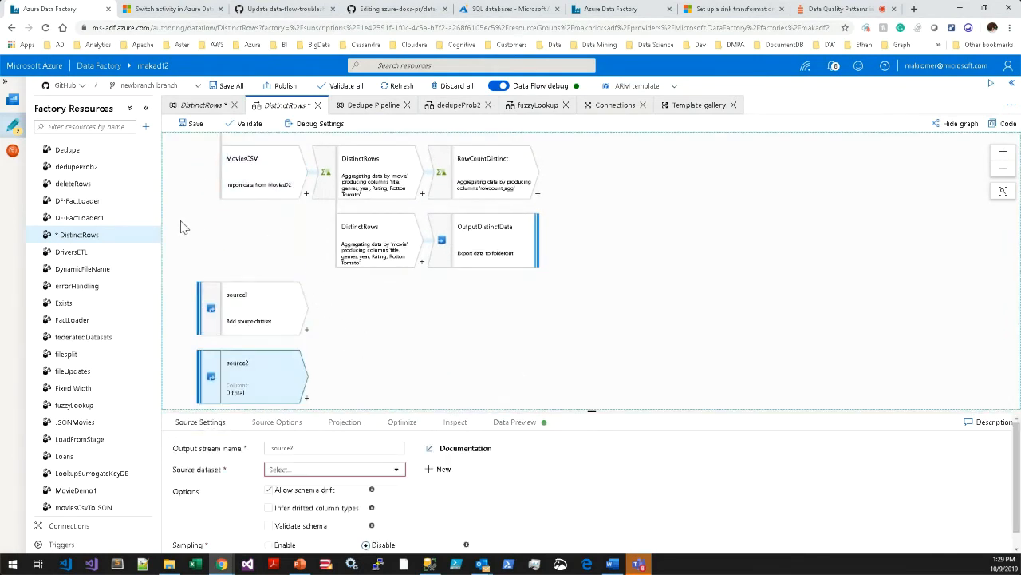
Delete the two empty sources, source2 and source1, from the data flow.
{"action": "scroll", "coordinate": [406, 358], "scroll_direction": "down", "scroll_amount": 3}
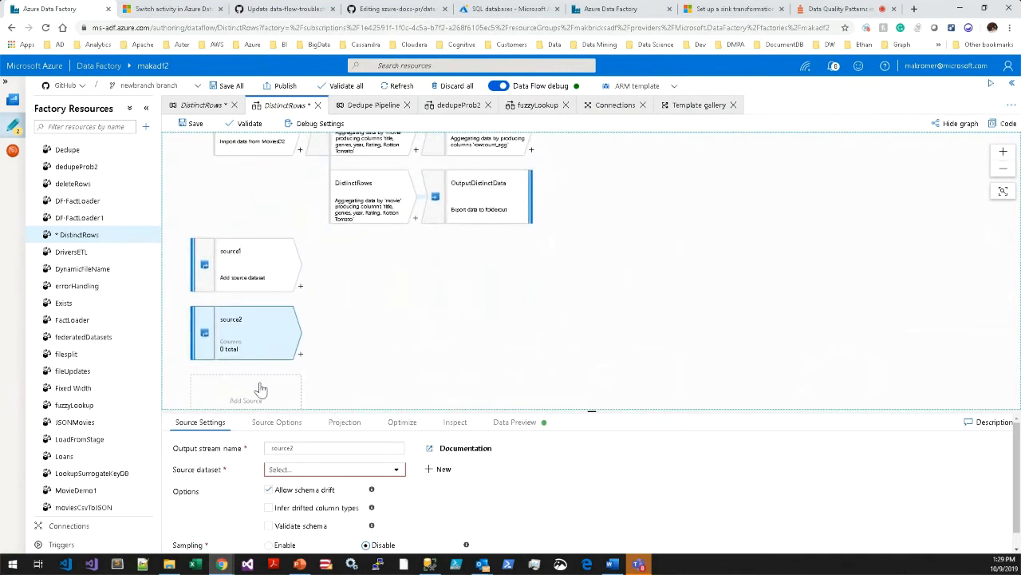
{"action": "right_click", "coordinate": [254, 335]}
{"action": "left_click", "coordinate": [275, 342]}
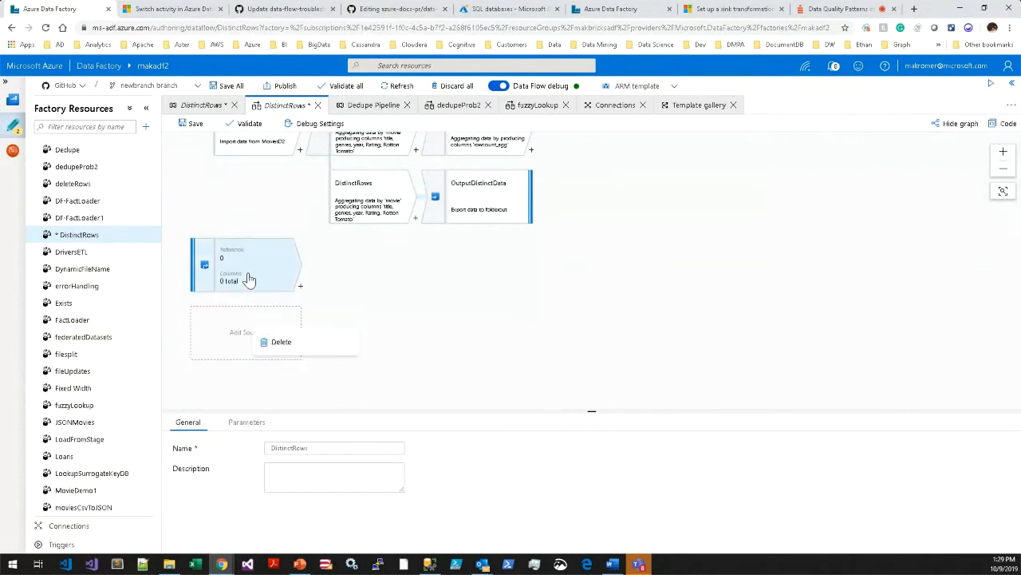
{"action": "right_click", "coordinate": [250, 279]}
{"action": "left_click", "coordinate": [296, 289]}
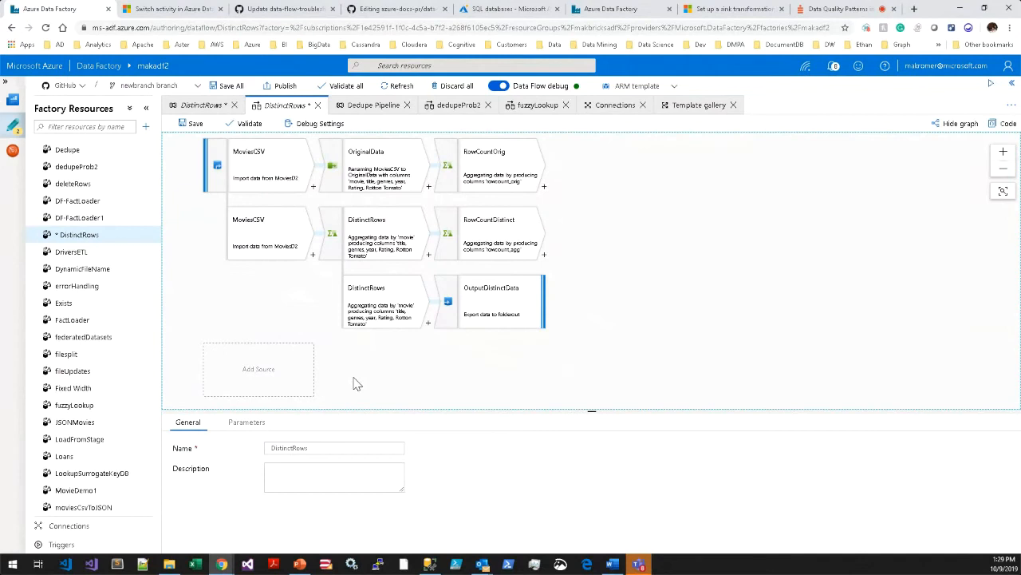
Refresh the data preview of the MoviesCSV source and enlarge the preview area to examine its rows.
{"action": "left_click", "coordinate": [271, 189]}
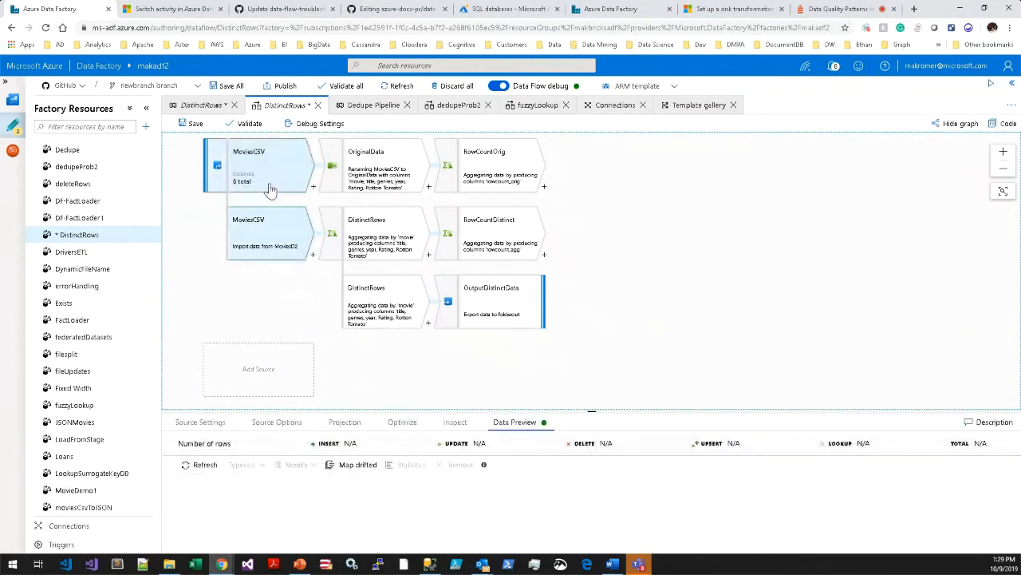
{"action": "left_click_drag", "start_coordinate": [423, 411], "coordinate": [412, 328]}
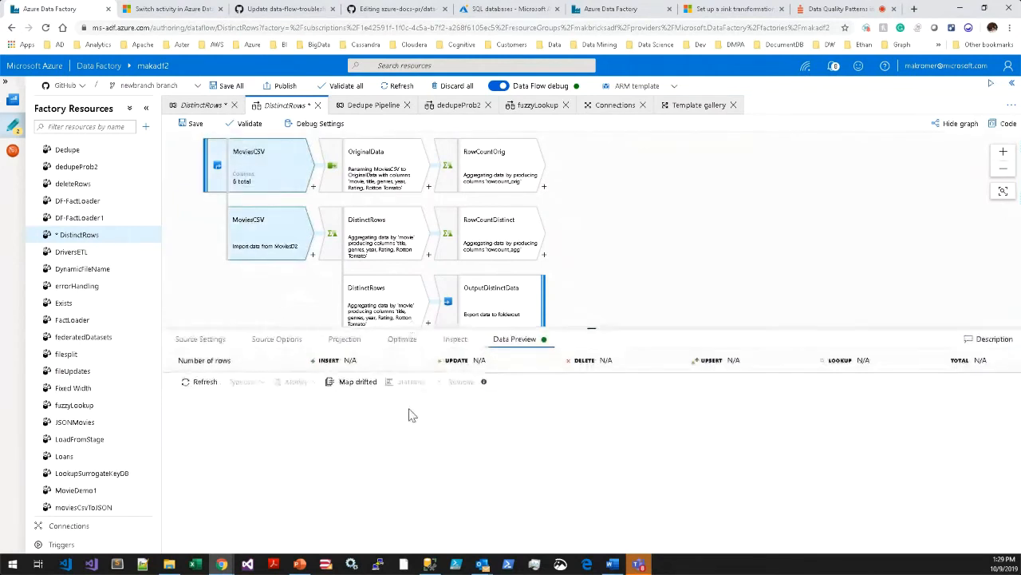
{"action": "left_click", "coordinate": [202, 382]}
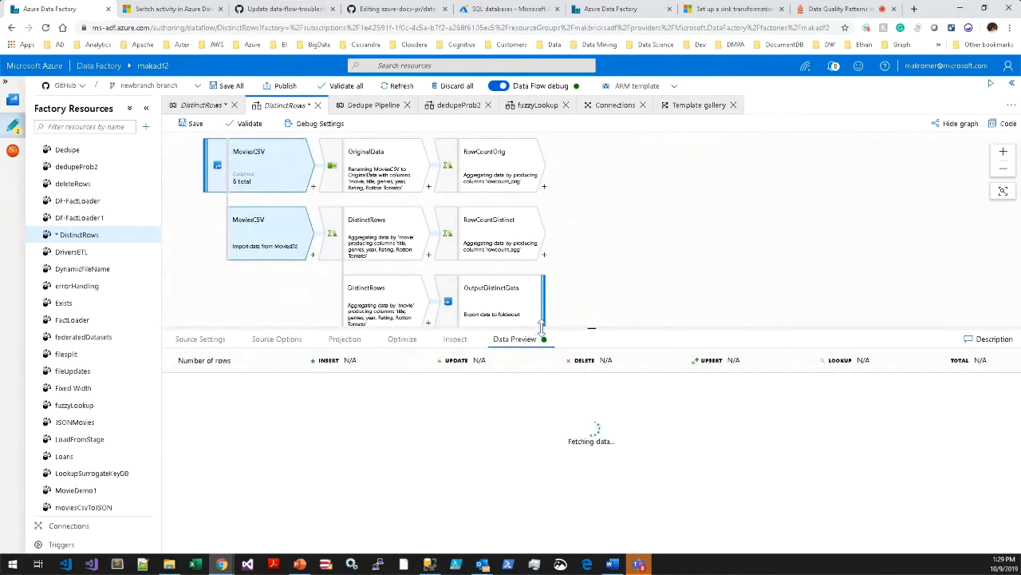
{"action": "left_click_drag", "start_coordinate": [604, 327], "coordinate": [582, 327]}
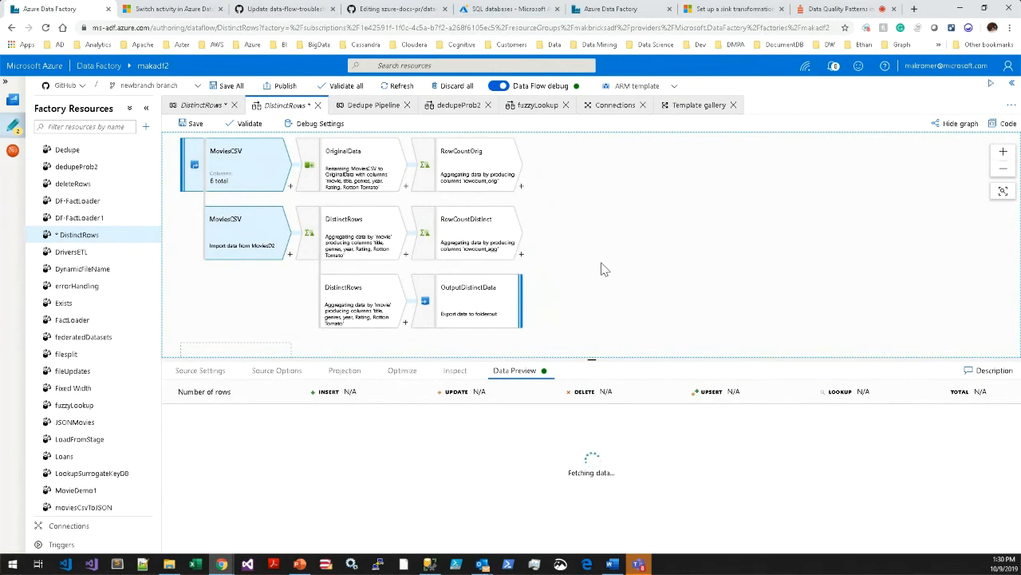
{"action": "left_click_drag", "start_coordinate": [593, 235], "coordinate": [595, 247]}
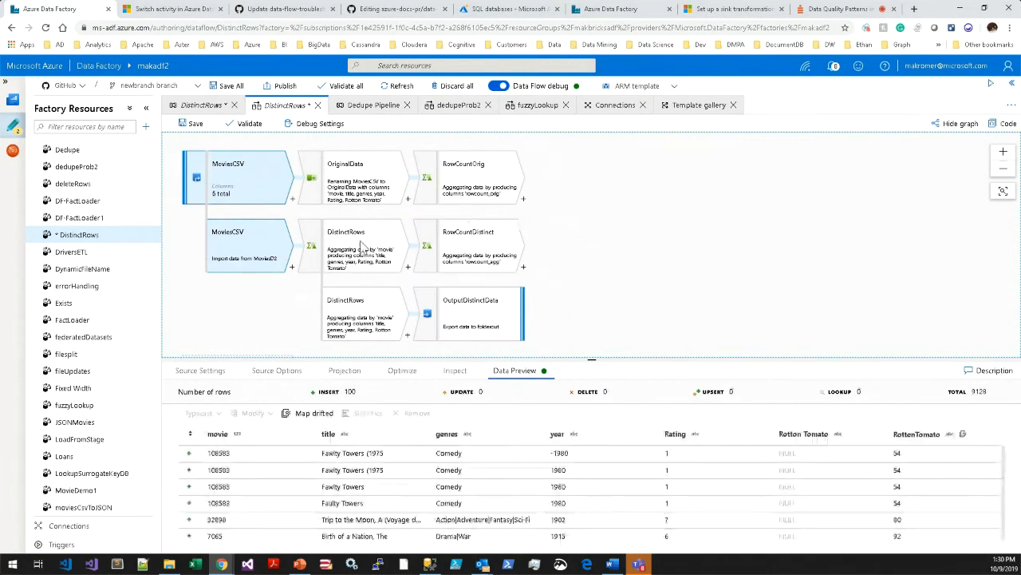
{"action": "left_click_drag", "start_coordinate": [576, 317], "coordinate": [566, 311]}
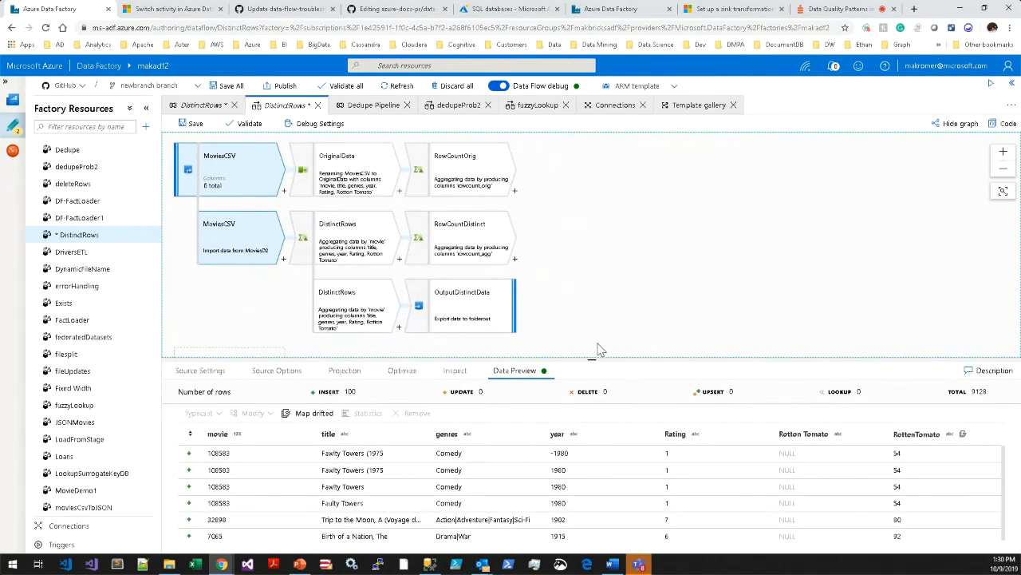
{"action": "left_click_drag", "start_coordinate": [603, 359], "coordinate": [591, 271]}
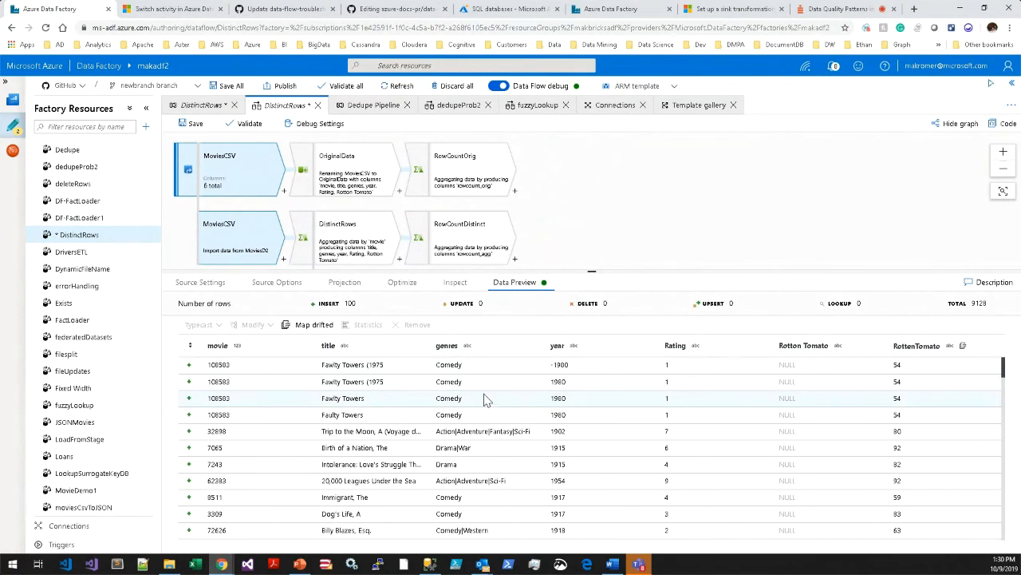
Open the source settings of the MoviesCSV source to check its dataset and schema options.
{"action": "key", "text": "alt+Left"}
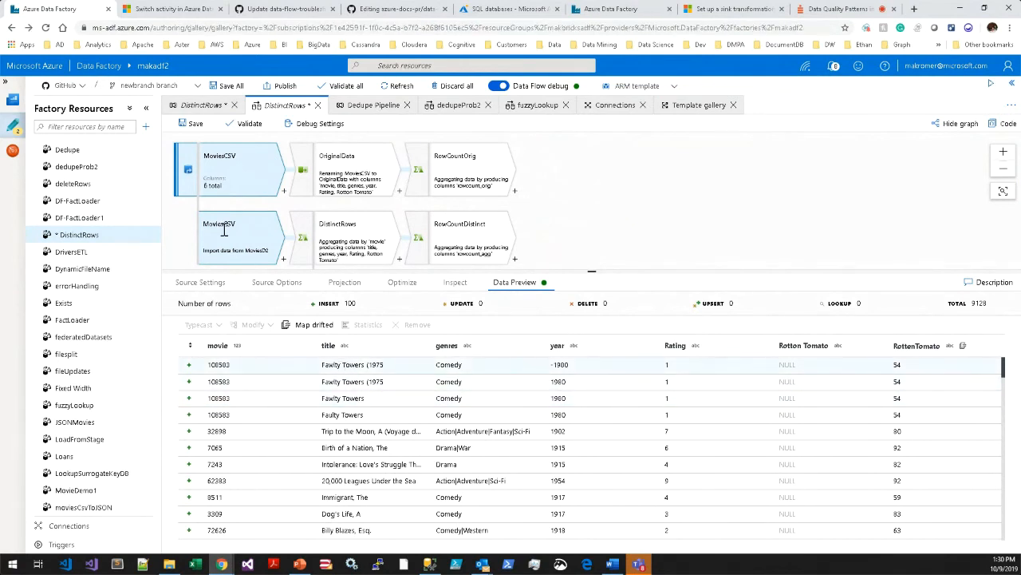
{"action": "left_click", "coordinate": [242, 183]}
{"action": "left_click", "coordinate": [204, 283]}
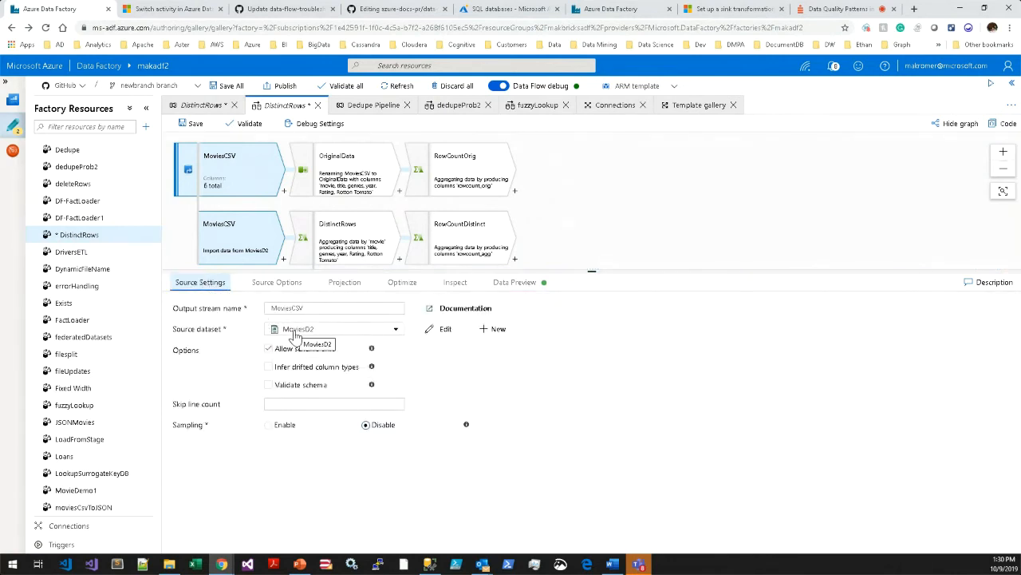
Look through the datasets available for the MoviesCSV source and close the list without choosing another one.
{"action": "left_click", "coordinate": [270, 346]}
{"action": "left_click", "coordinate": [317, 335]}
{"action": "scroll", "coordinate": [336, 406], "scroll_direction": "down", "scroll_amount": 5}
{"action": "scroll", "coordinate": [336, 408], "scroll_direction": "up", "scroll_amount": 5}
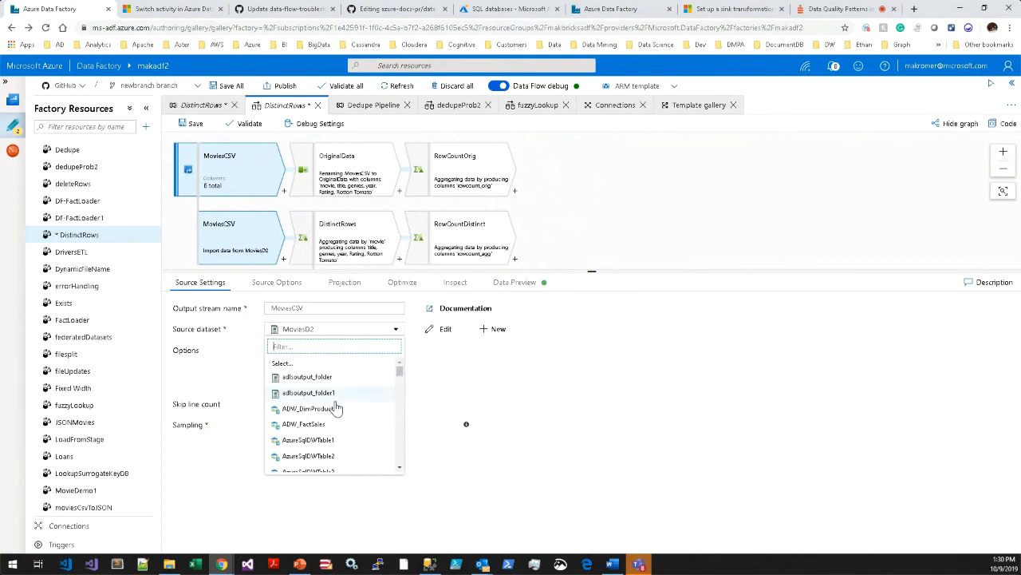
{"action": "left_click", "coordinate": [627, 231]}
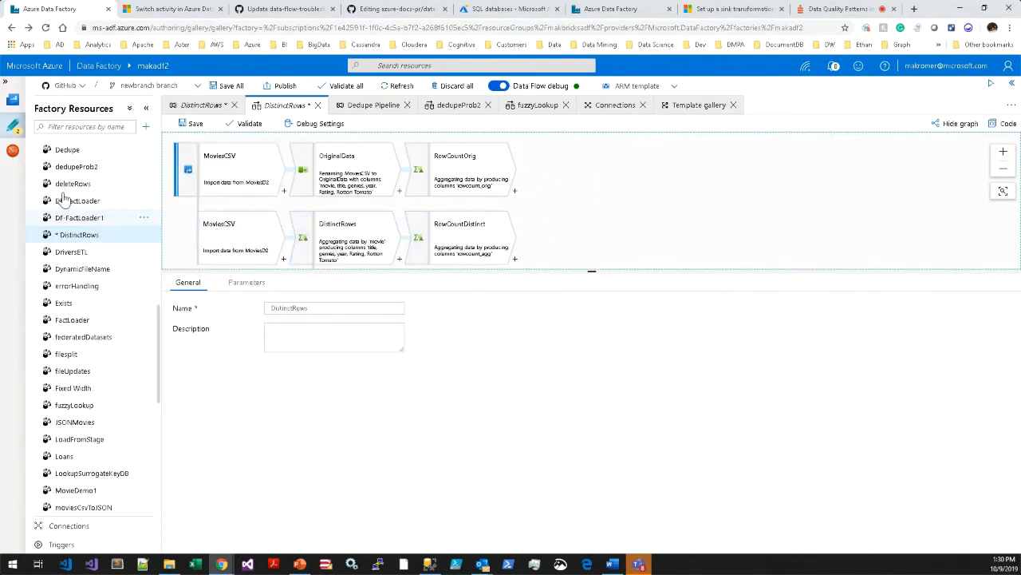
Collapse the Pipelines and Data Flows groups in the factory resources list.
{"action": "scroll", "coordinate": [64, 199], "scroll_direction": "up", "scroll_amount": 10}
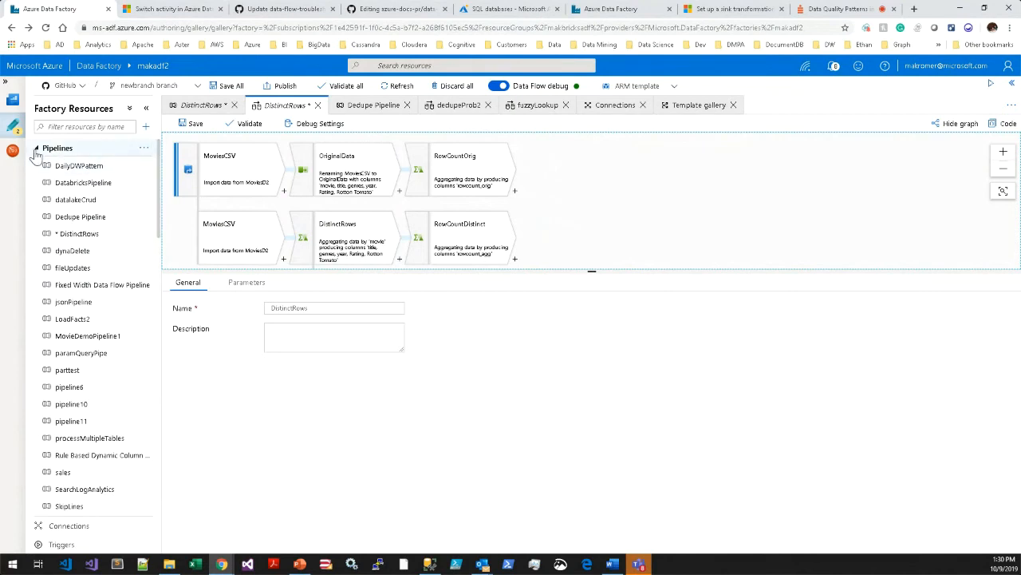
{"action": "left_click", "coordinate": [36, 149]}
{"action": "left_click", "coordinate": [56, 183]}
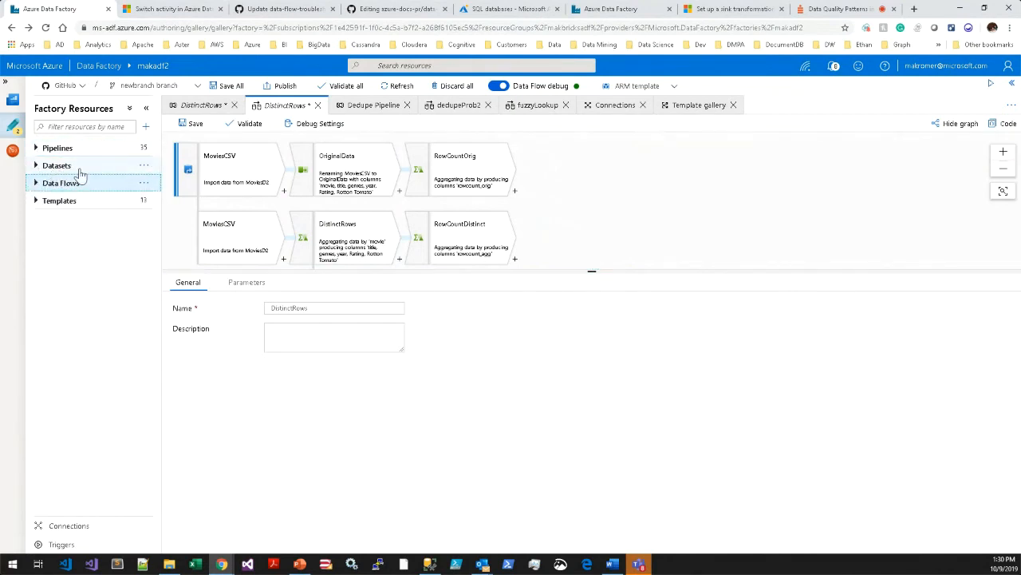
Show the column projection of the MoviesCSV source and enlarge the graph area to display all streams of the data flow.
{"action": "left_click", "coordinate": [234, 199]}
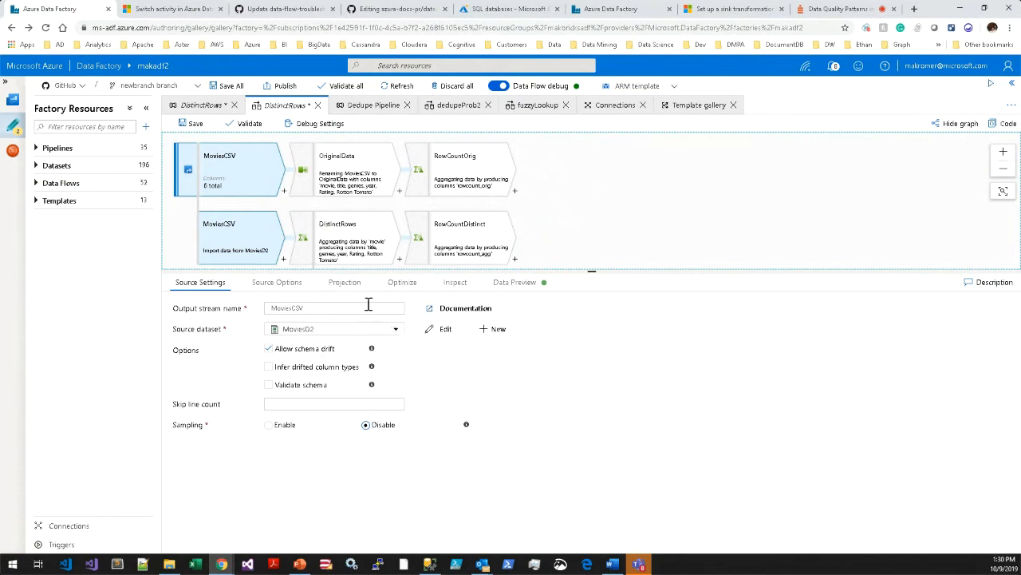
{"action": "left_click", "coordinate": [342, 287]}
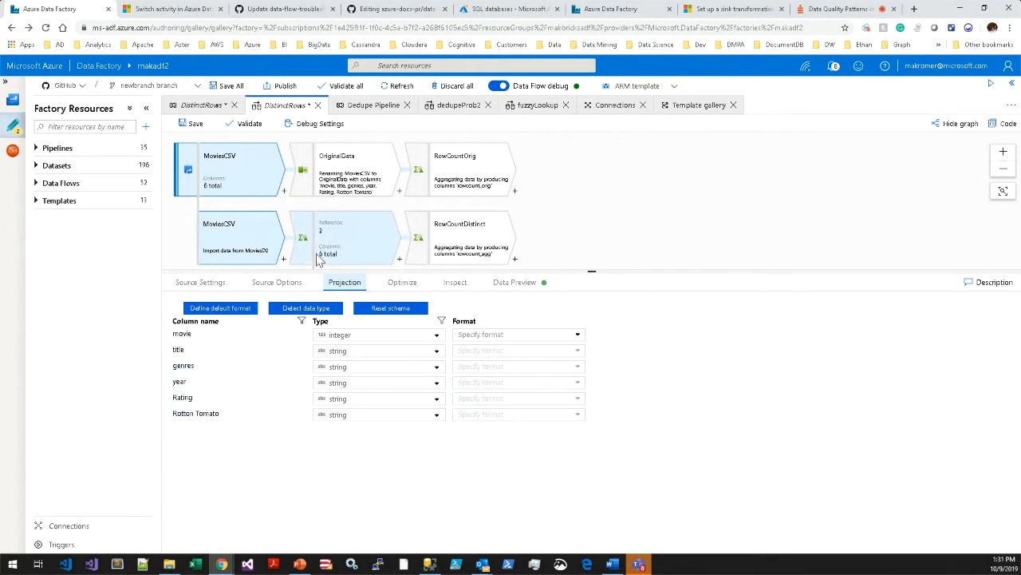
{"action": "left_click_drag", "start_coordinate": [322, 272], "coordinate": [327, 343]}
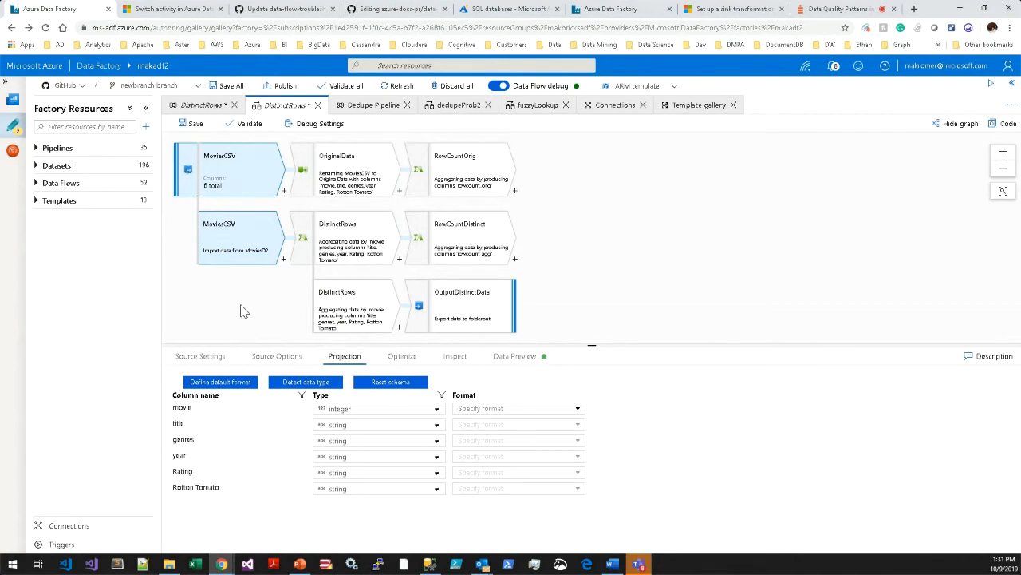
{"action": "left_click", "coordinate": [234, 167]}
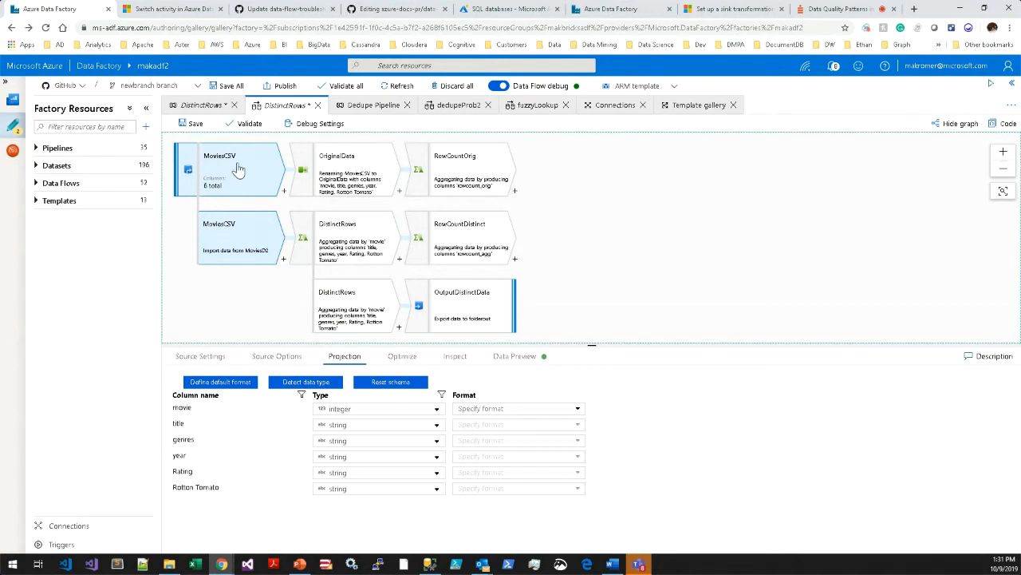
Browse the transformations that can be added after the MoviesCSV source and close the list without adding any.
{"action": "left_click", "coordinate": [285, 194]}
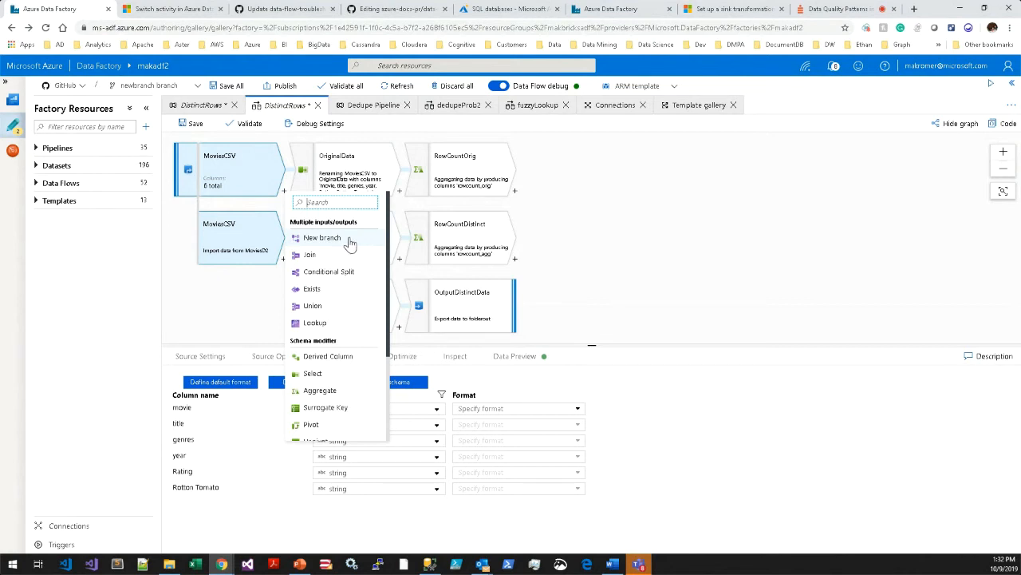
{"action": "left_click", "coordinate": [238, 258]}
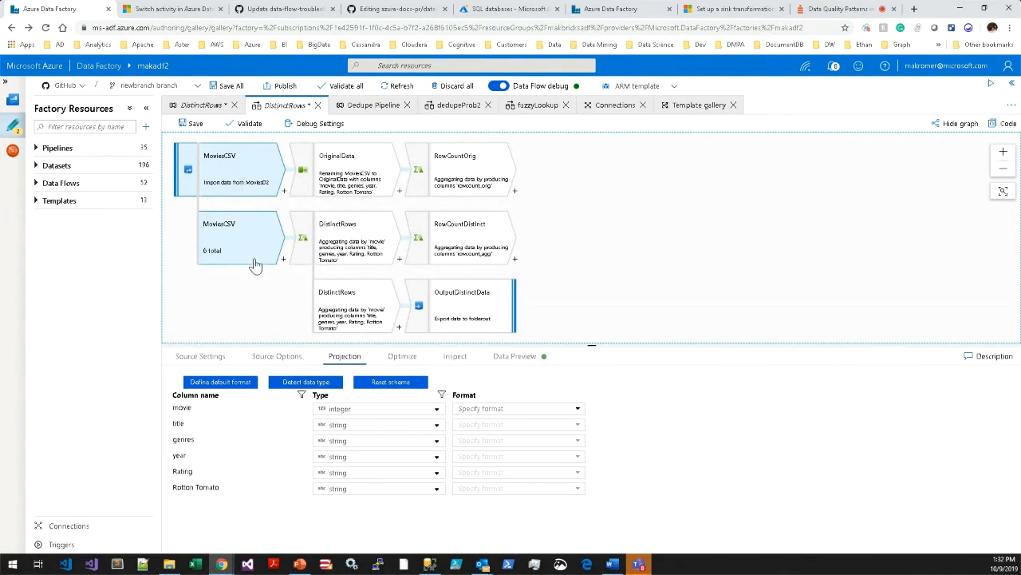
{"action": "left_click", "coordinate": [348, 167]}
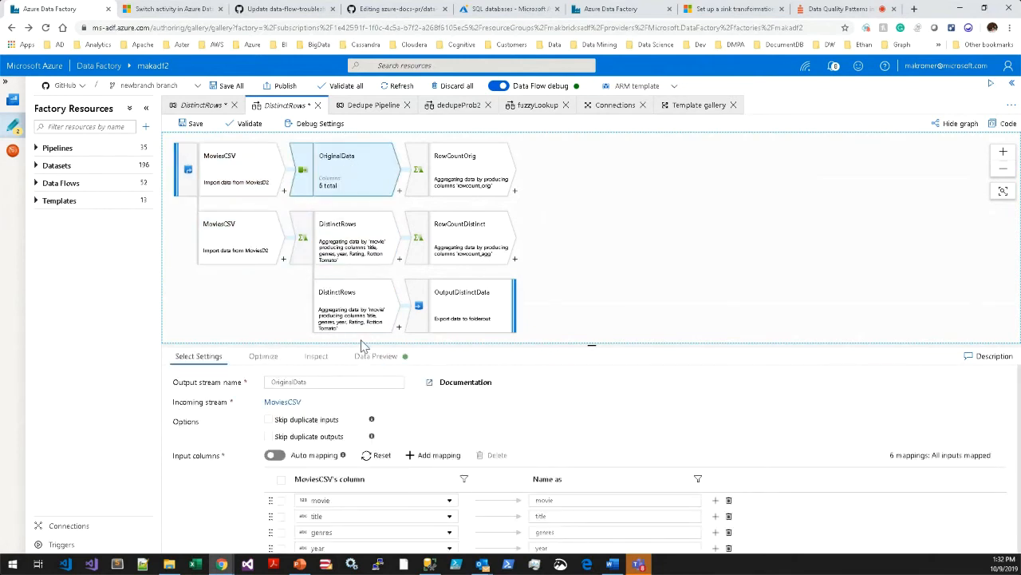
{"action": "left_click_drag", "start_coordinate": [364, 343], "coordinate": [357, 271]}
{"action": "left_click", "coordinate": [283, 192]}
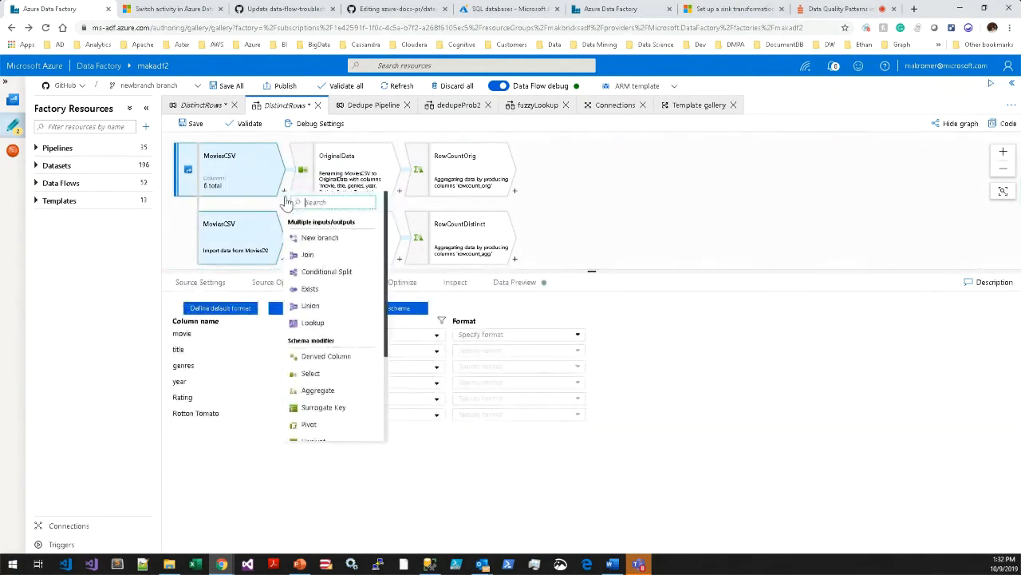
{"action": "scroll", "coordinate": [334, 303], "scroll_direction": "down", "scroll_amount": 1}
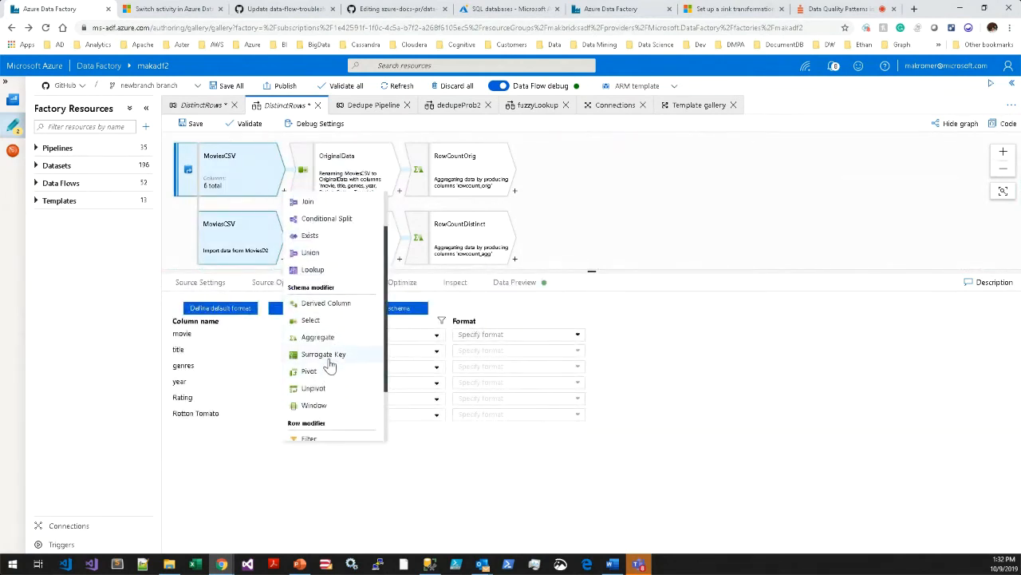
{"action": "scroll", "coordinate": [334, 355], "scroll_direction": "down", "scroll_amount": 1}
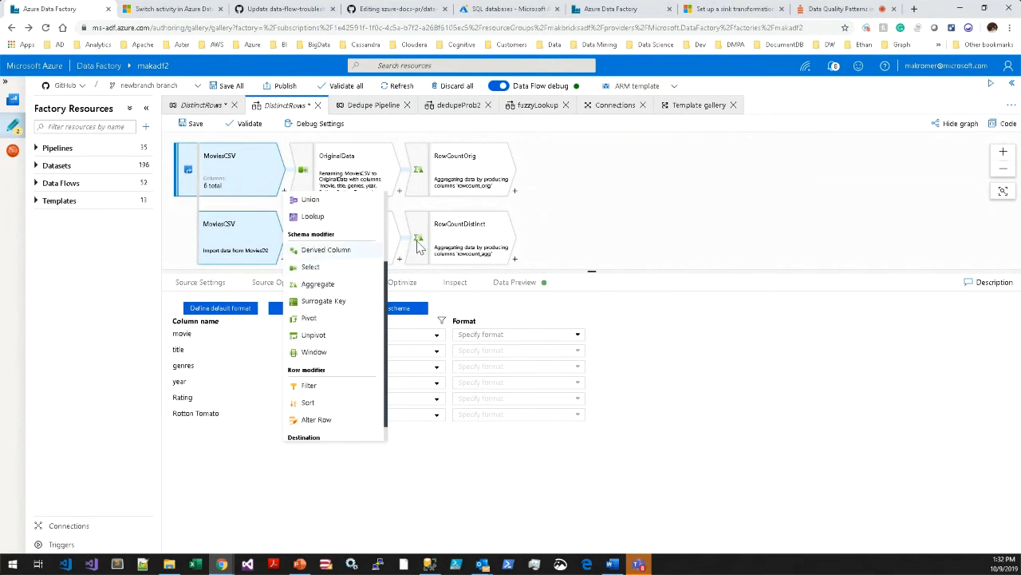
{"action": "left_click", "coordinate": [389, 190]}
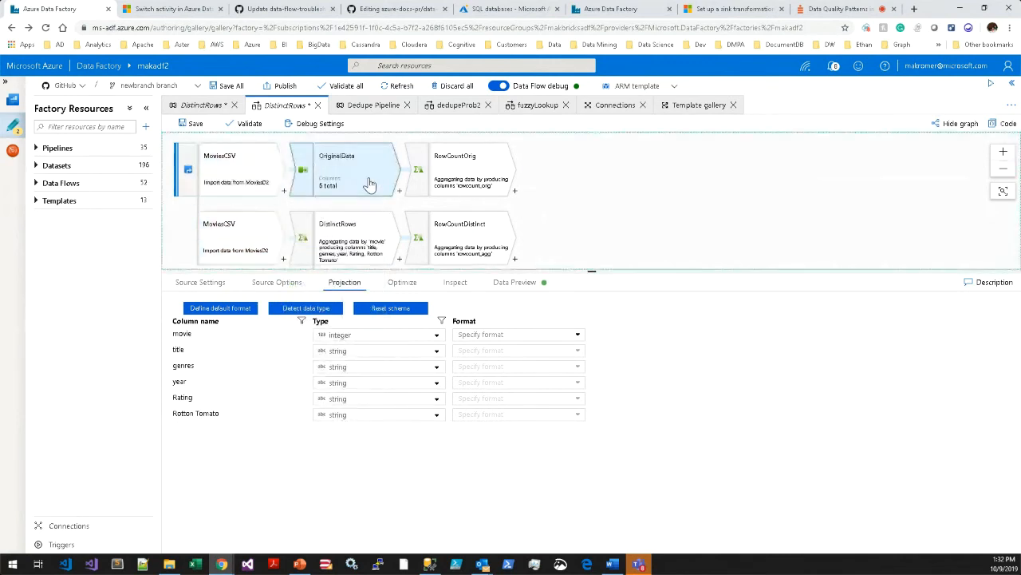
Examine the select settings and column mappings of the OriginalData transformation, resizing the settings area to show every mapping.
{"action": "left_click_drag", "start_coordinate": [503, 269], "coordinate": [503, 211]}
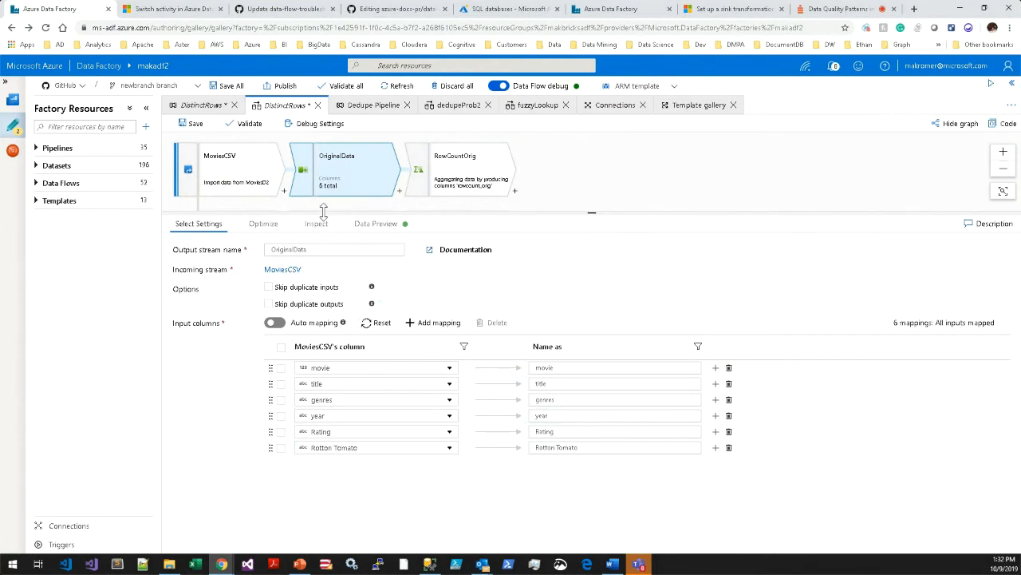
{"action": "left_click_drag", "start_coordinate": [324, 209], "coordinate": [323, 300]}
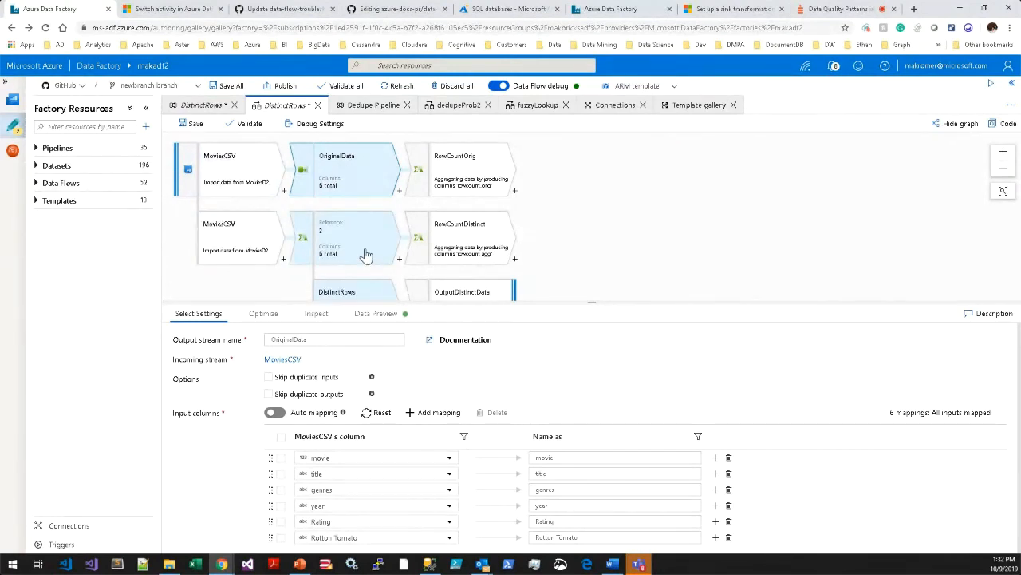
{"action": "left_click_drag", "start_coordinate": [390, 299], "coordinate": [353, 221]}
{"action": "left_click_drag", "start_coordinate": [420, 301], "coordinate": [415, 217]}
Rename the Rotton Tomato output column of the OriginalData mapping to RottonTomato.
{"action": "left_click", "coordinate": [595, 450]}
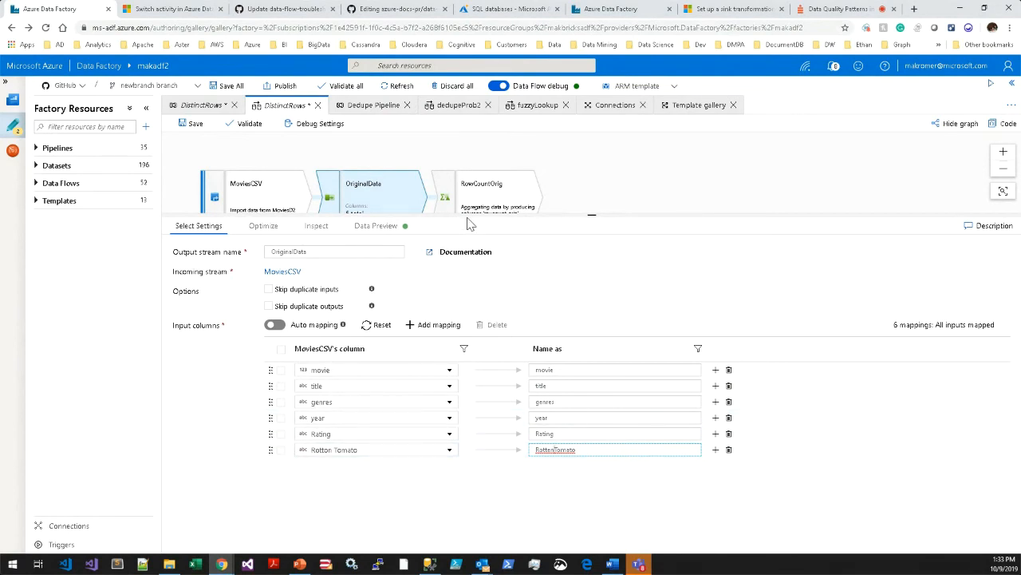
{"action": "left_click_drag", "start_coordinate": [470, 214], "coordinate": [499, 281]}
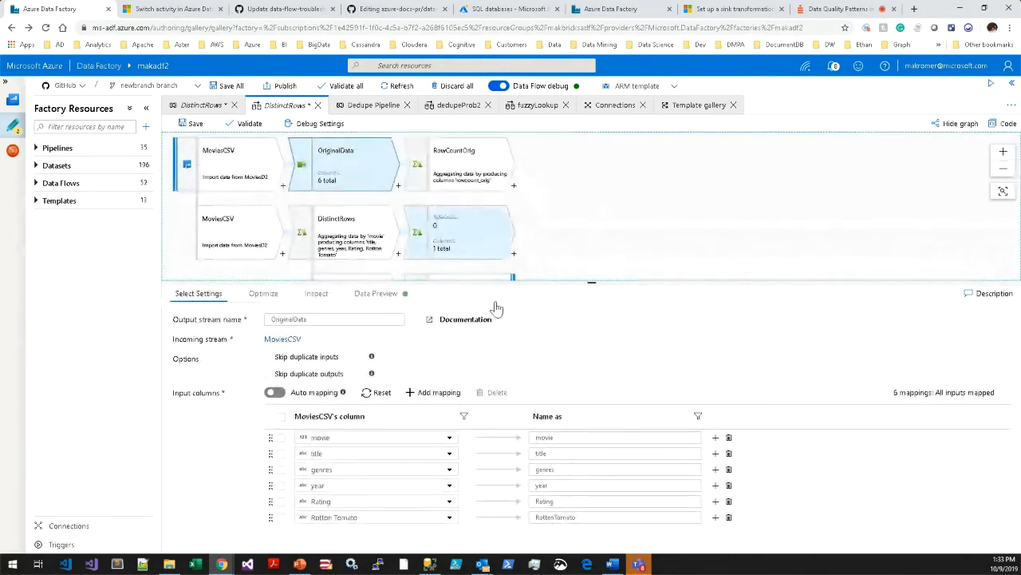
Restore the space in the last output column name of the OriginalData mapping so it reads Rotton Tomato.
{"action": "left_click", "coordinate": [572, 516]}
{"action": "key", "text": "Left"}
{"action": "key", "text": "Left"}
{"action": "key", "text": "Left"}
{"action": "key", "text": "Left"}
{"action": "key", "text": "Left"}
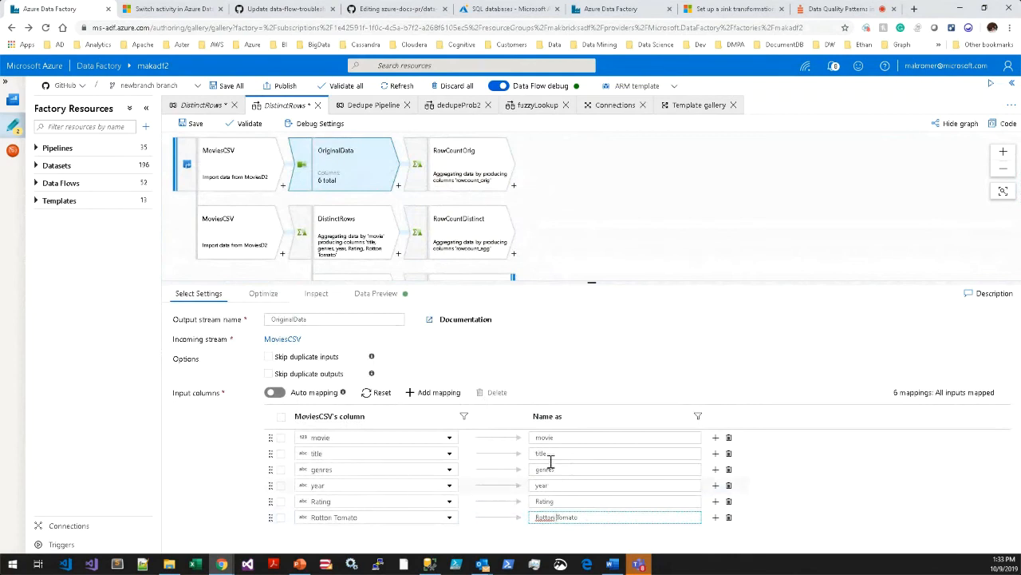
Look at the transformations available after OriginalData and show the aggregate expression of the RowCountOrig transformation.
{"action": "left_click", "coordinate": [465, 175]}
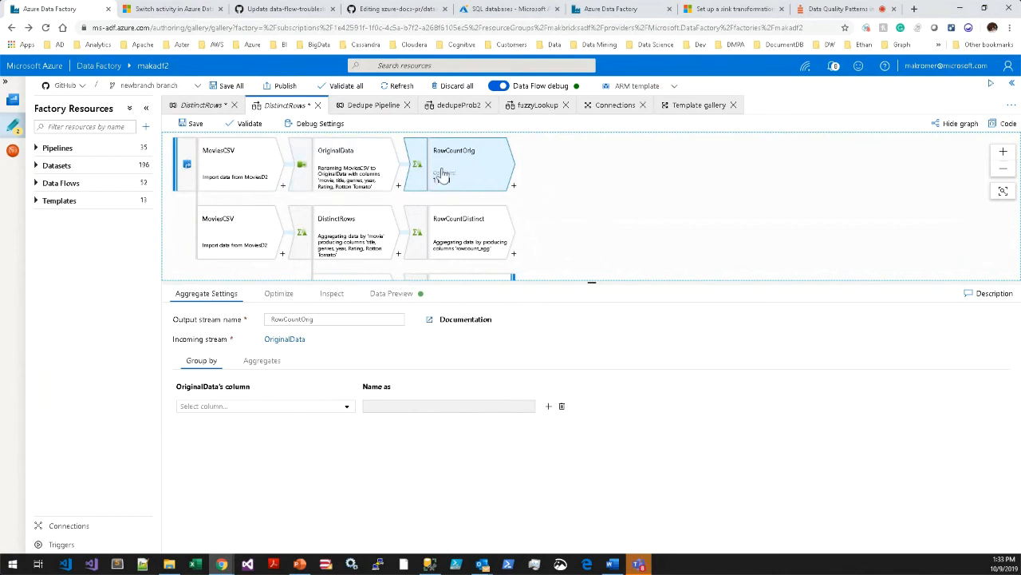
{"action": "left_click", "coordinate": [398, 185]}
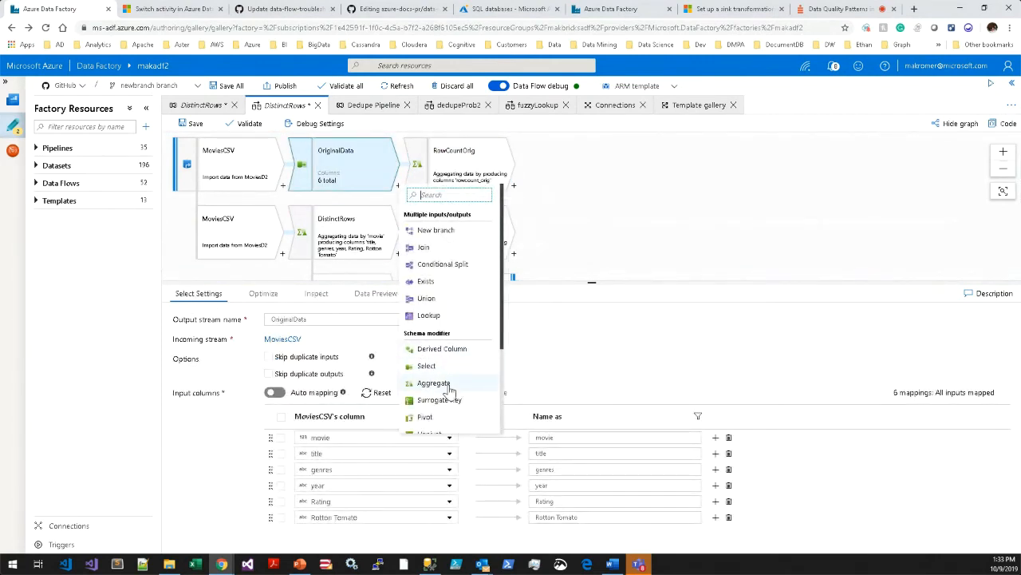
{"action": "left_click", "coordinate": [469, 176]}
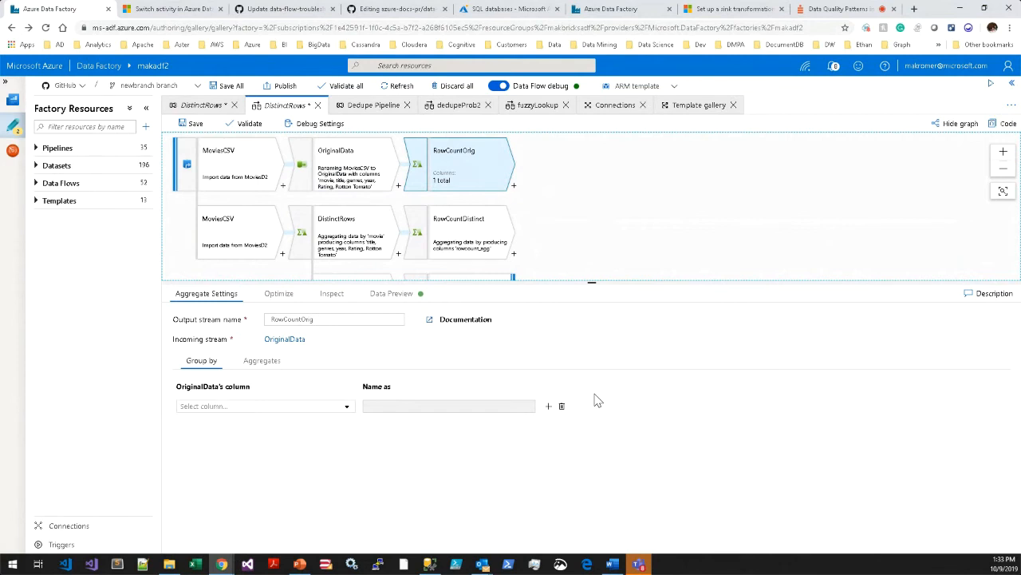
{"action": "left_click", "coordinate": [265, 362]}
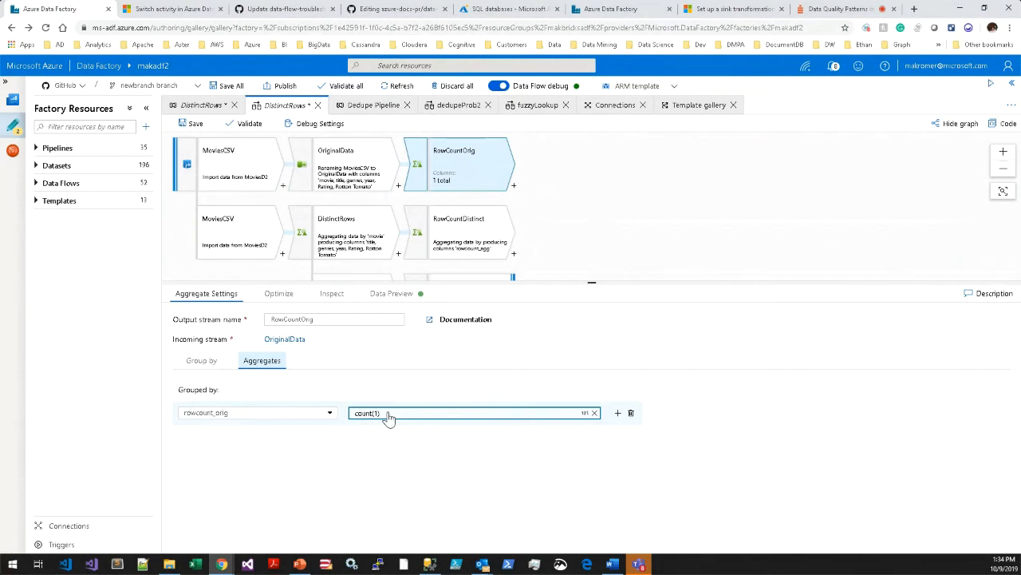
Inspect the output schema and the input schema of the RowCountOrig aggregate.
{"action": "left_click", "coordinate": [333, 297]}
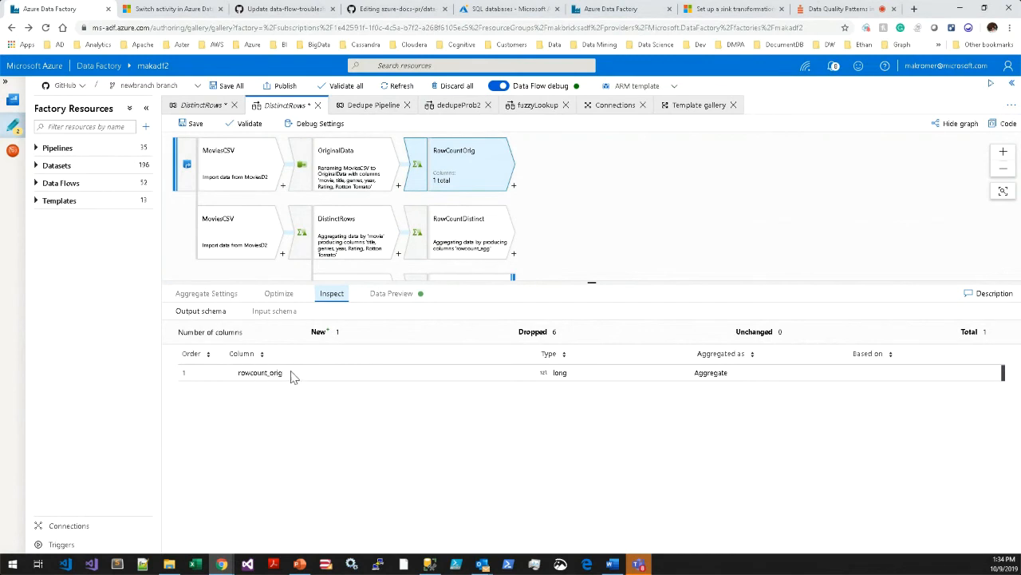
{"action": "left_click_drag", "start_coordinate": [289, 374], "coordinate": [239, 375]}
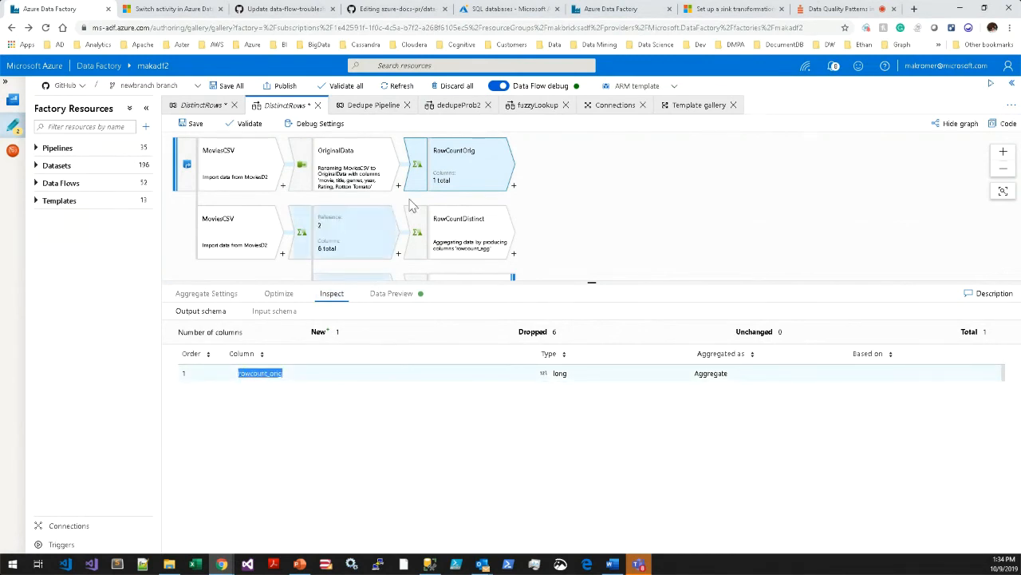
{"action": "left_click", "coordinate": [274, 316]}
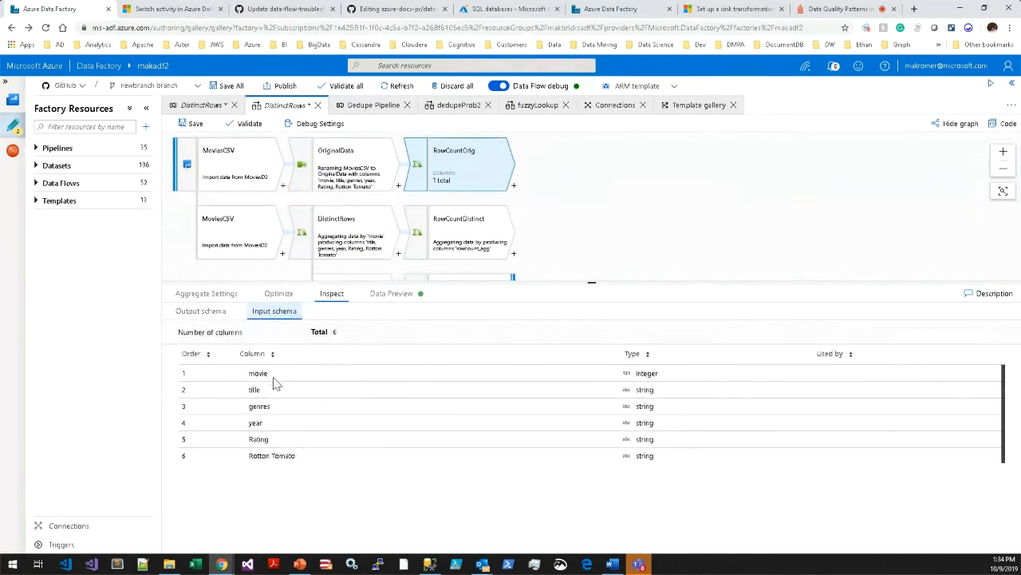
{"action": "left_click", "coordinate": [461, 188]}
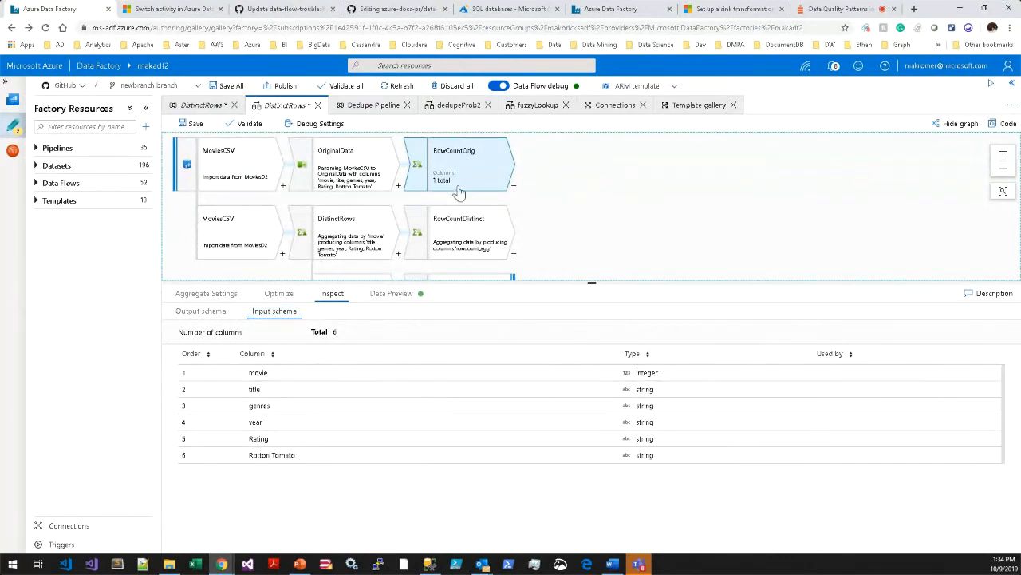
{"action": "left_click", "coordinate": [203, 312]}
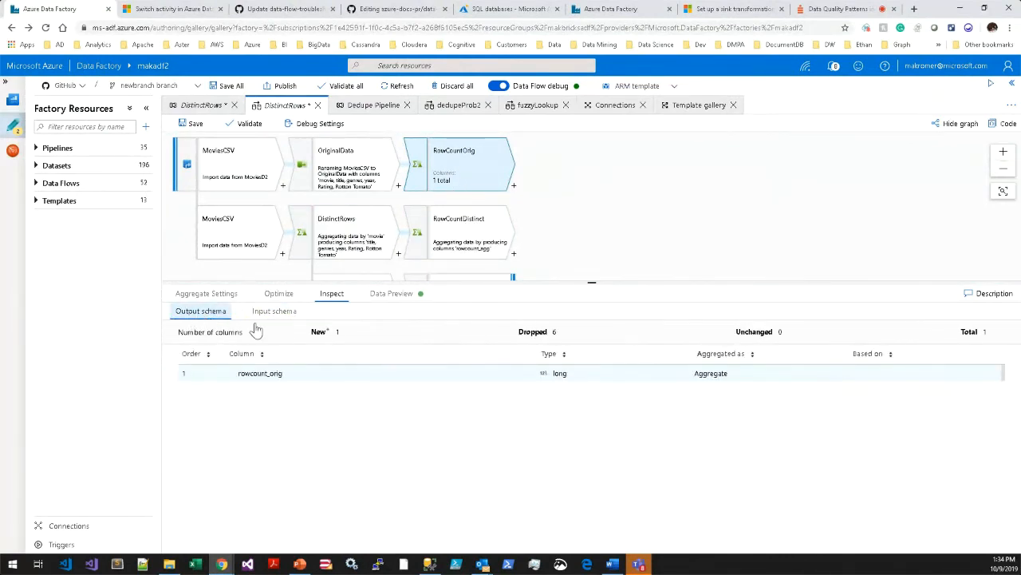
Review the group-by and aggregates settings of the RowCountOrig transformation.
{"action": "left_click", "coordinate": [209, 294]}
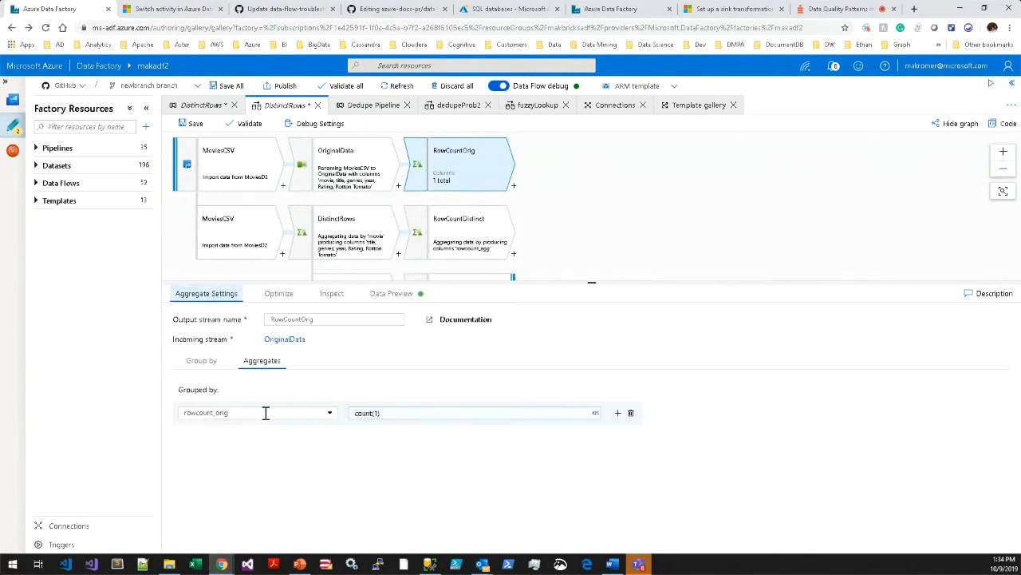
{"action": "left_click", "coordinate": [202, 360]}
{"action": "left_click", "coordinate": [263, 360]}
{"action": "left_click", "coordinate": [401, 420]}
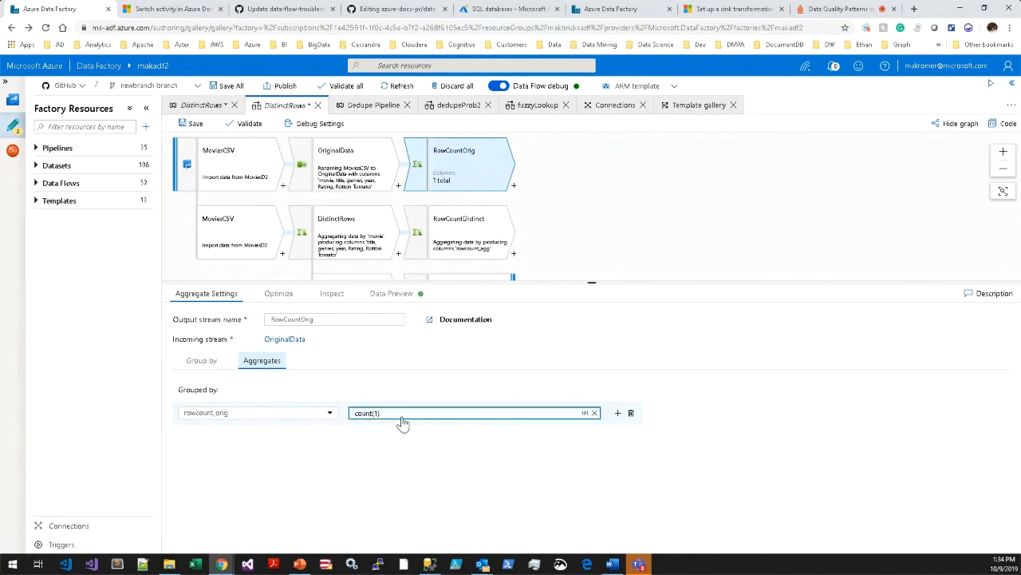
Fetch the data preview of RowCountOrig and enlarge the graph area to show all streams.
{"action": "left_click", "coordinate": [394, 293]}
{"action": "left_click", "coordinate": [203, 336]}
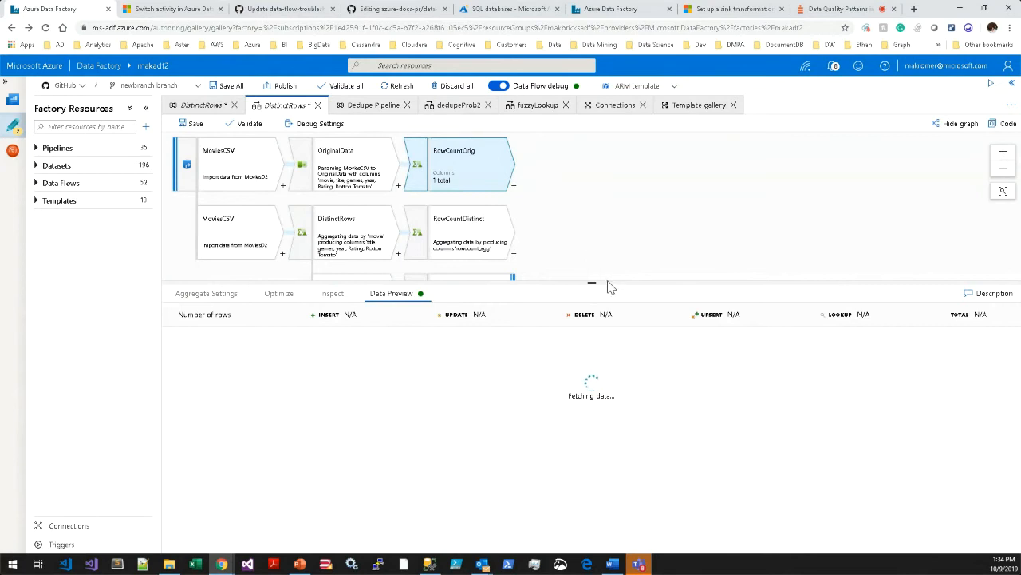
{"action": "left_click_drag", "start_coordinate": [609, 280], "coordinate": [615, 348]}
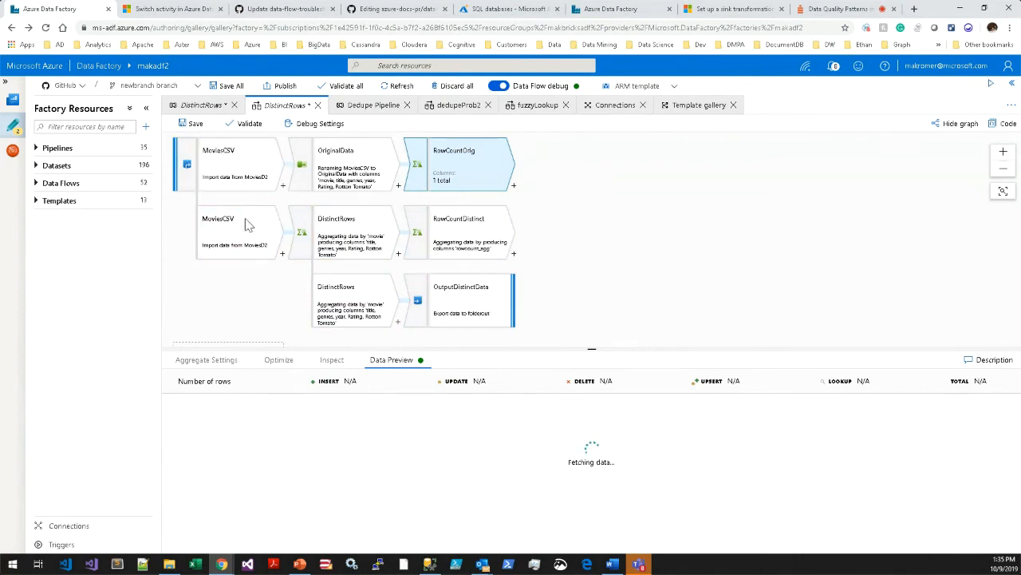
{"action": "mouse_move", "coordinate": [622, 273]}
{"action": "left_mouse_down"}
{"action": "mouse_move", "coordinate": [608, 267]}
{"action": "mouse_move", "coordinate": [611, 276]}
{"action": "left_mouse_up"}
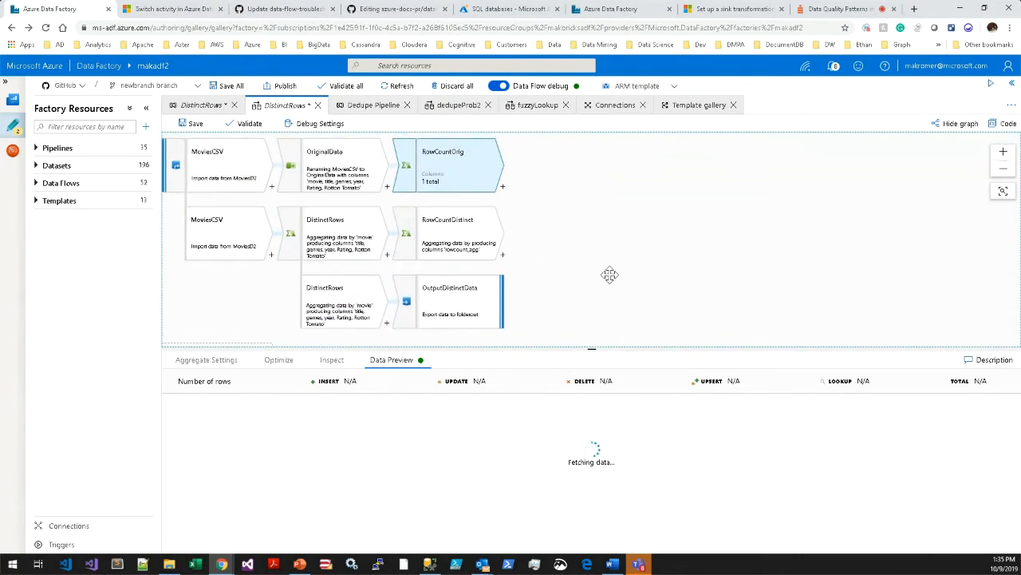
Open the aggregate settings of the DistinctRows transformation to check its group-by column.
{"action": "left_click", "coordinate": [341, 239]}
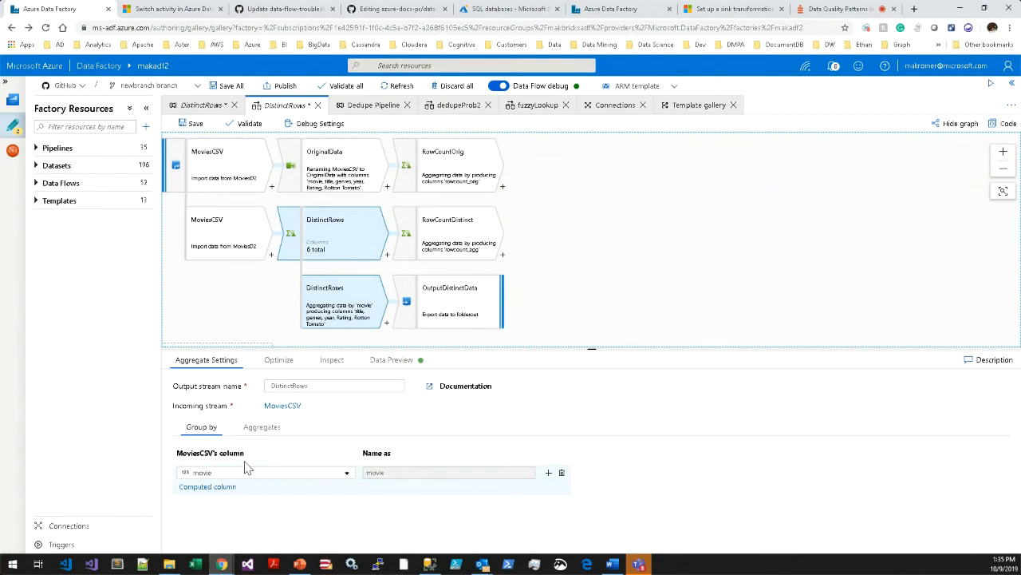
Review the column pattern in the Aggregates settings of the DistinctRows transformation.
{"action": "left_click", "coordinate": [260, 427]}
{"action": "left_click_drag", "start_coordinate": [576, 349], "coordinate": [565, 257]}
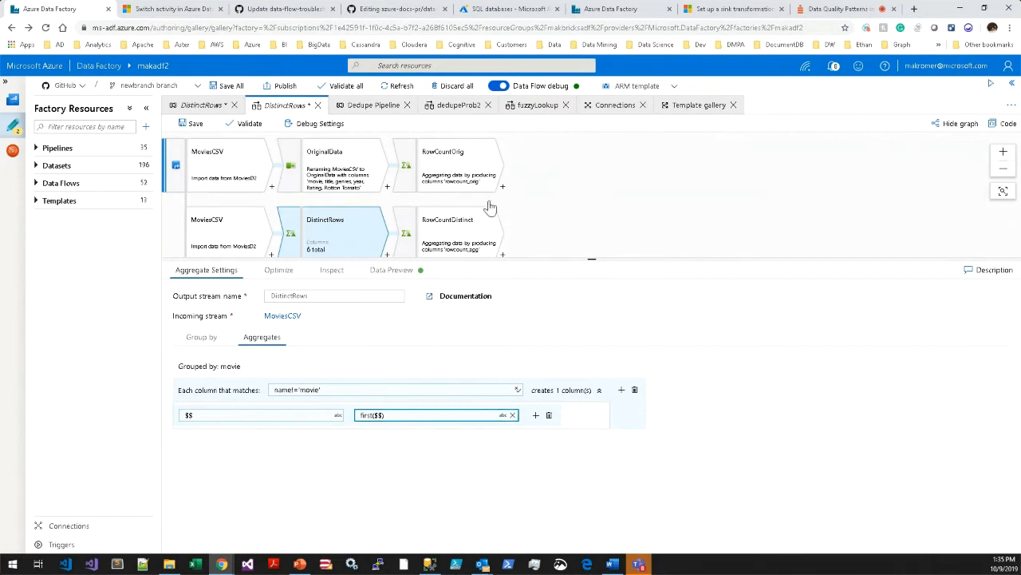
Try adding last($$) below first($$) in the DistinctRows aggregate expression, remove it, and leave the expression builder without saving.
{"action": "left_click", "coordinate": [490, 415]}
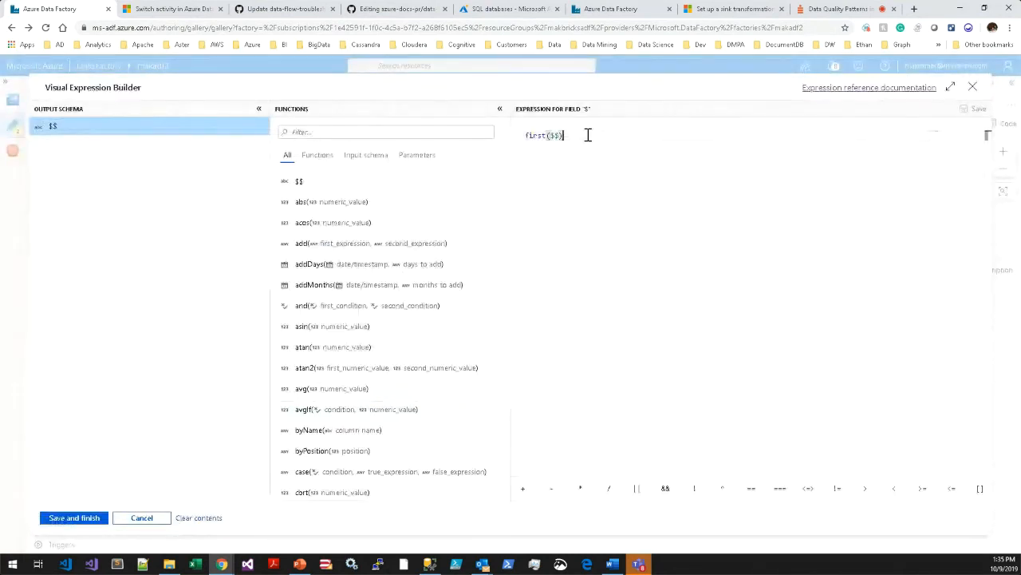
{"action": "key", "text": "Return"}
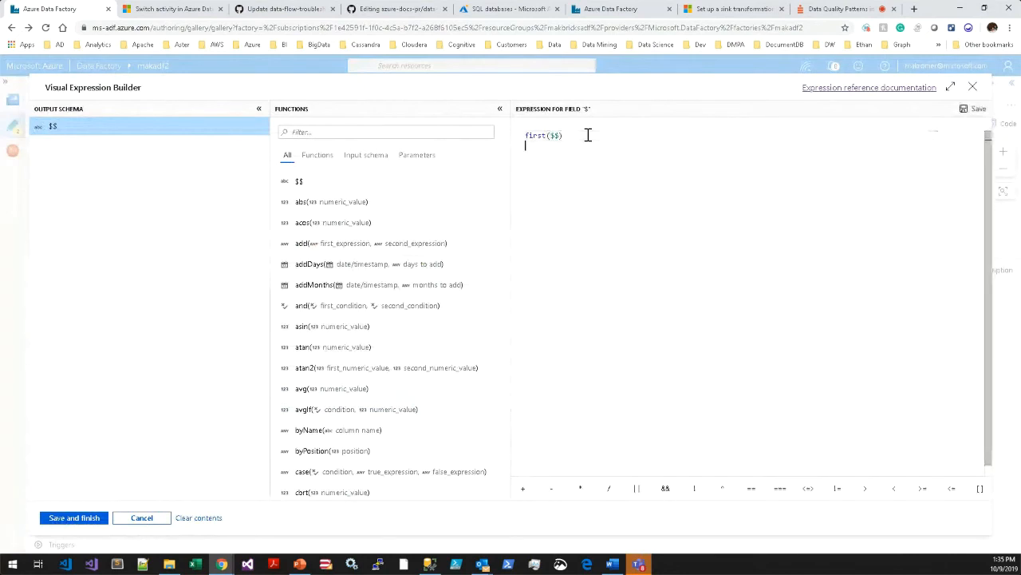
{"action": "type", "text": "last"}
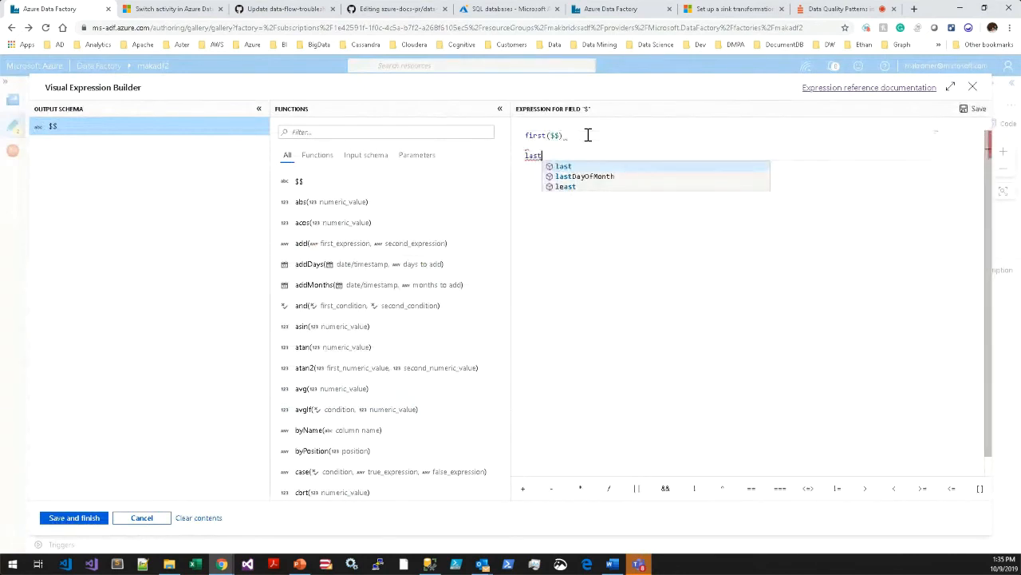
{"action": "type", "text": "($$"}
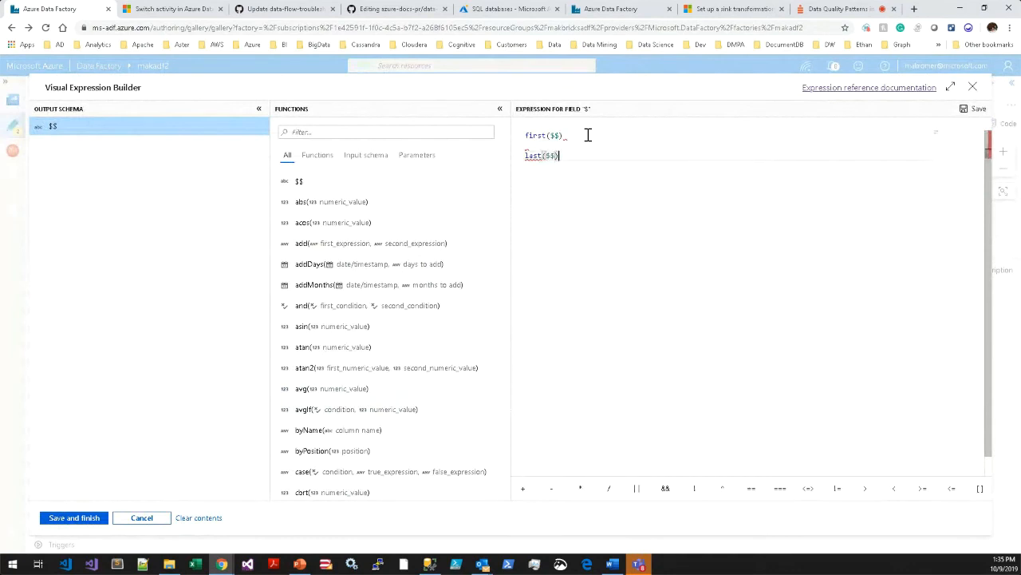
{"action": "key", "text": "Left"}
{"action": "key", "text": "Right"}
{"action": "key", "text": "Right"}
{"action": "key", "text": "shift+Home"}
{"action": "key", "text": "BackSpace"}
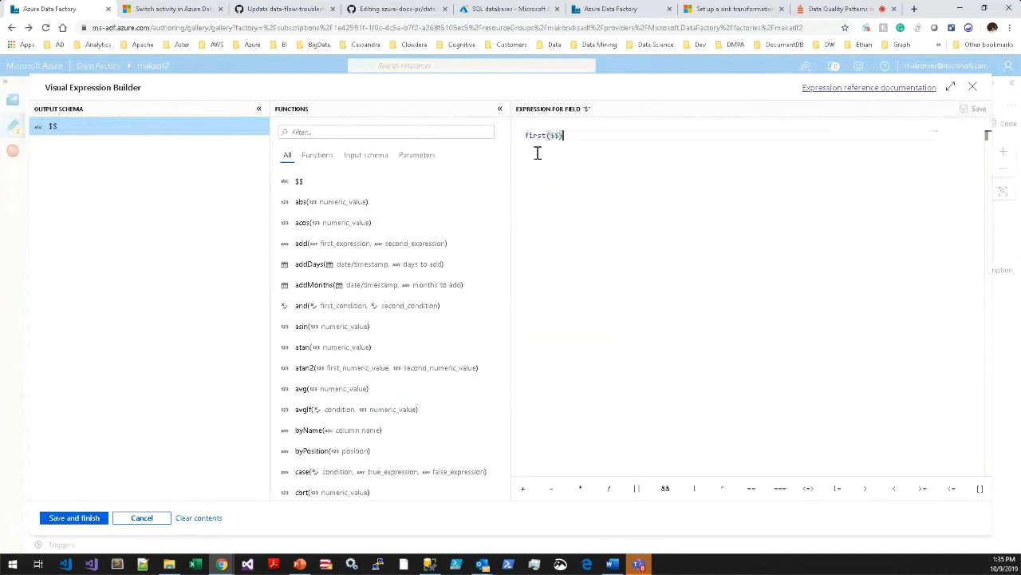
{"action": "left_click", "coordinate": [141, 517]}
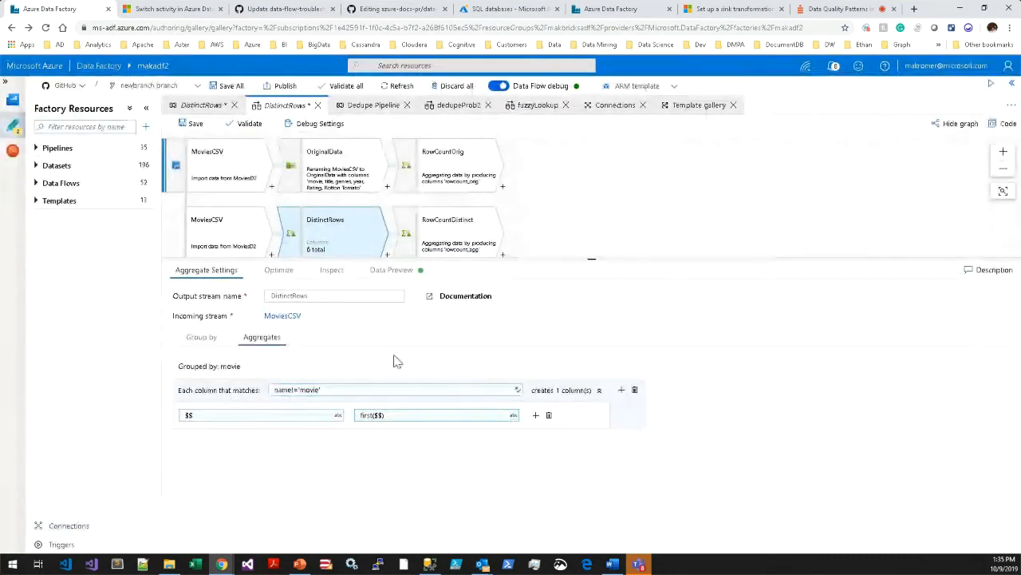
Revisit the data preview of RowCountOrig and open the data preview of the DistinctRows transformation.
{"action": "left_click_drag", "start_coordinate": [468, 258], "coordinate": [461, 309]}
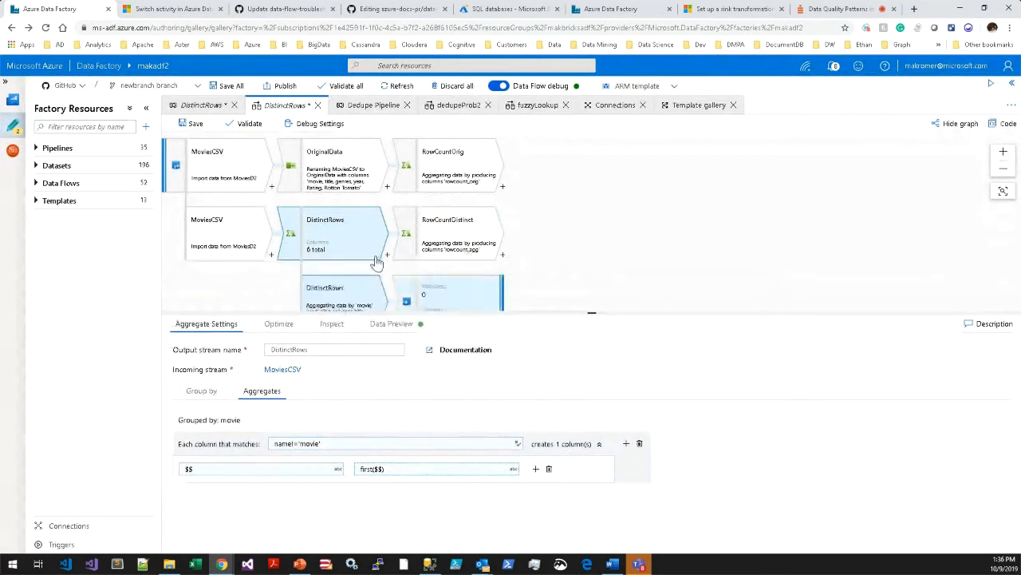
{"action": "left_click", "coordinate": [445, 168]}
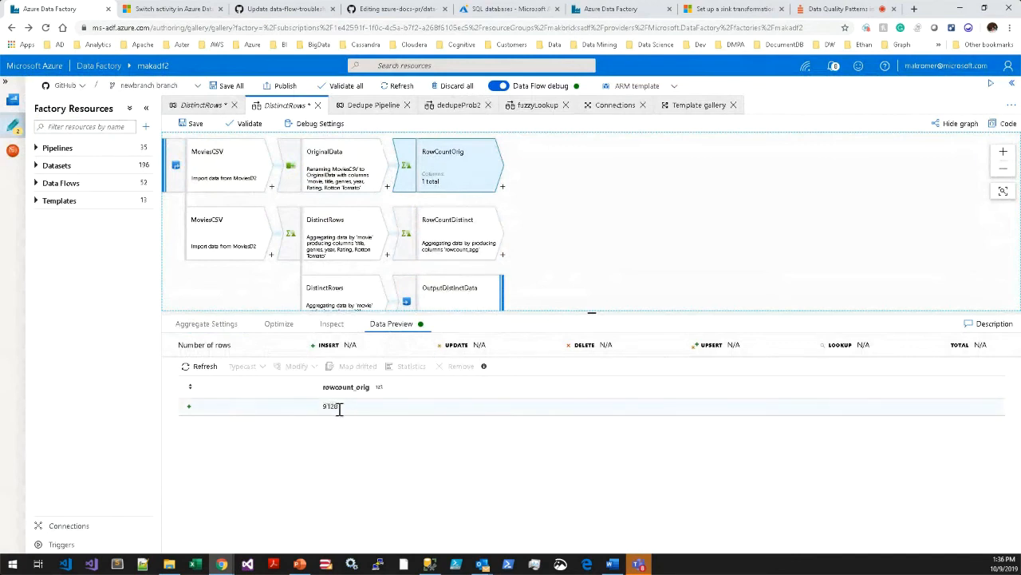
{"action": "left_click", "coordinate": [338, 249]}
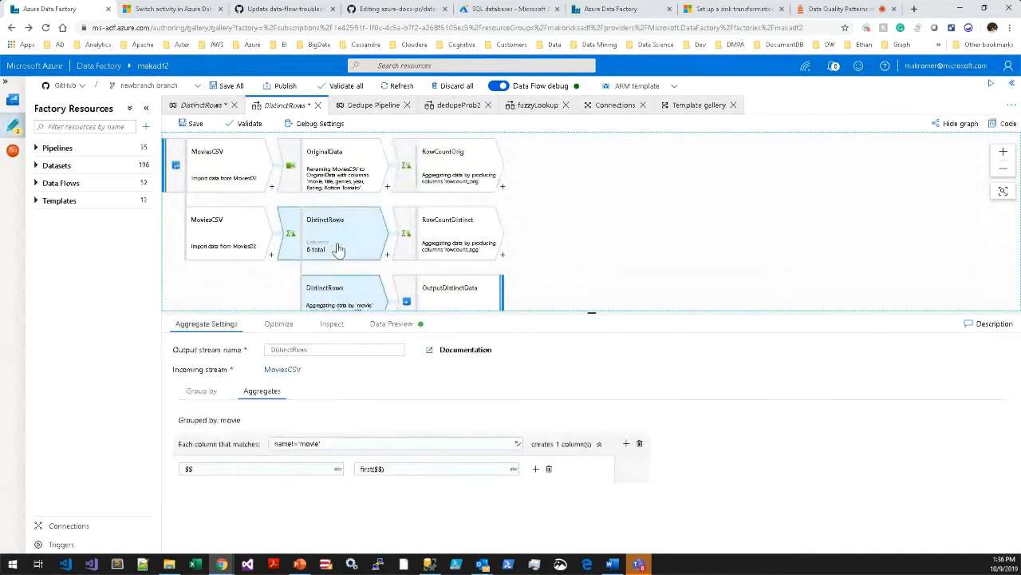
{"action": "left_click", "coordinate": [389, 326]}
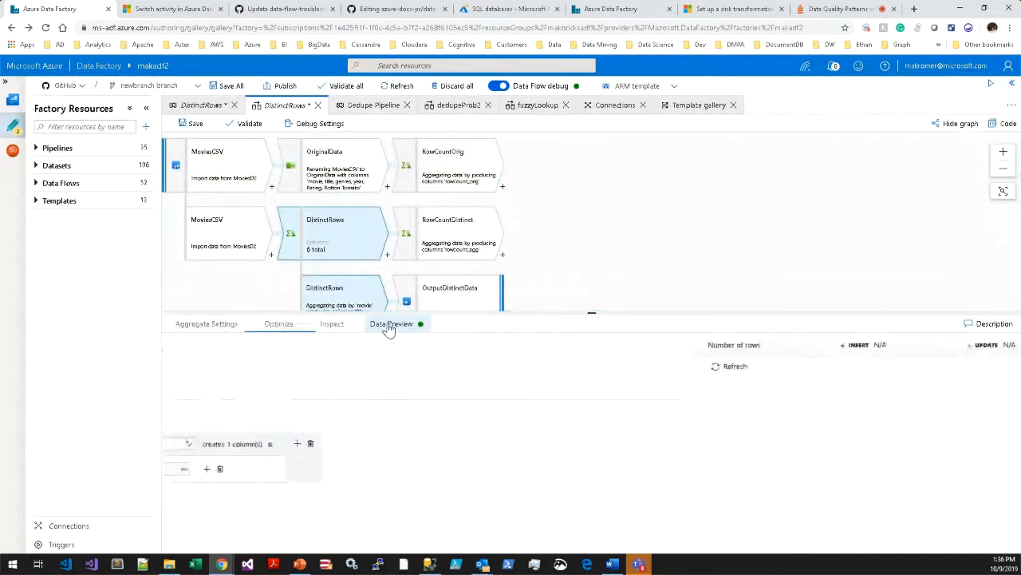
Fetch the data preview of the RowCountDistinct aggregate.
{"action": "left_click", "coordinate": [450, 244]}
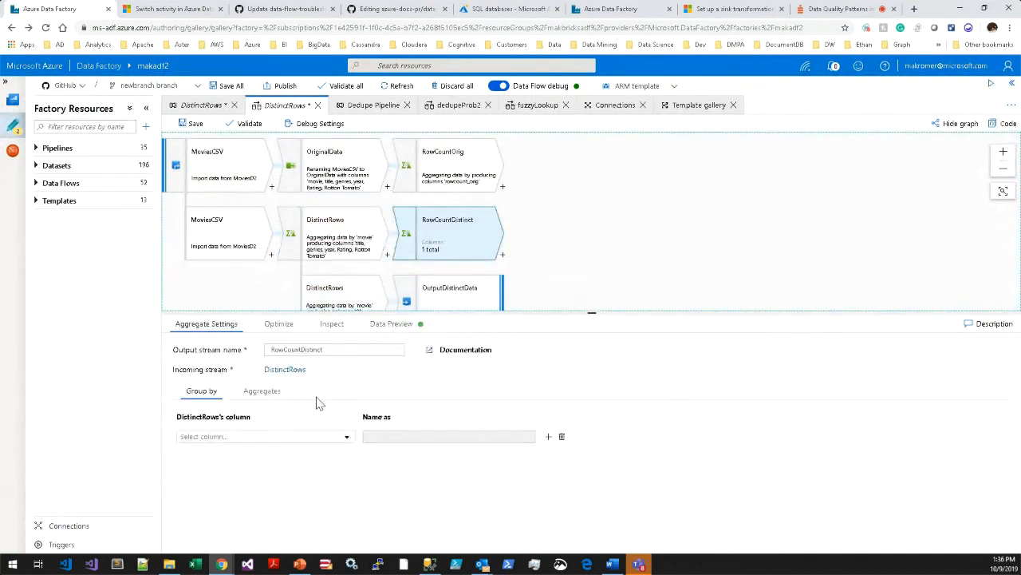
{"action": "left_click", "coordinate": [394, 325]}
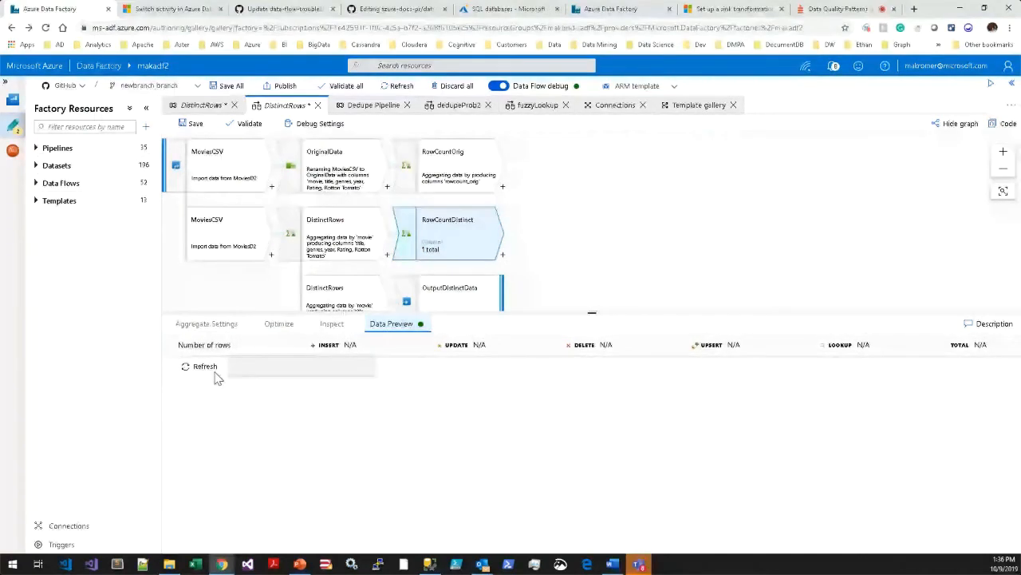
{"action": "left_click", "coordinate": [209, 367]}
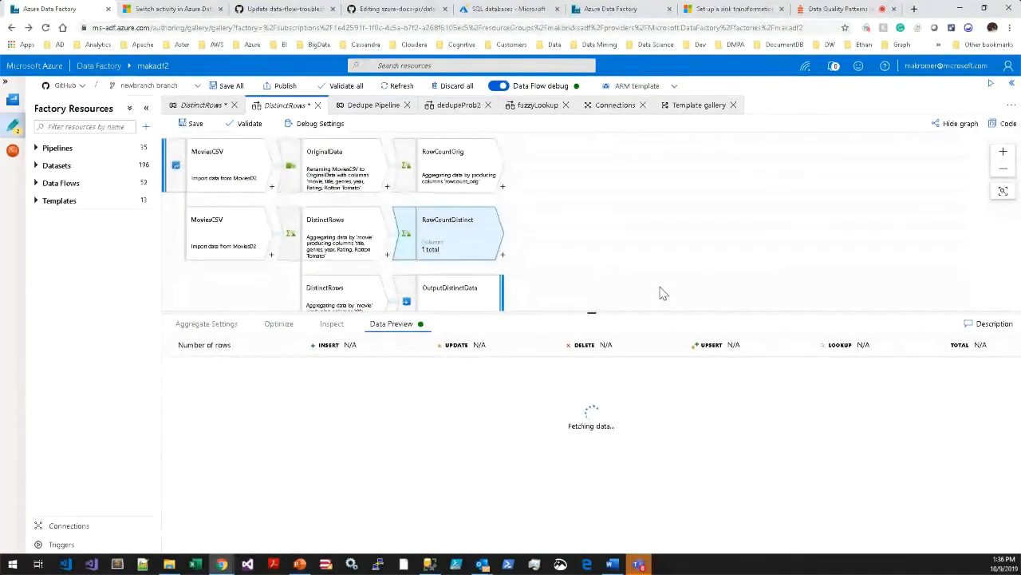
Set the MoviesCSV row limit to 100000 in the data flow's debug settings and save them.
{"action": "left_click", "coordinate": [335, 127]}
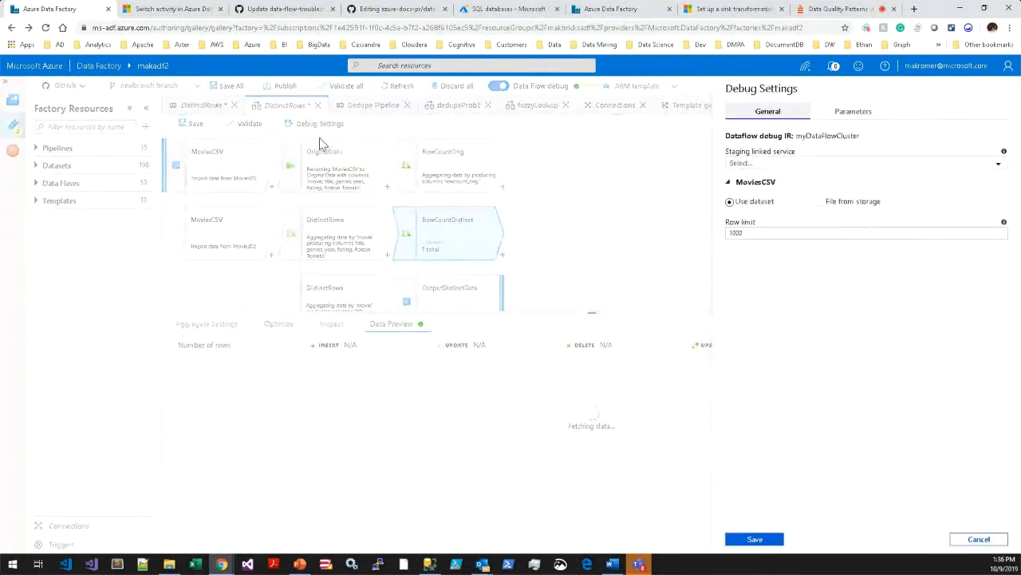
{"action": "left_click", "coordinate": [770, 232]}
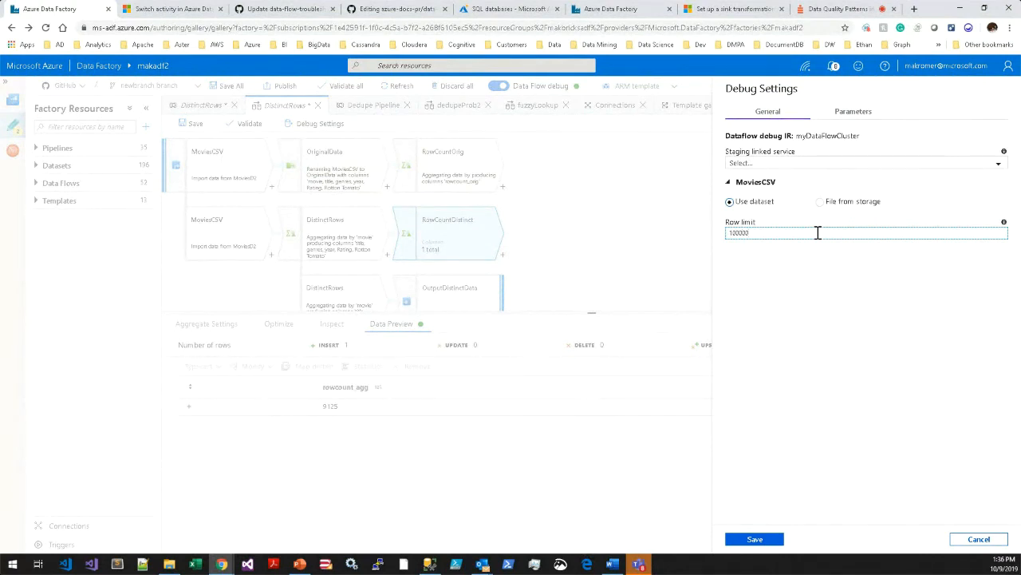
{"action": "left_click", "coordinate": [771, 543]}
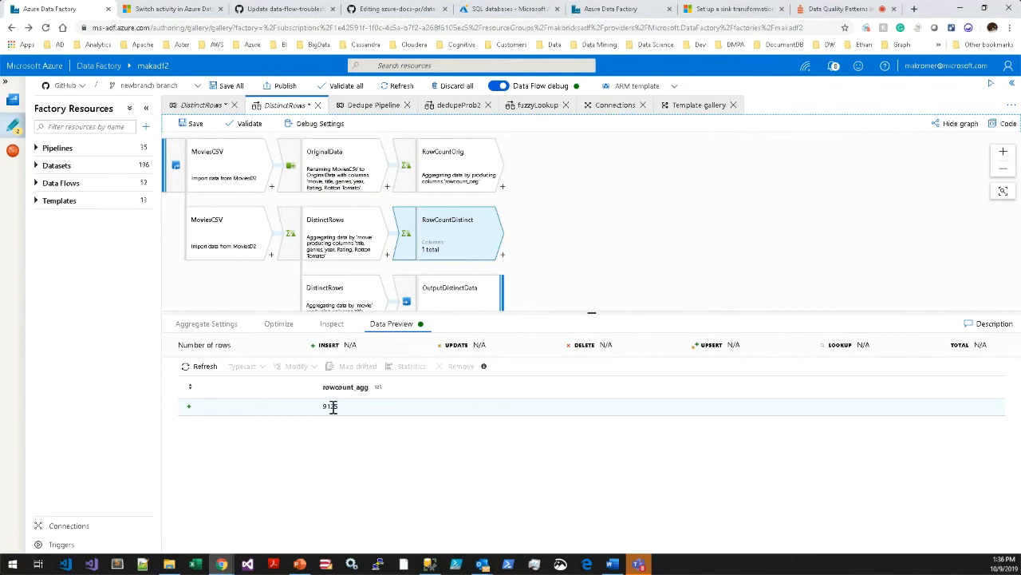
Review the sink dataset and file output settings of the OutputDistinctData sink.
{"action": "left_click_drag", "start_coordinate": [542, 314], "coordinate": [545, 358]}
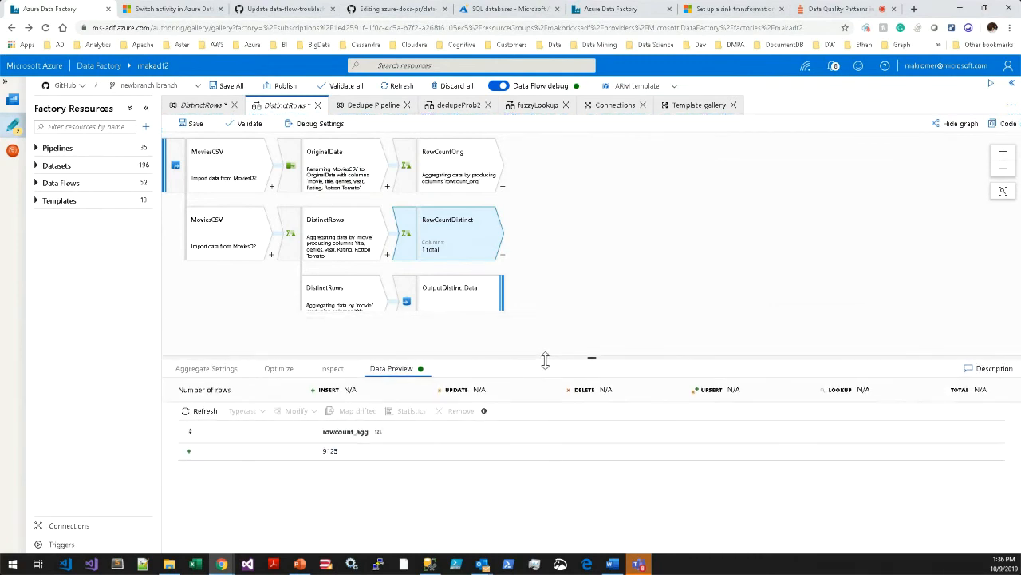
{"action": "left_click", "coordinate": [458, 319]}
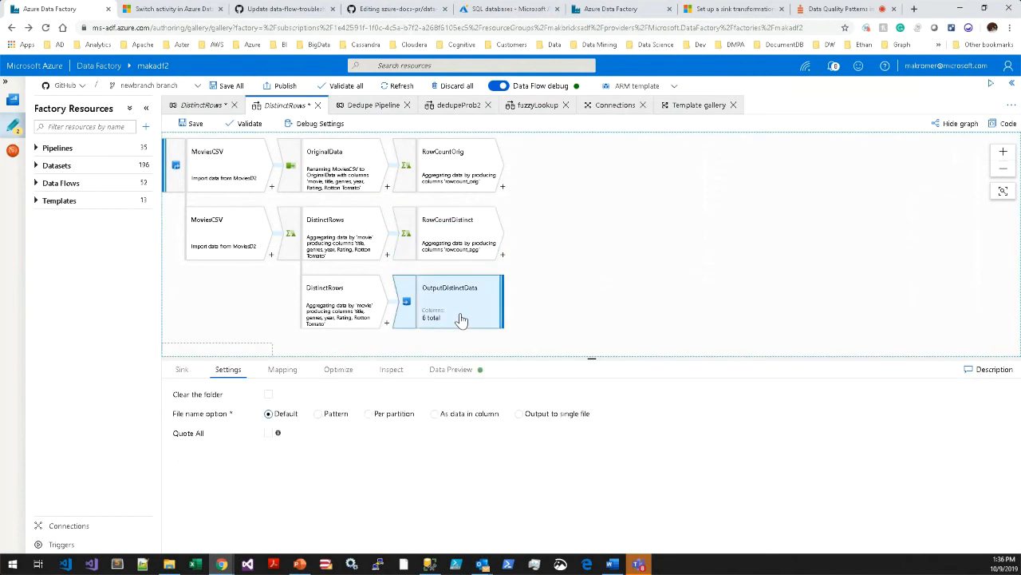
{"action": "left_click_drag", "start_coordinate": [504, 358], "coordinate": [506, 299]}
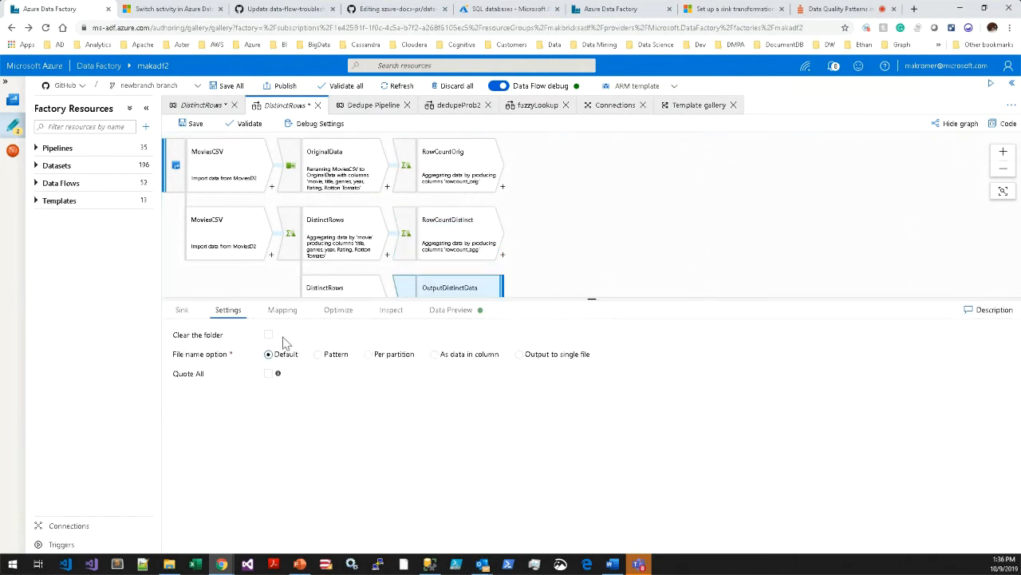
{"action": "left_click", "coordinate": [182, 313]}
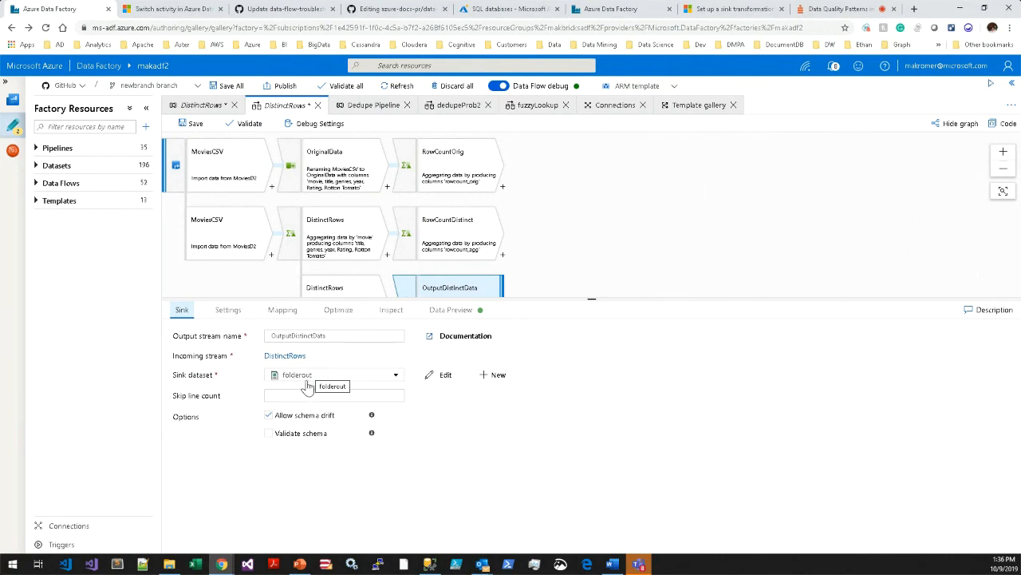
{"action": "left_click", "coordinate": [229, 310]}
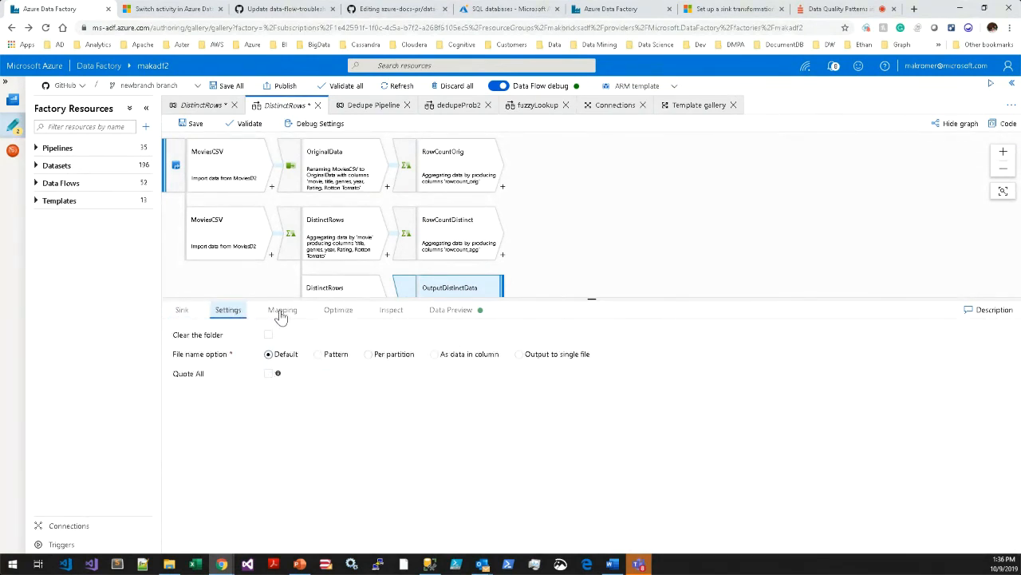
{"action": "left_click", "coordinate": [180, 312]}
{"action": "left_click_drag", "start_coordinate": [597, 299], "coordinate": [627, 349]}
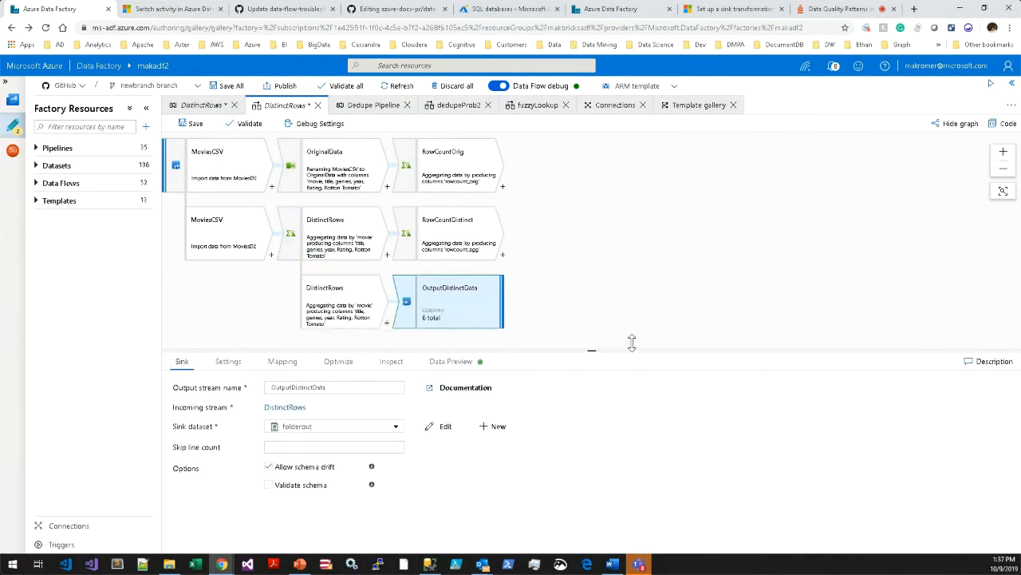
Save the DistinctRows data flow and return to the DistinctRows pipeline.
{"action": "left_click", "coordinate": [194, 124]}
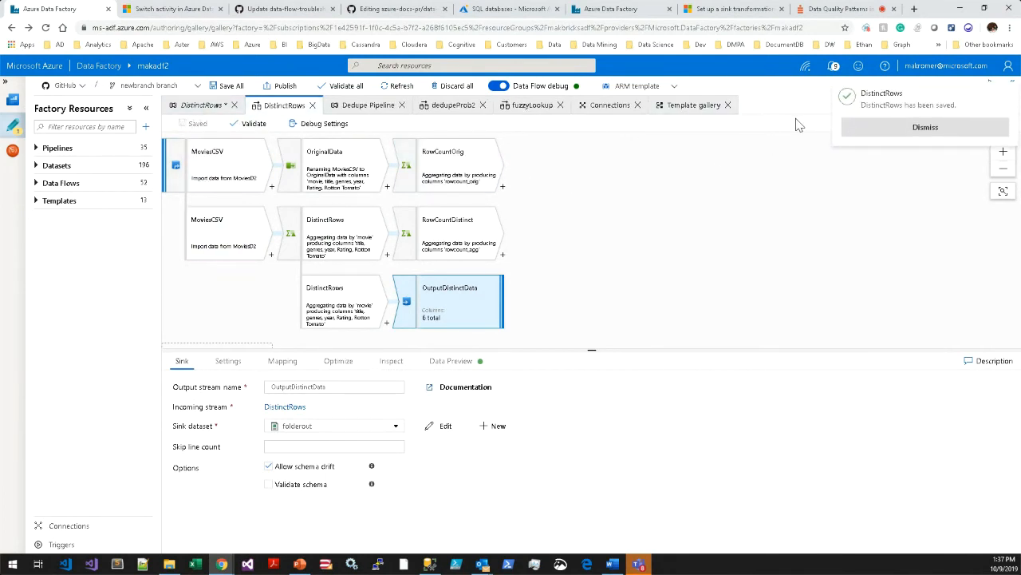
{"action": "left_click", "coordinate": [862, 126]}
{"action": "left_click", "coordinate": [200, 106]}
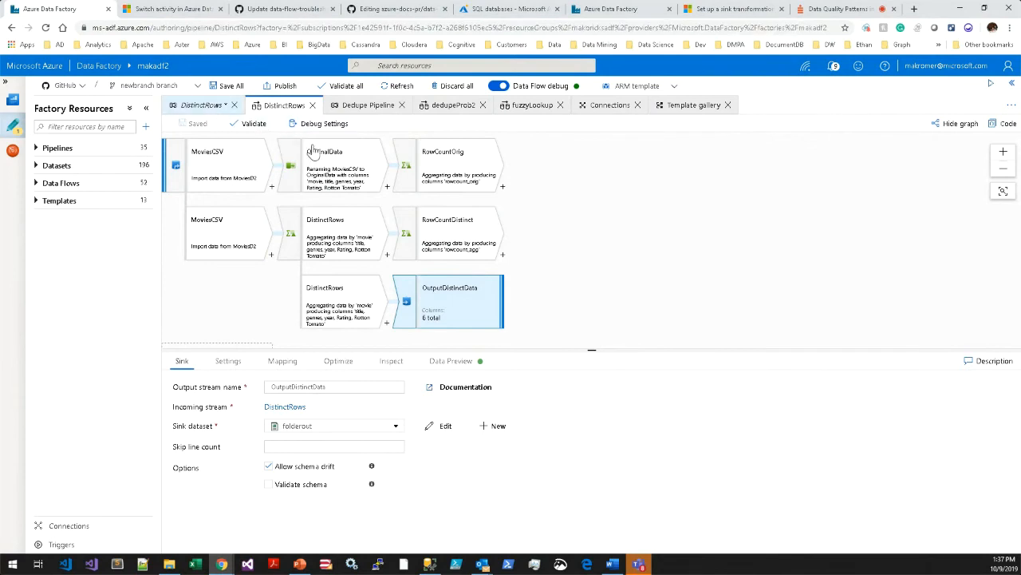
Delete the Copy data activity that precedes the data flow in the DistinctRows pipeline.
{"action": "left_click", "coordinate": [348, 199]}
{"action": "right_click", "coordinate": [351, 201]}
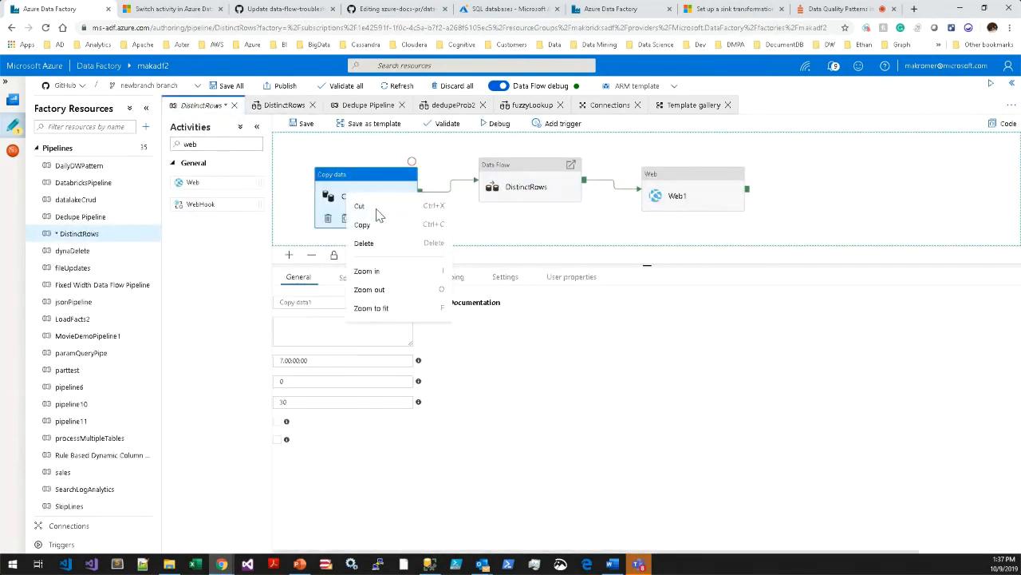
{"action": "left_click", "coordinate": [364, 242]}
Delete the Web1 activity from the pipeline and enlarge the canvas area.
{"action": "left_click", "coordinate": [675, 195]}
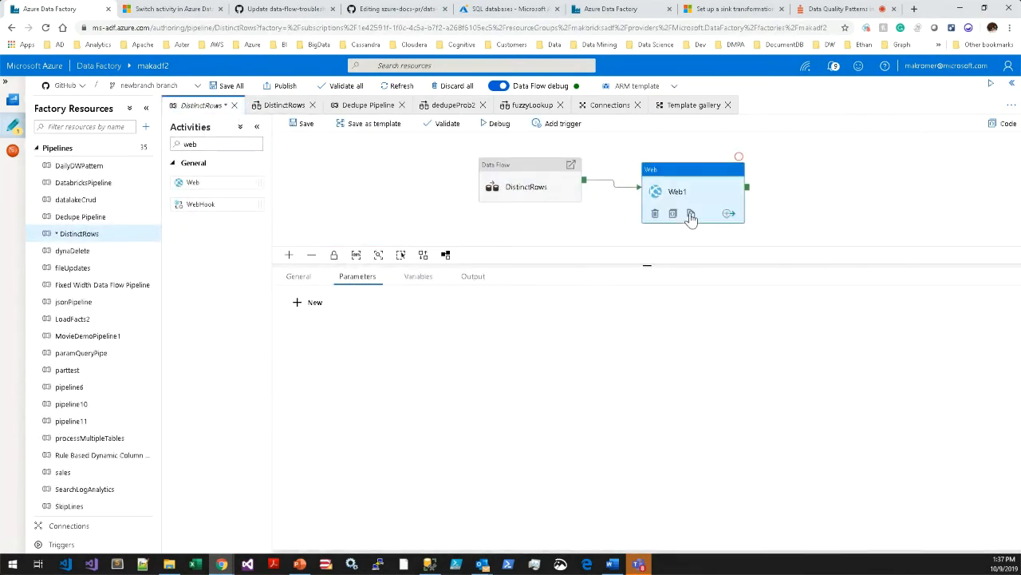
{"action": "right_click", "coordinate": [672, 201]}
{"action": "left_click", "coordinate": [653, 215]}
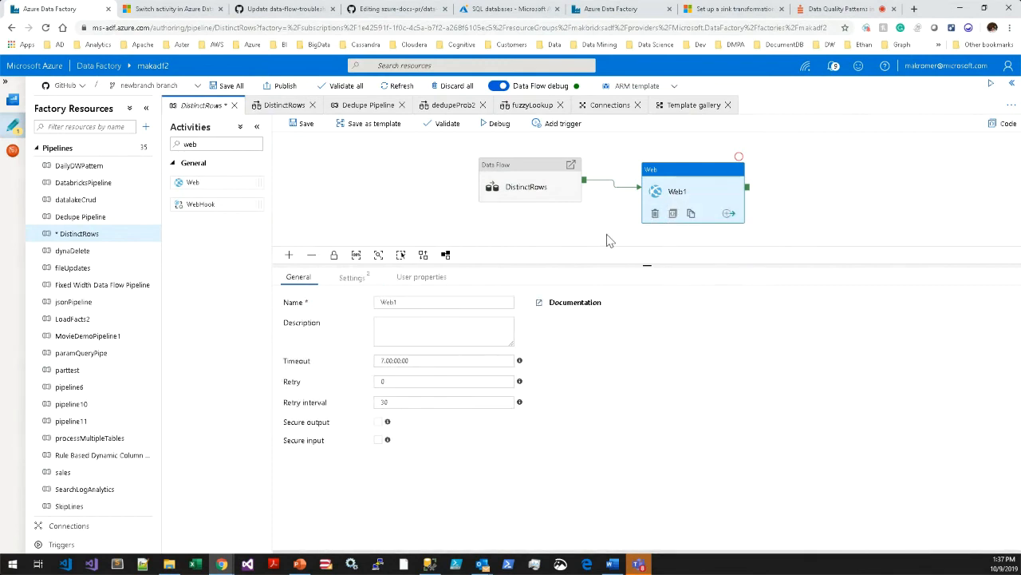
{"action": "left_click", "coordinate": [608, 230]}
{"action": "right_click", "coordinate": [655, 214]}
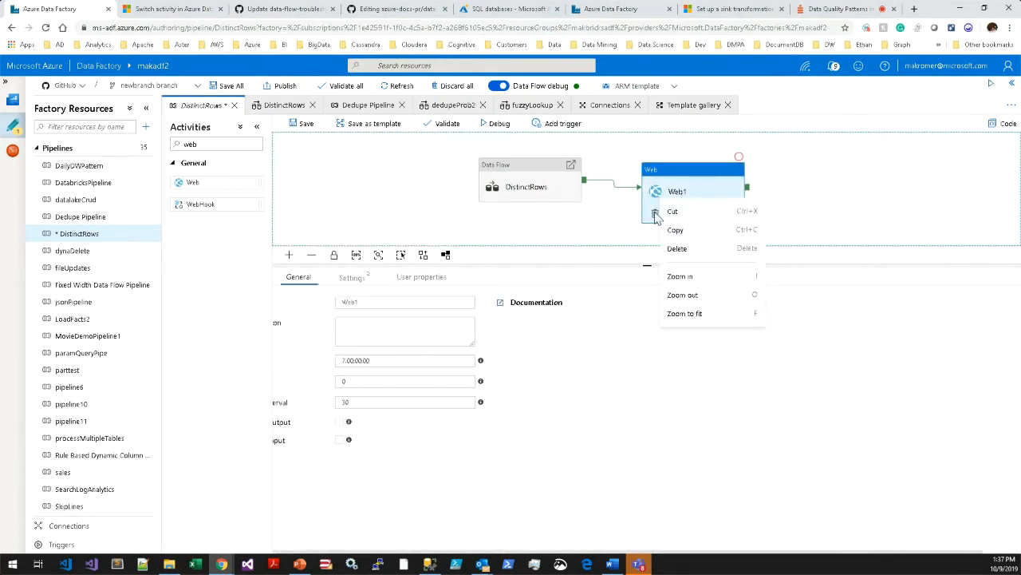
{"action": "left_click", "coordinate": [656, 217]}
{"action": "left_click", "coordinate": [656, 214]}
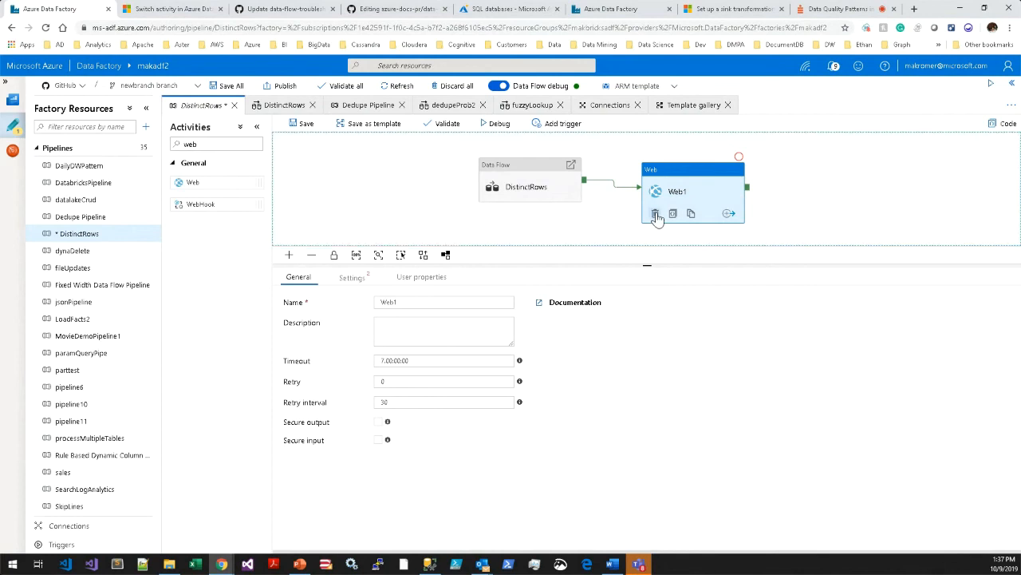
{"action": "left_click_drag", "start_coordinate": [659, 266], "coordinate": [659, 302]}
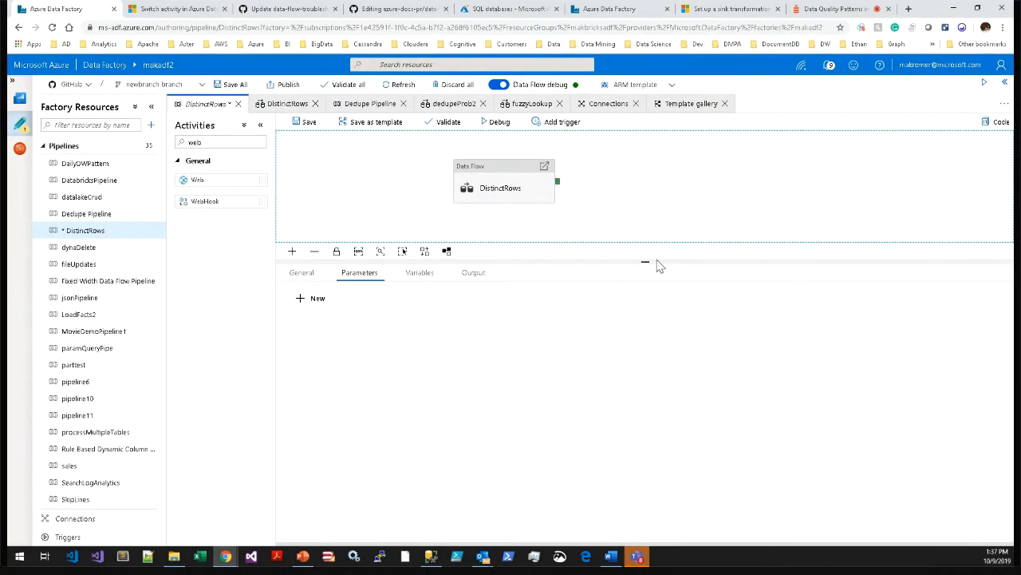
{"action": "left_click_drag", "start_coordinate": [604, 225], "coordinate": [608, 237]}
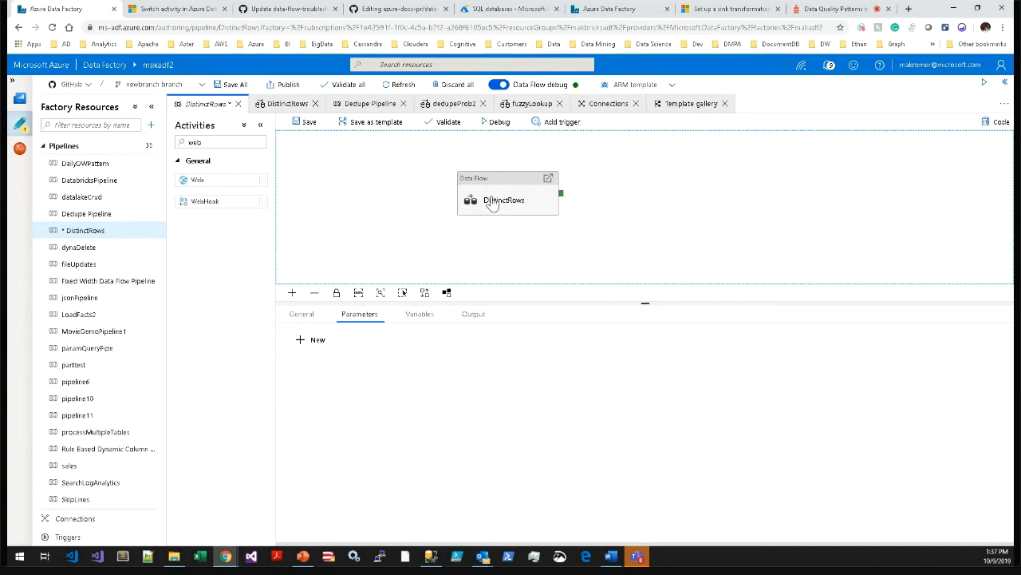
Recheck the DistinctRows data flow and its activity settings, and start a debug run of the pipeline.
{"action": "left_click", "coordinate": [275, 104]}
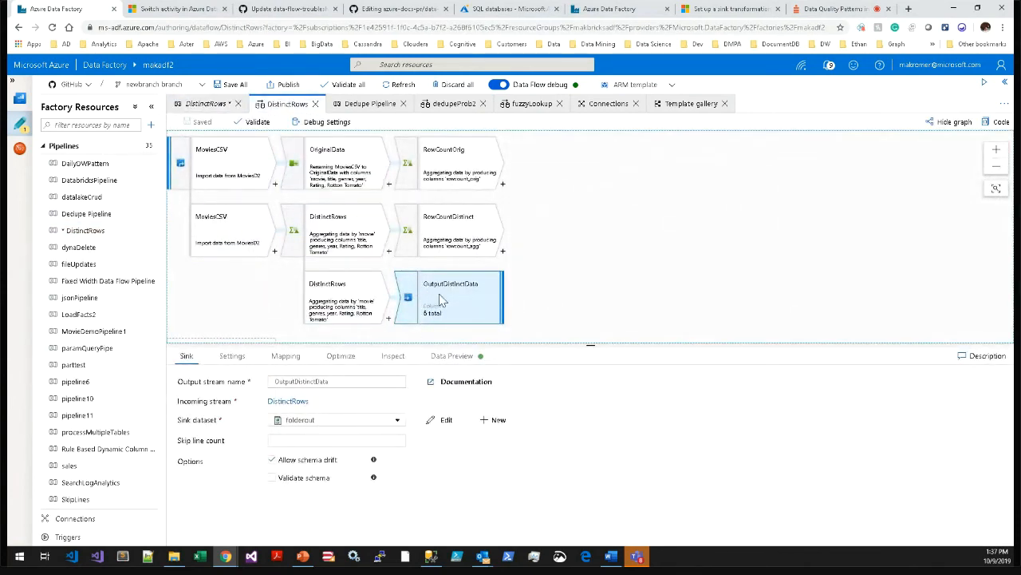
{"action": "left_click", "coordinate": [203, 104]}
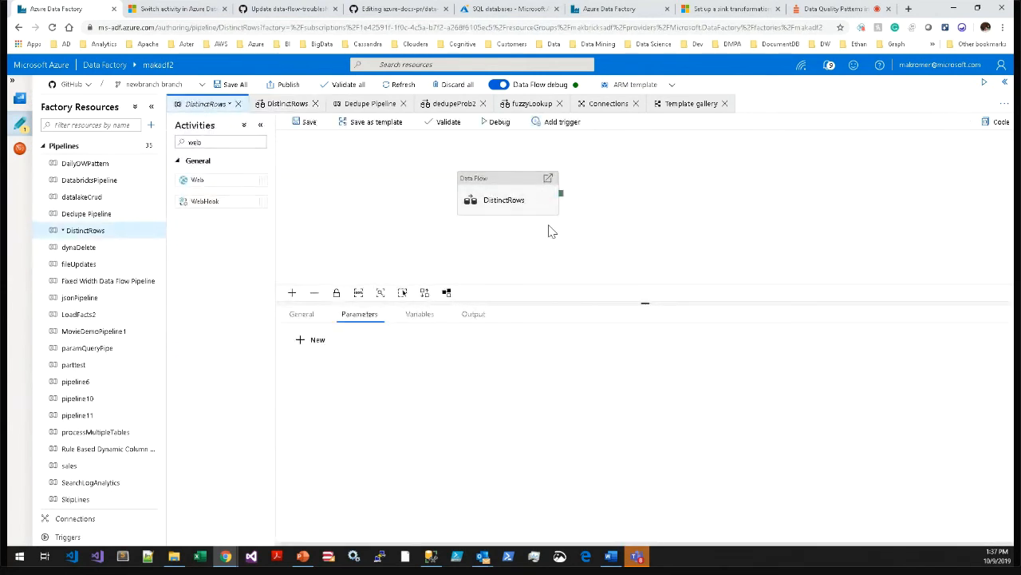
{"action": "left_click", "coordinate": [494, 195]}
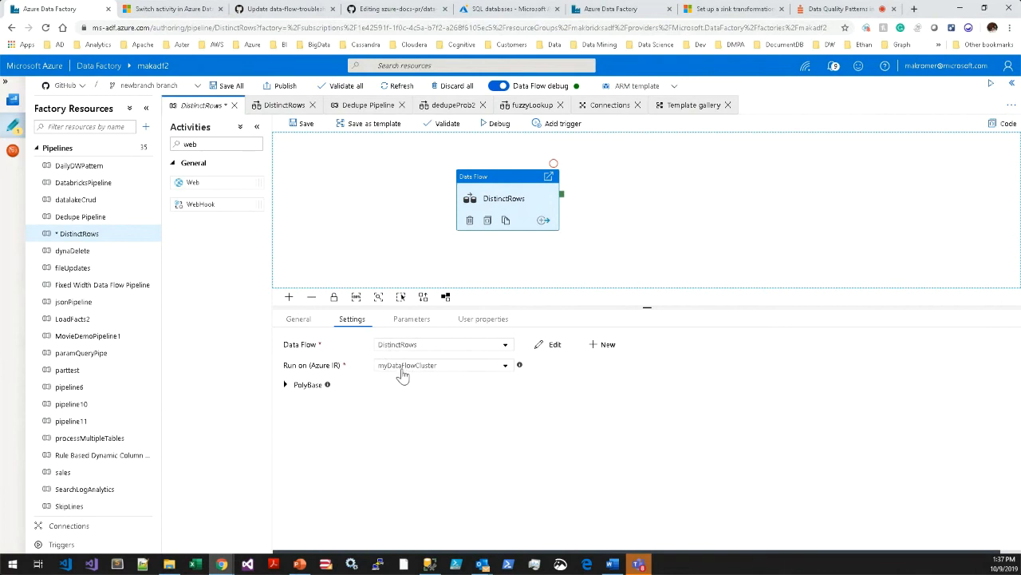
{"action": "left_click", "coordinate": [500, 130]}
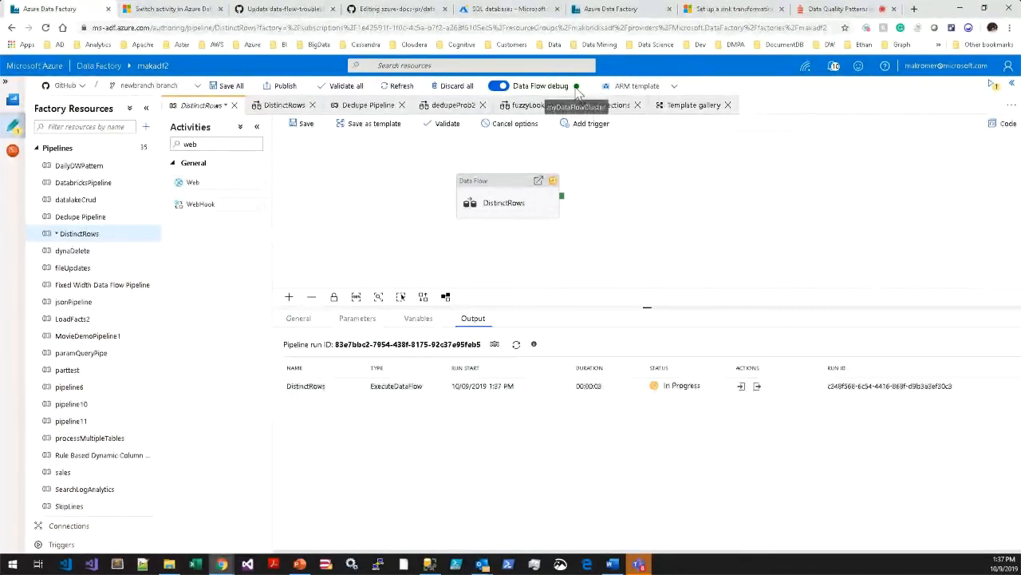
Launch Microsoft Azure Storage Explorer, and refresh the output status of the DistinctRows debug run.
{"action": "left_click", "coordinate": [666, 247]}
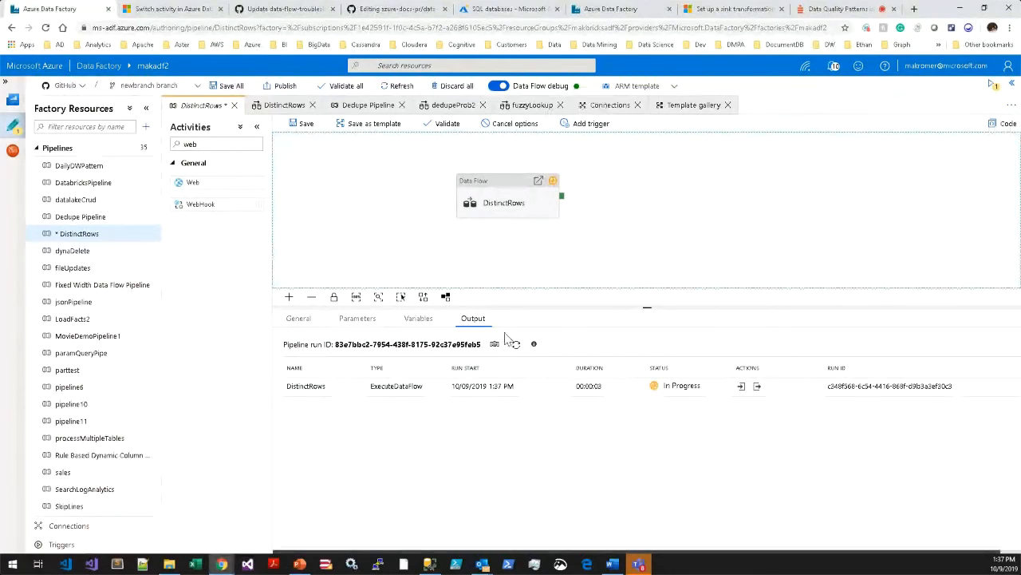
{"action": "left_click", "coordinate": [13, 565]}
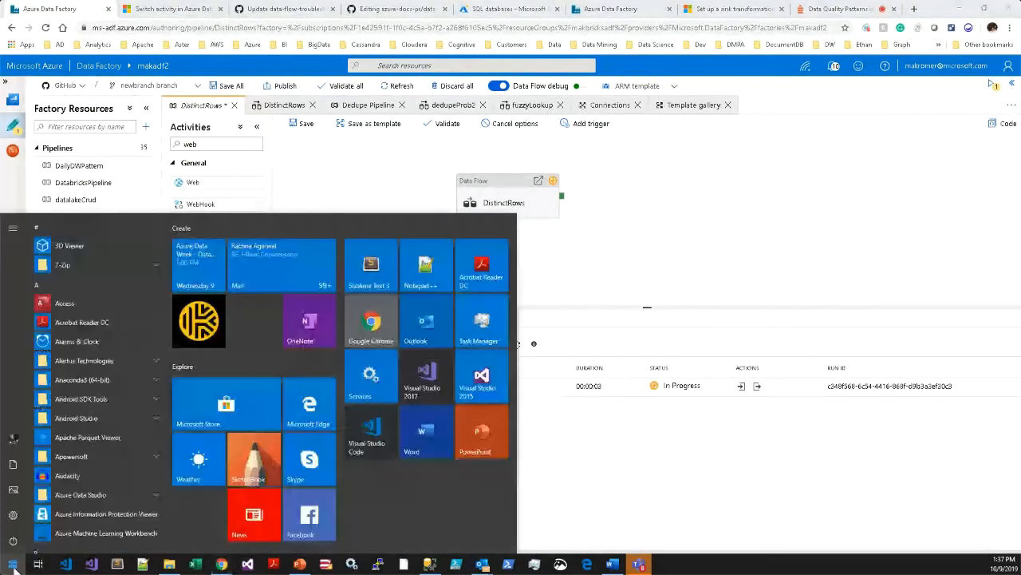
{"action": "type", "text": "azure"}
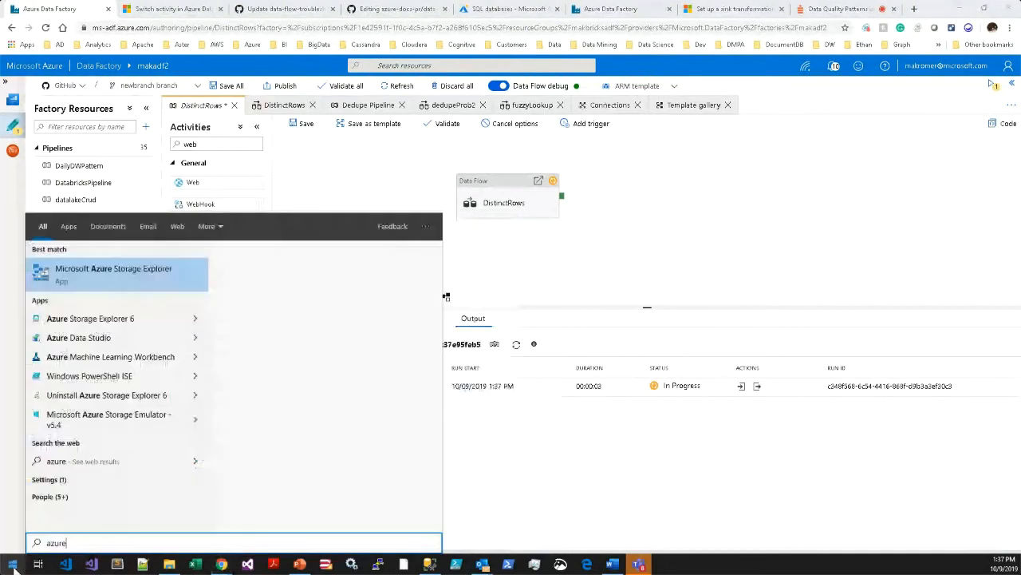
{"action": "key", "text": "Return"}
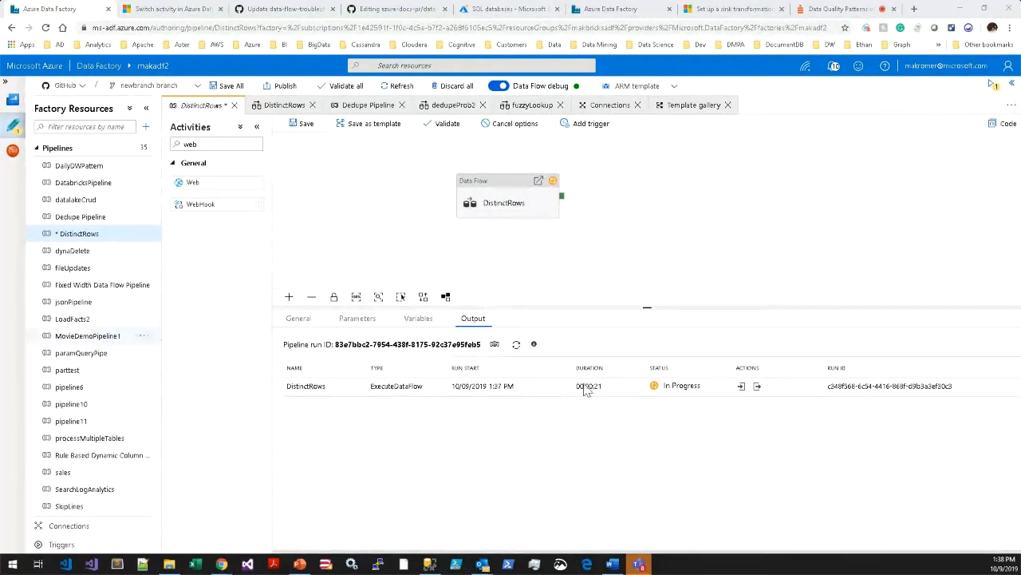
{"action": "left_click", "coordinate": [518, 350]}
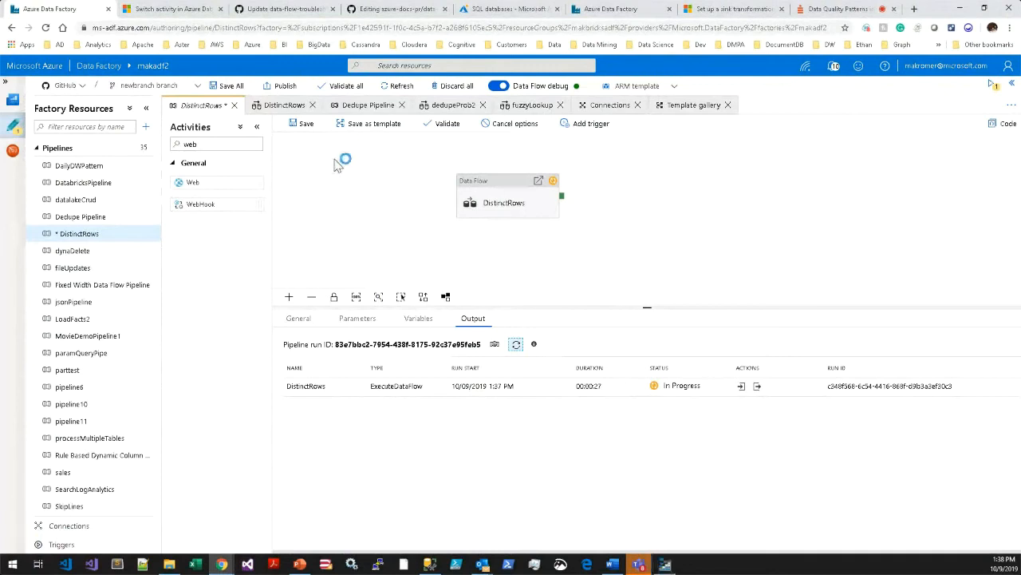
Open the fuzzyLookup data flow and review the source settings of moviesCSV and moviesParquet, dismissing the run notification.
{"action": "left_click", "coordinate": [527, 110]}
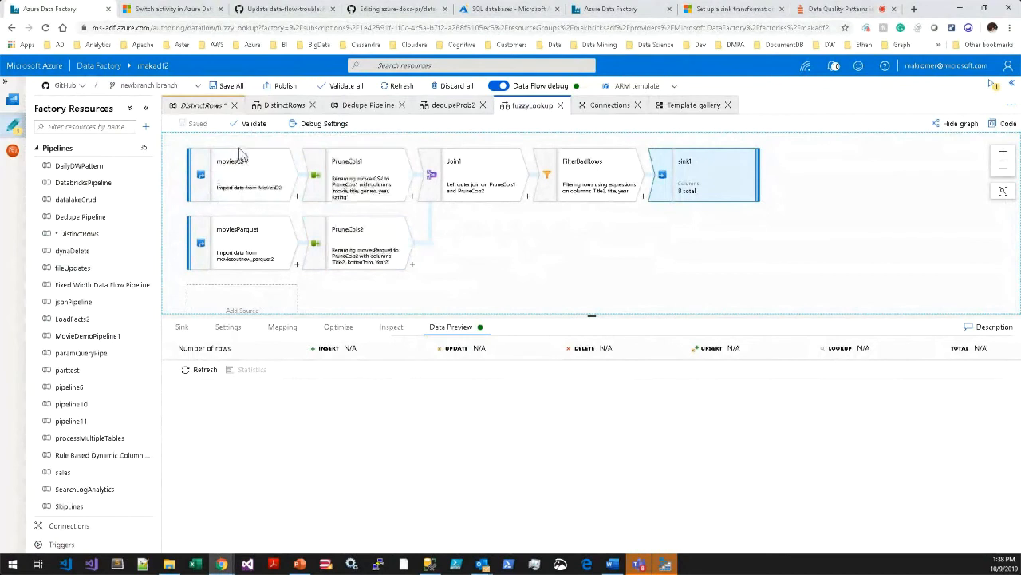
{"action": "left_click", "coordinate": [244, 172]}
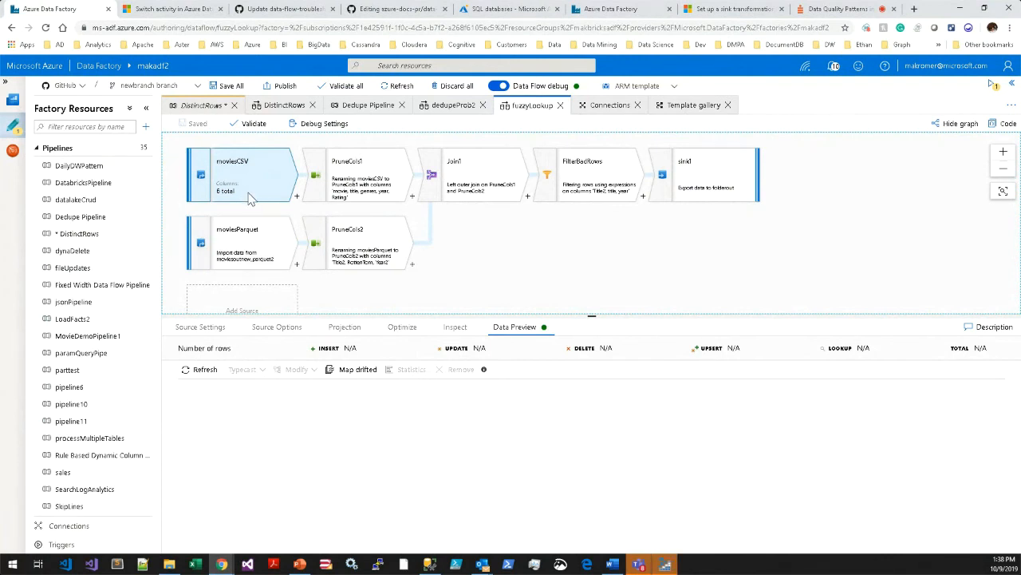
{"action": "left_click", "coordinate": [206, 333]}
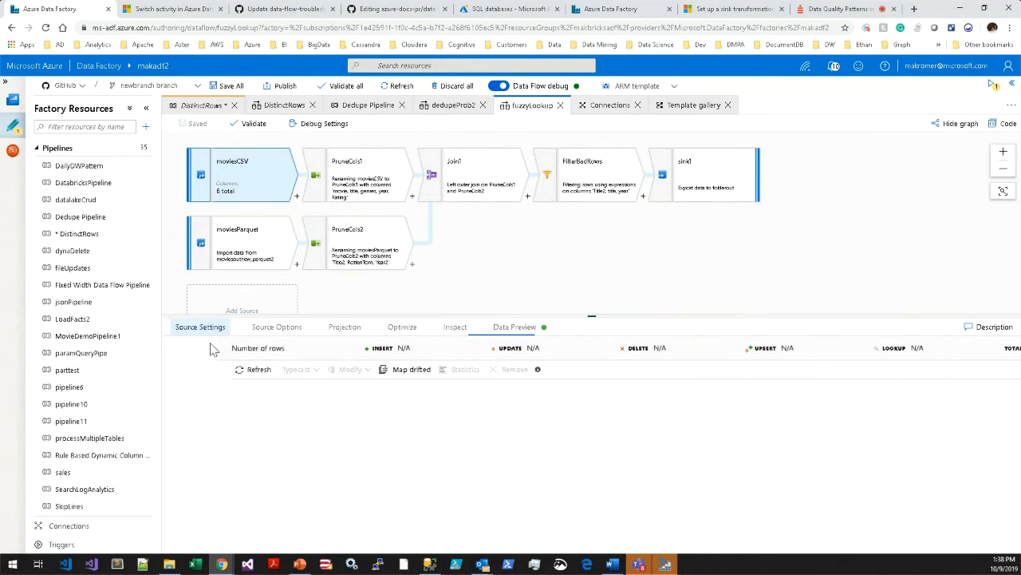
{"action": "left_click", "coordinate": [245, 257]}
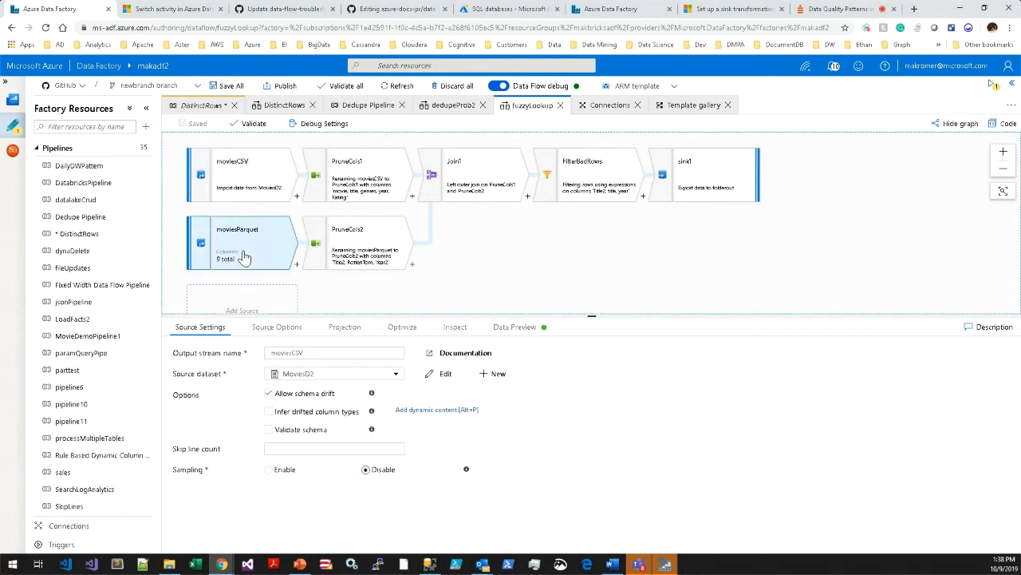
{"action": "left_click", "coordinate": [217, 331]}
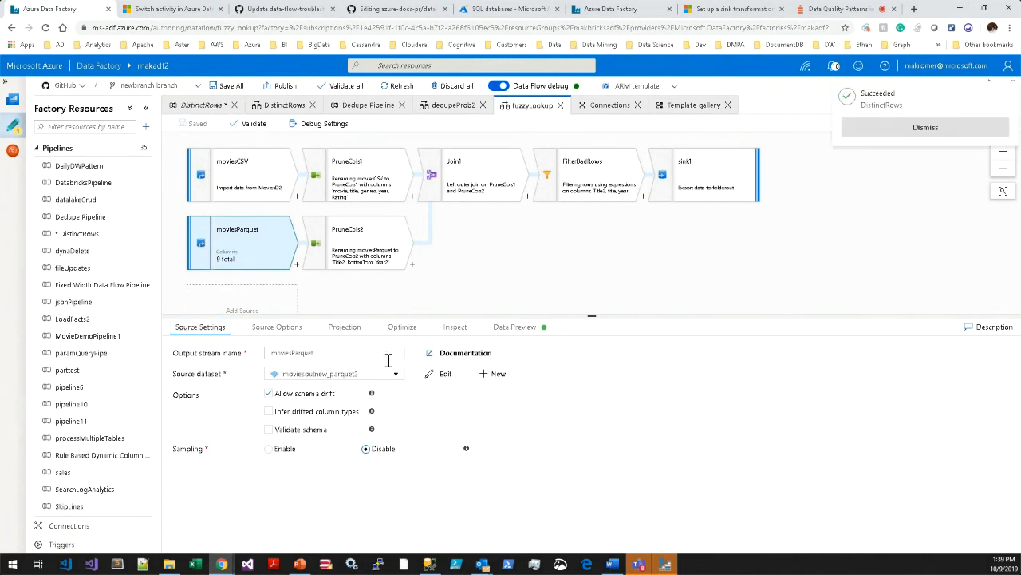
{"action": "left_click", "coordinate": [922, 129]}
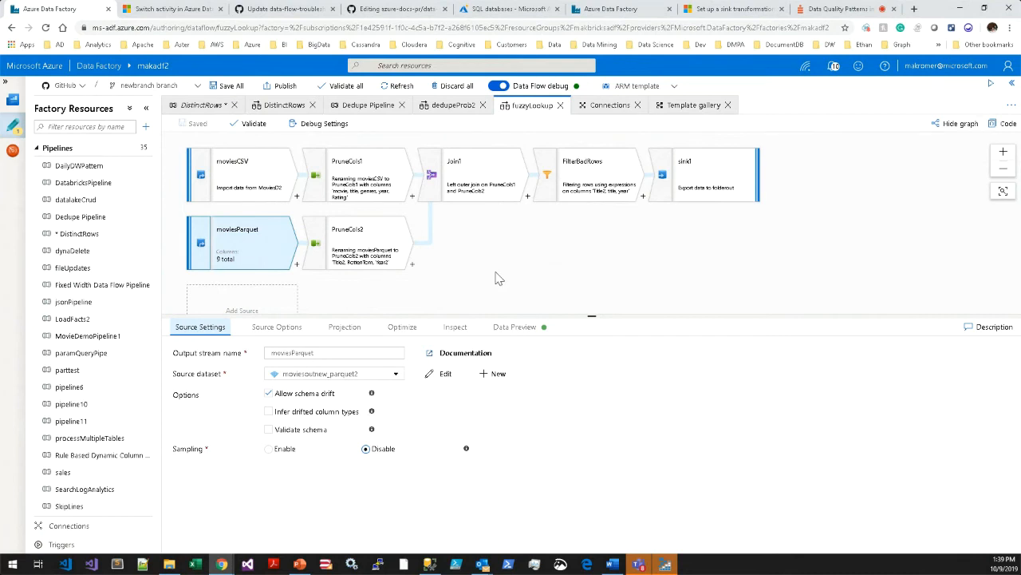
Compare the projected columns and data types of the moviesParquet and moviesCSV sources.
{"action": "left_click", "coordinate": [345, 332]}
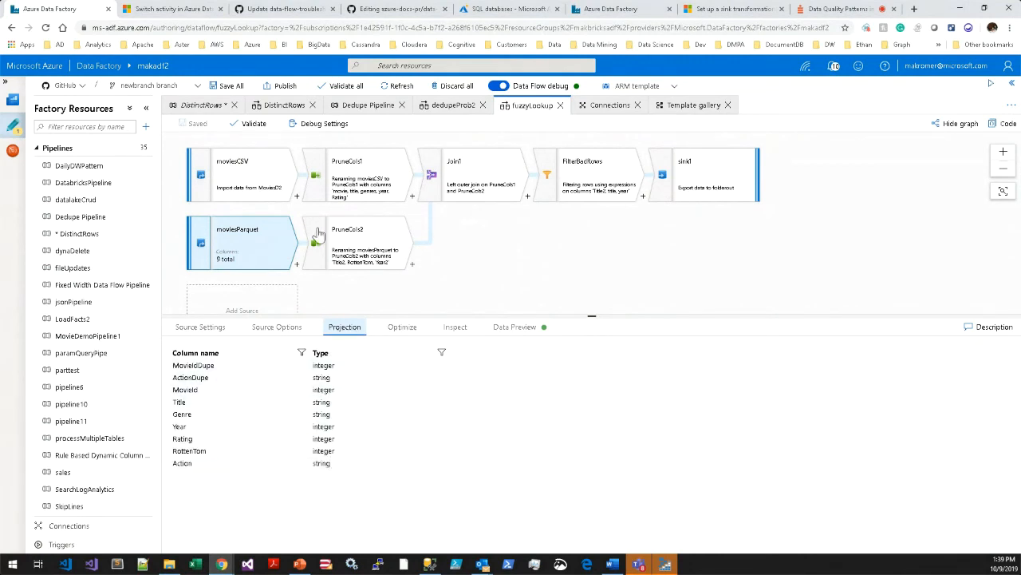
{"action": "left_click", "coordinate": [260, 177]}
{"action": "left_click", "coordinate": [342, 327]}
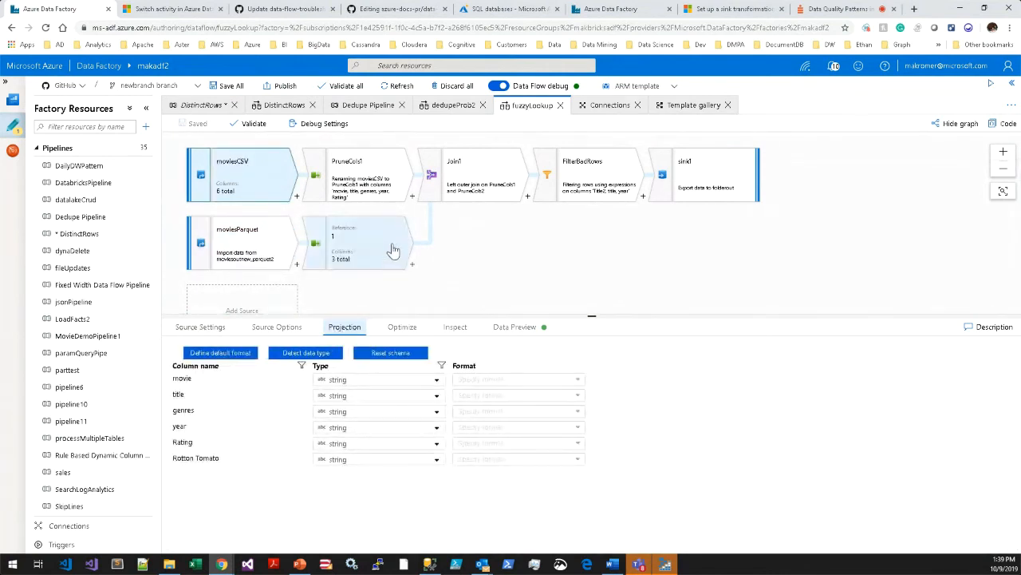
Review the column mappings of the PruneCols1 and PruneCols2 select transformations, resizing the settings area to fit them.
{"action": "left_click", "coordinate": [369, 189]}
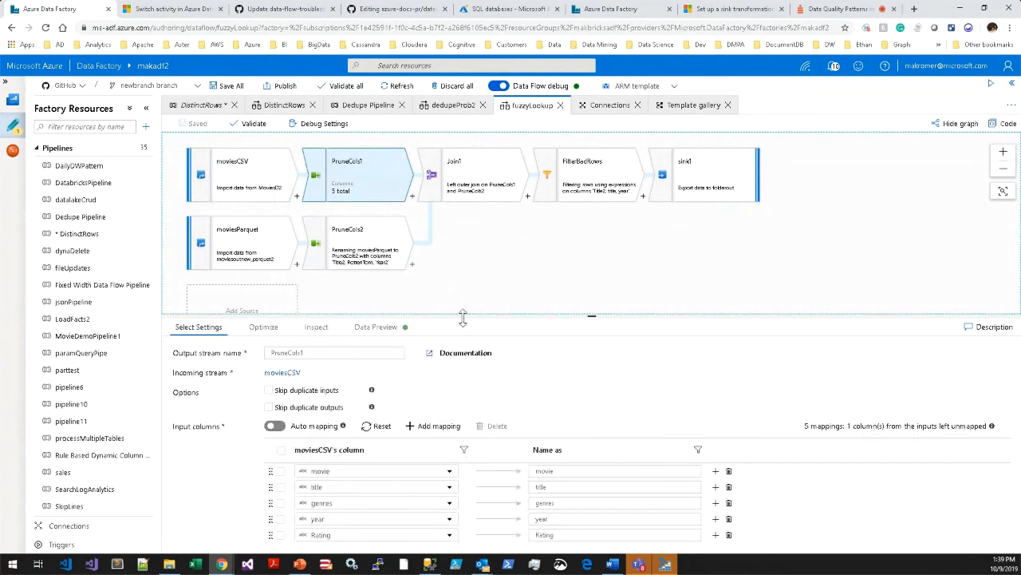
{"action": "left_click_drag", "start_coordinate": [463, 316], "coordinate": [344, 185]}
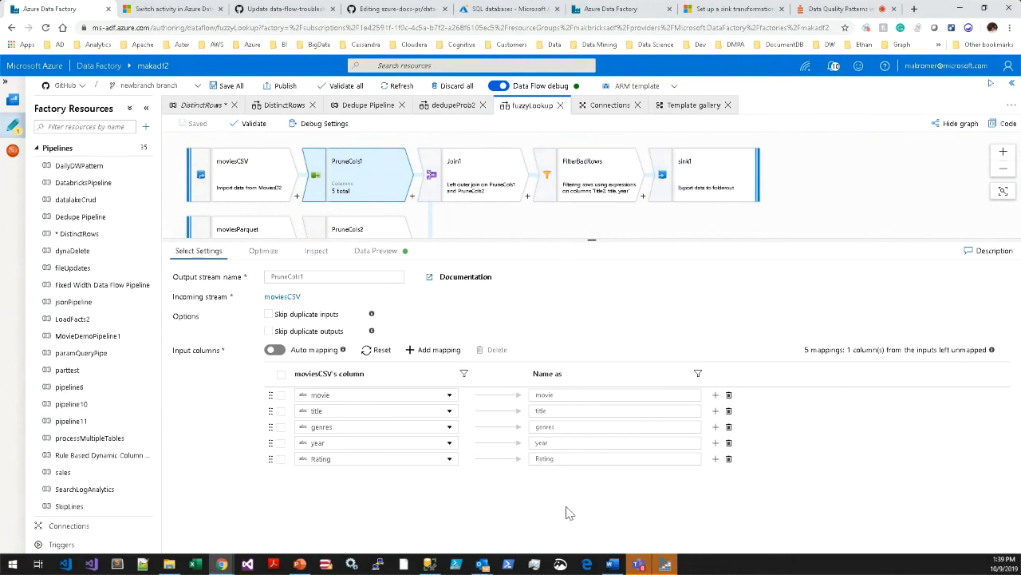
{"action": "left_click_drag", "start_coordinate": [516, 239], "coordinate": [479, 277]}
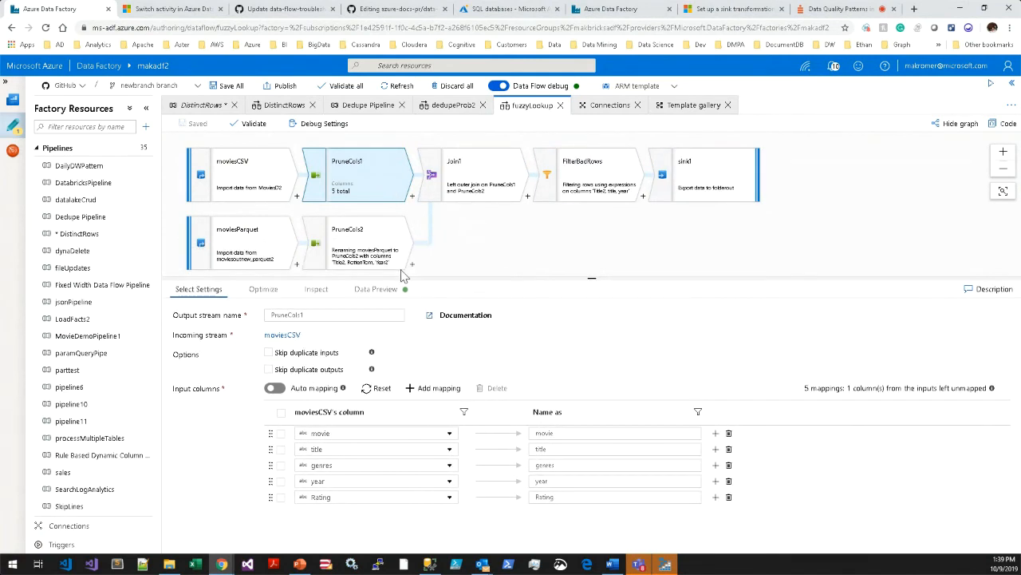
{"action": "left_click", "coordinate": [381, 267]}
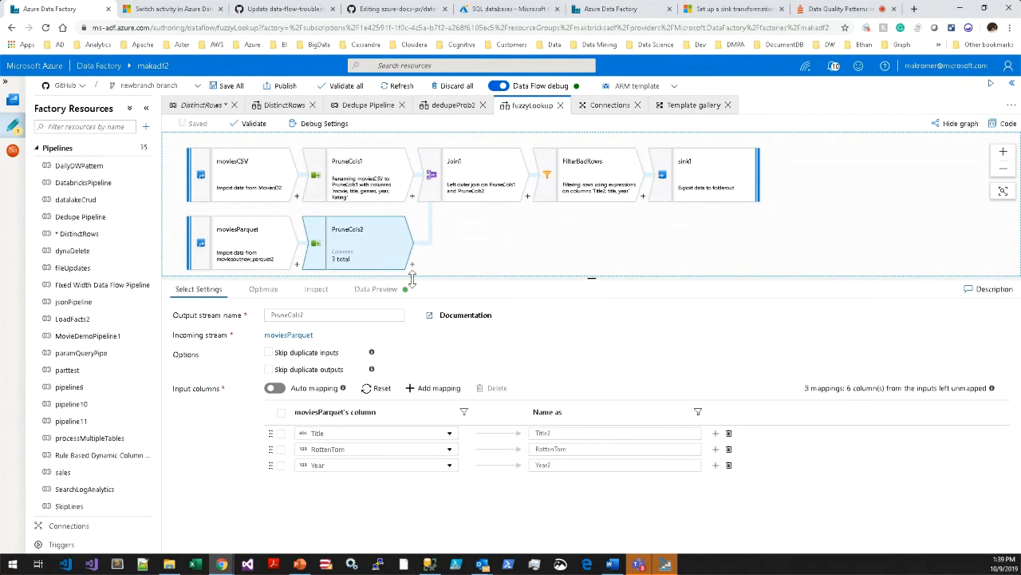
{"action": "left_click_drag", "start_coordinate": [412, 280], "coordinate": [413, 285]}
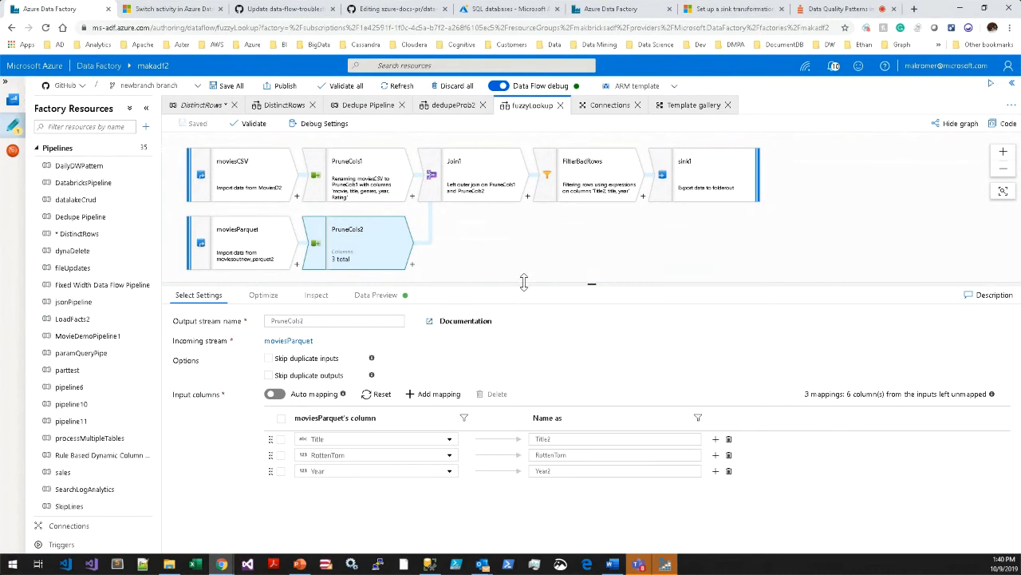
Inspect Join1's soundex(title) join condition in the expression builder and search the functions for soundex.
{"action": "left_click", "coordinate": [505, 193]}
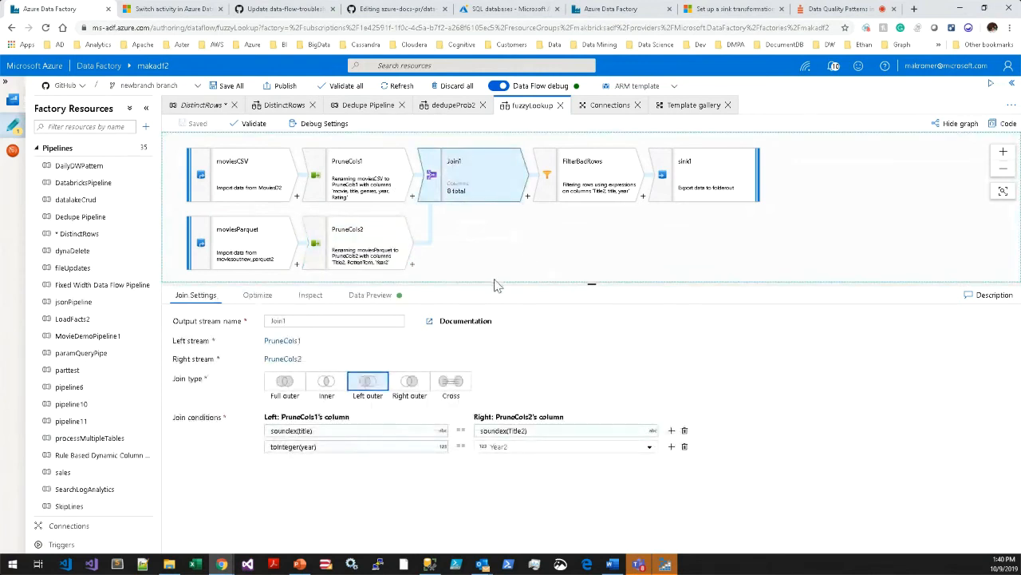
{"action": "scroll", "coordinate": [395, 386], "scroll_direction": "down", "scroll_amount": 1}
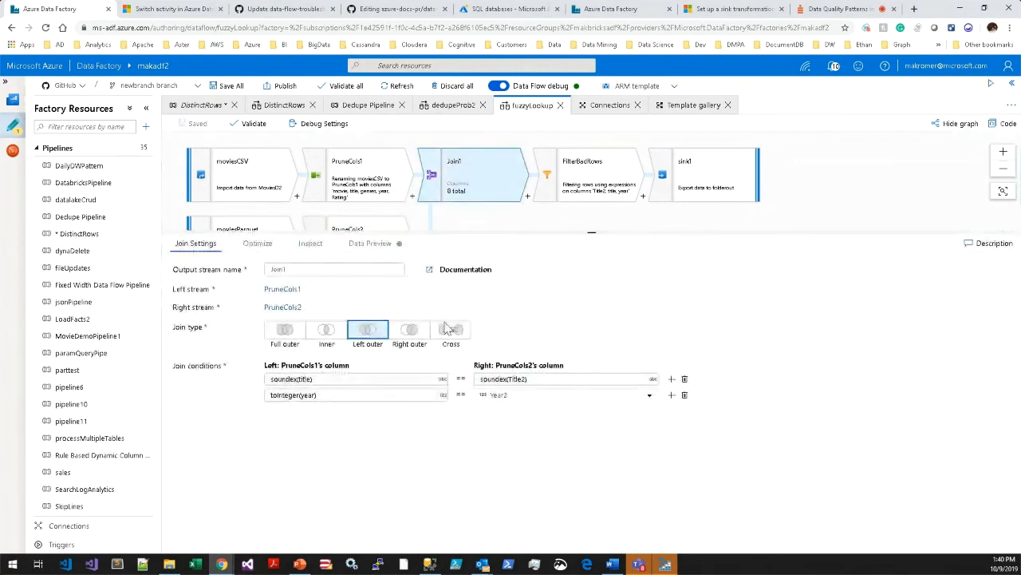
{"action": "left_click", "coordinate": [394, 382]}
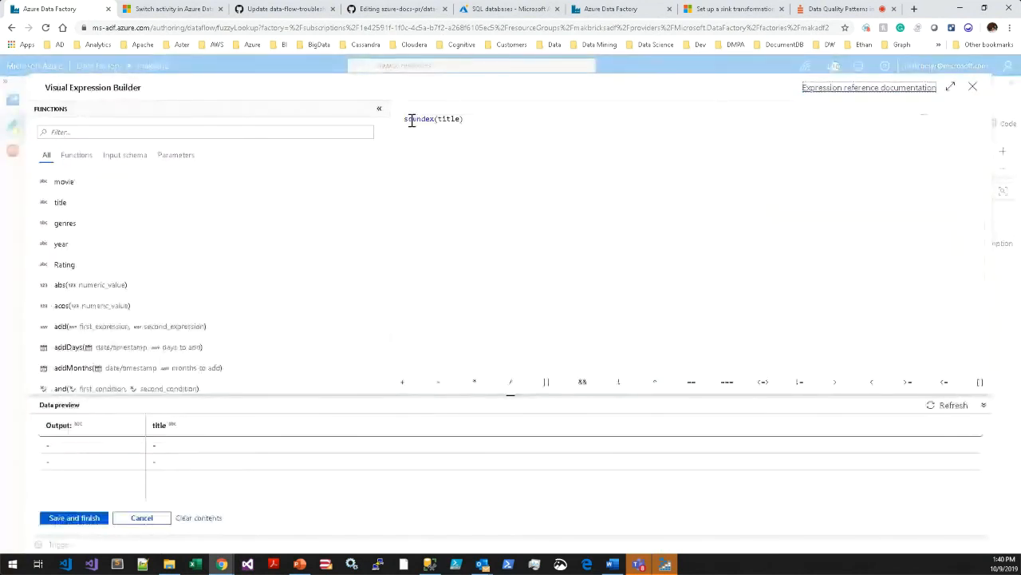
{"action": "double_click", "coordinate": [432, 119]}
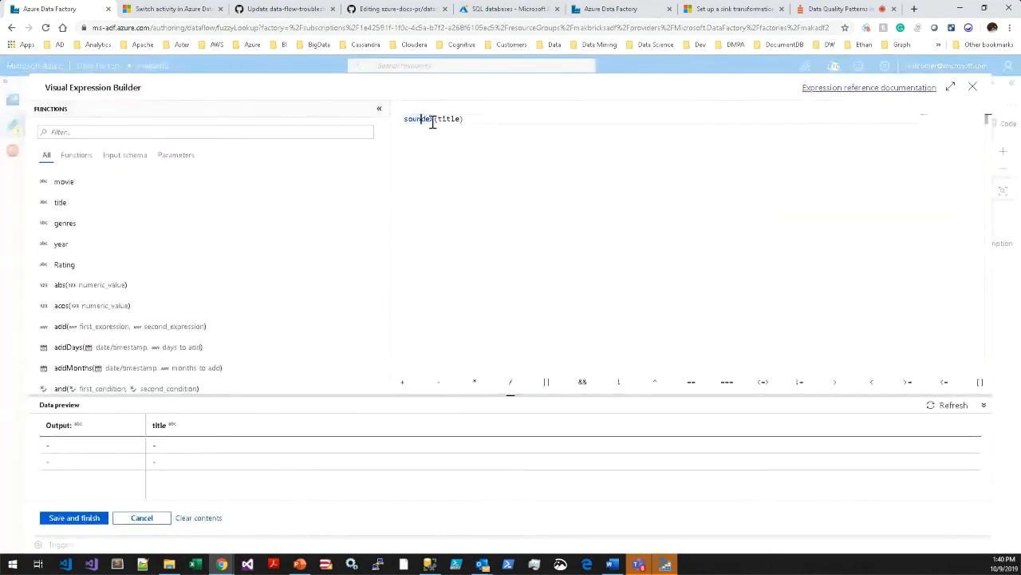
{"action": "left_click", "coordinate": [341, 134]}
{"action": "type", "text": "soundex"}
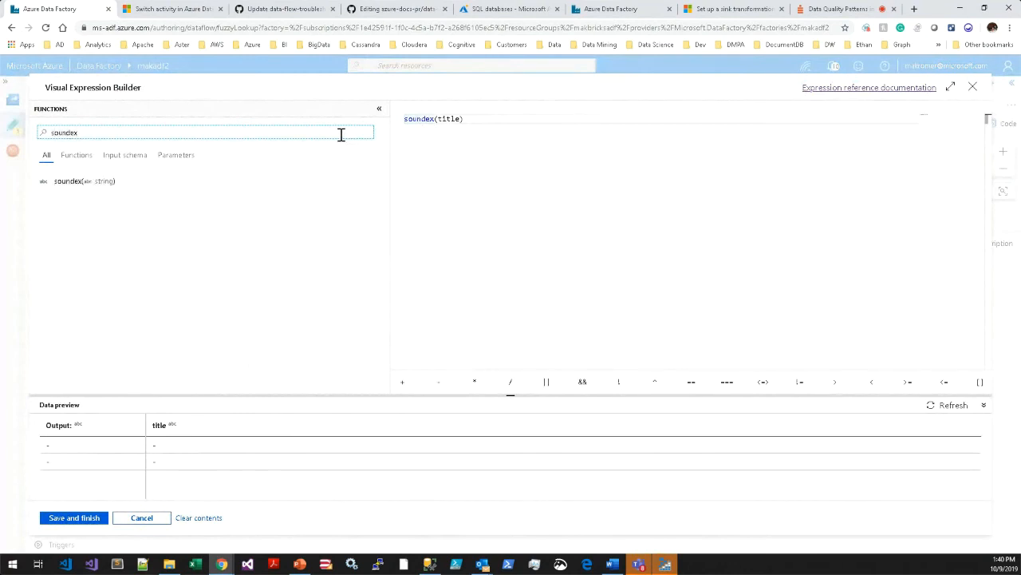
{"action": "key", "text": "ctrl+a"}
{"action": "mouse_move", "coordinate": [102, 186]}
Browse the expression reference documentation, return to the expression builder and close it without saving.
{"action": "left_click", "coordinate": [844, 89]}
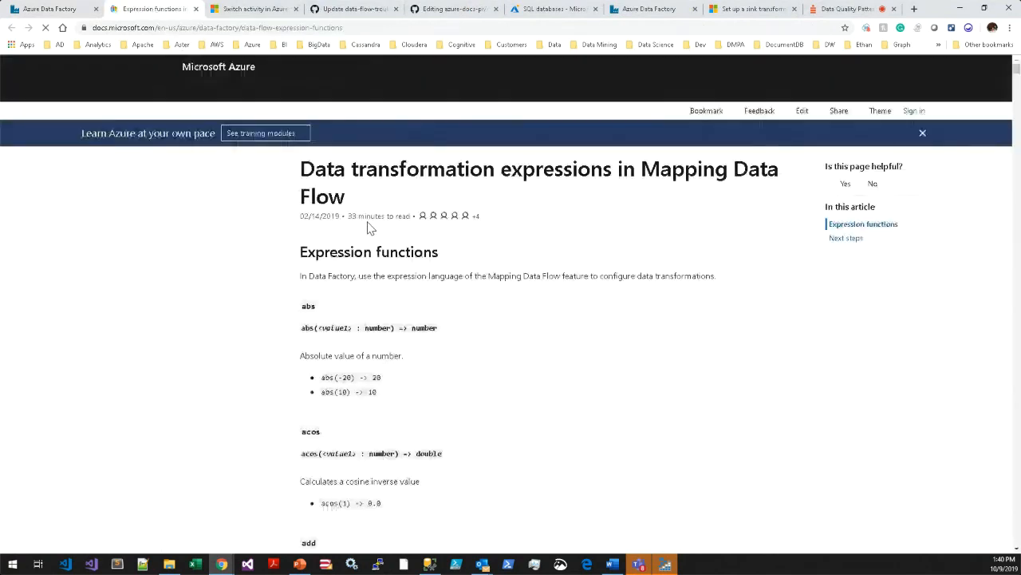
{"action": "scroll", "coordinate": [494, 302], "scroll_direction": "down", "scroll_amount": 10}
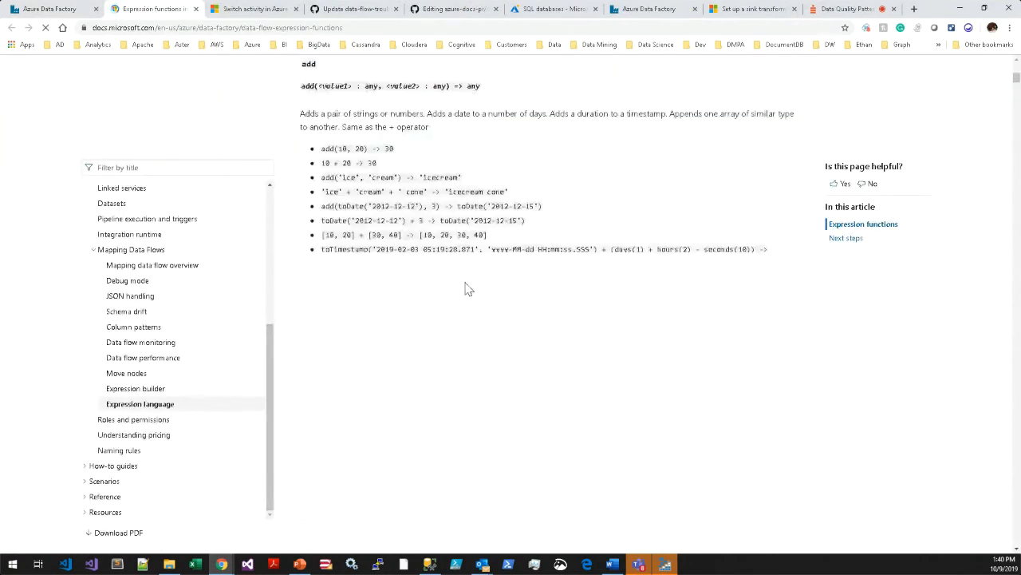
{"action": "scroll", "coordinate": [512, 306], "scroll_direction": "down", "scroll_amount": 15}
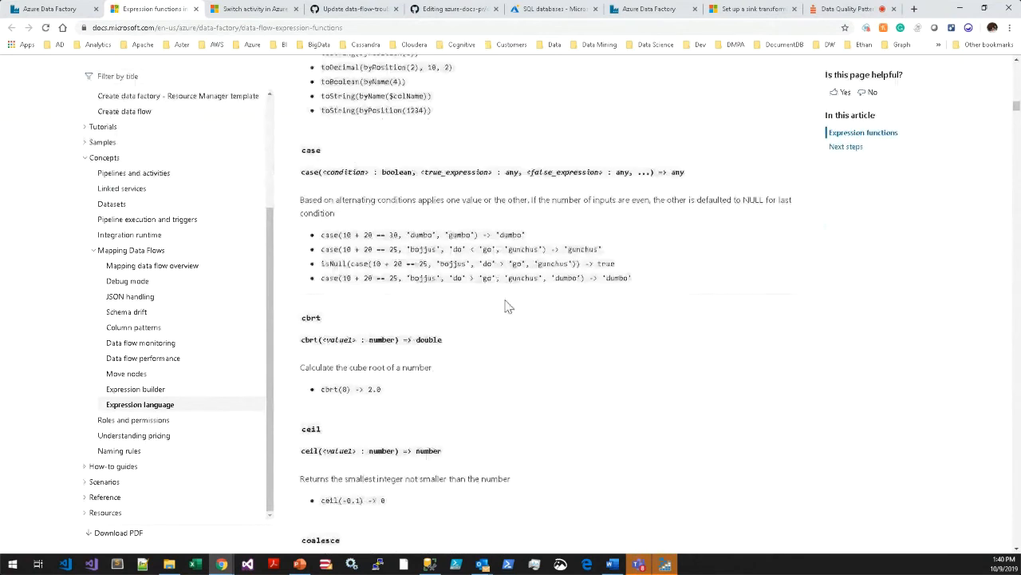
{"action": "left_click", "coordinate": [51, 11]}
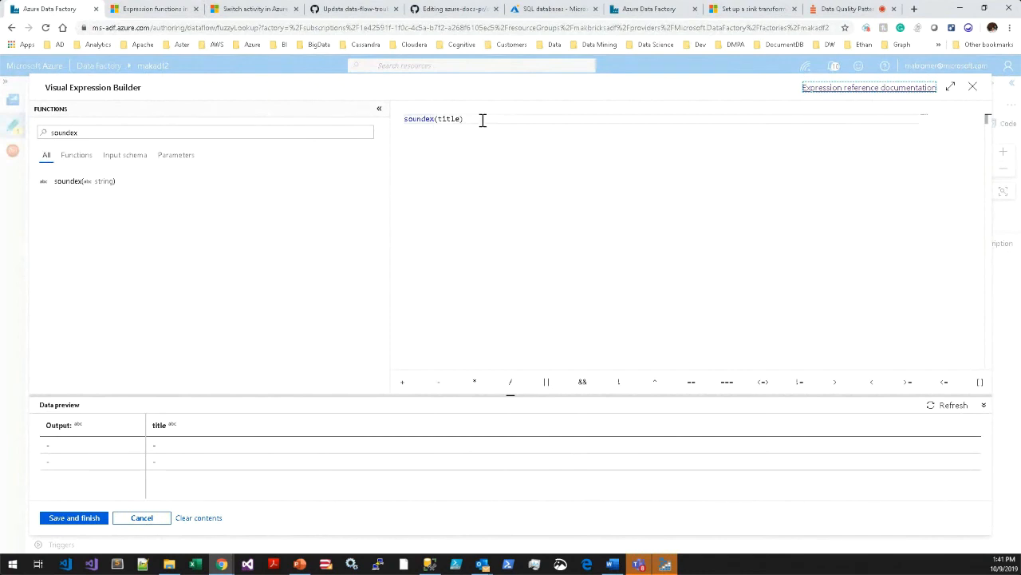
{"action": "left_click", "coordinate": [147, 520]}
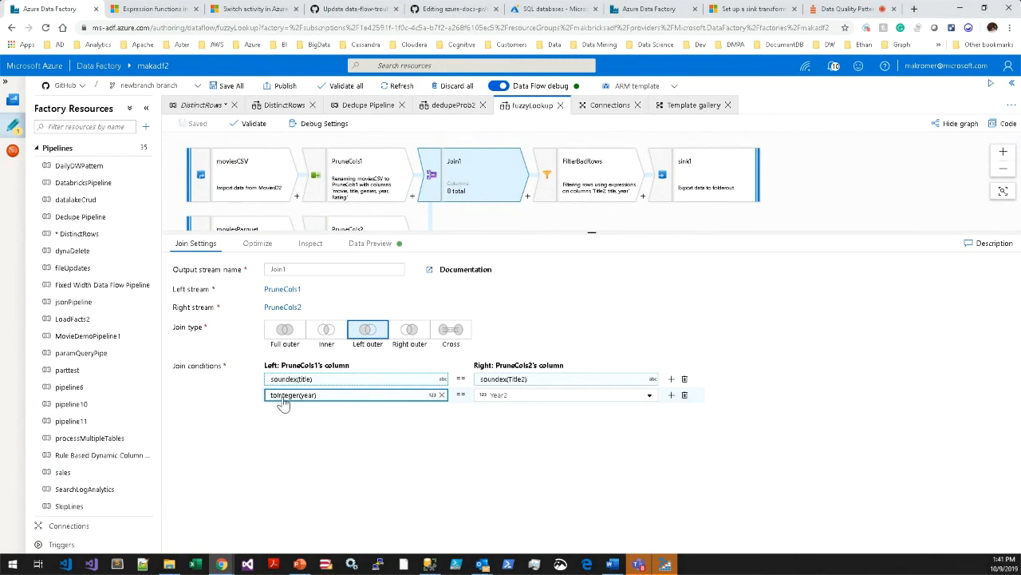
Check the moviesCSV column types against Join1's toInteger(year) join condition.
{"action": "left_click", "coordinate": [267, 199]}
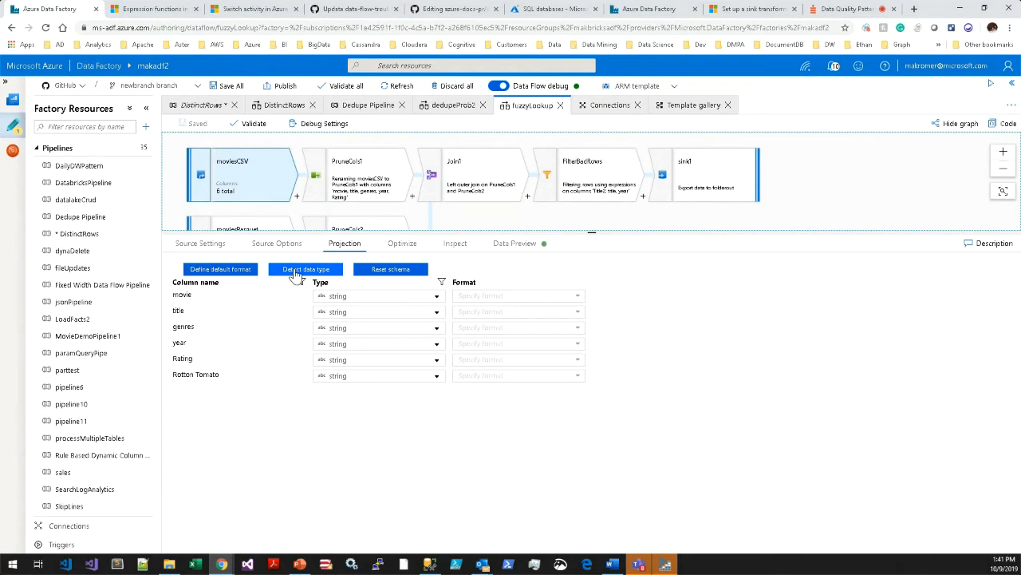
{"action": "left_click", "coordinate": [448, 186]}
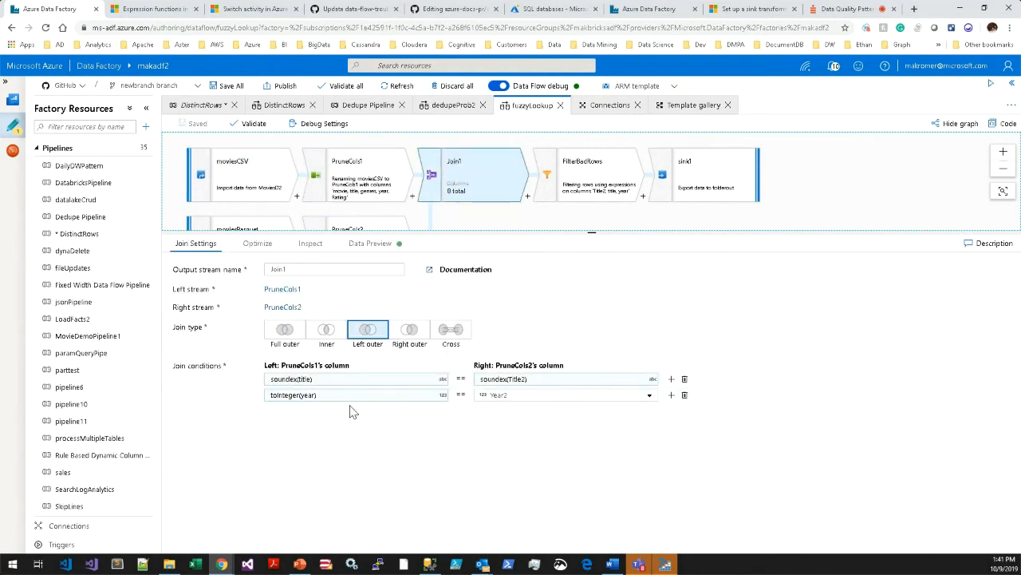
{"action": "left_click", "coordinate": [295, 399]}
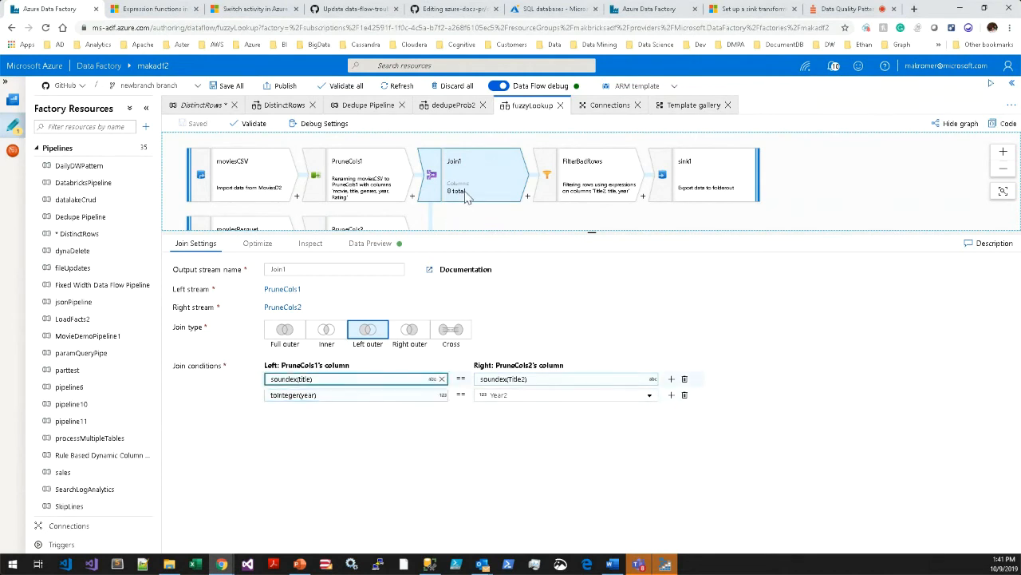
Inspect the FilterBadRows filter expression in the expression builder and close it without saving.
{"action": "left_click", "coordinate": [597, 187]}
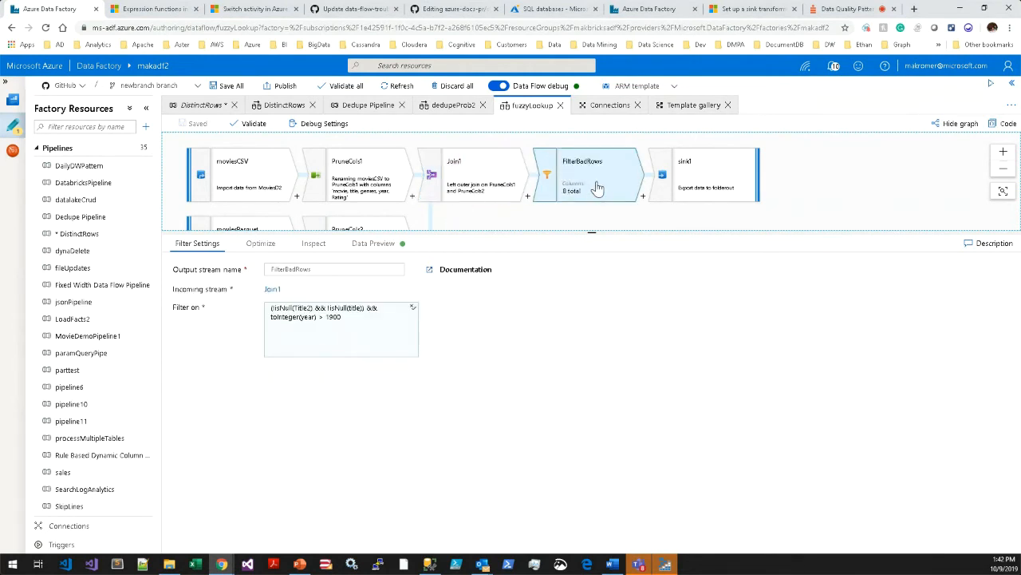
{"action": "left_click", "coordinate": [369, 345]}
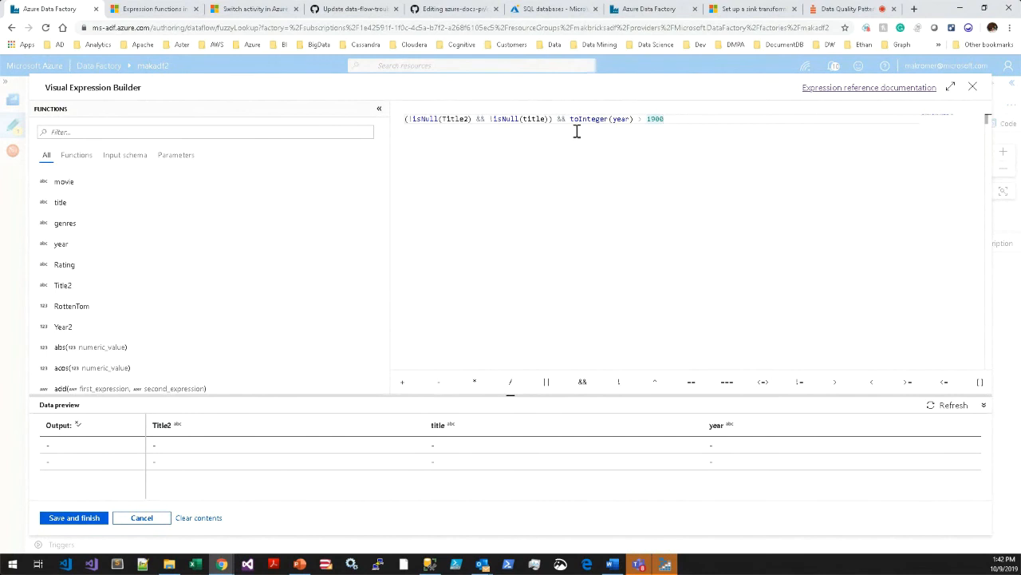
{"action": "left_click", "coordinate": [141, 517]}
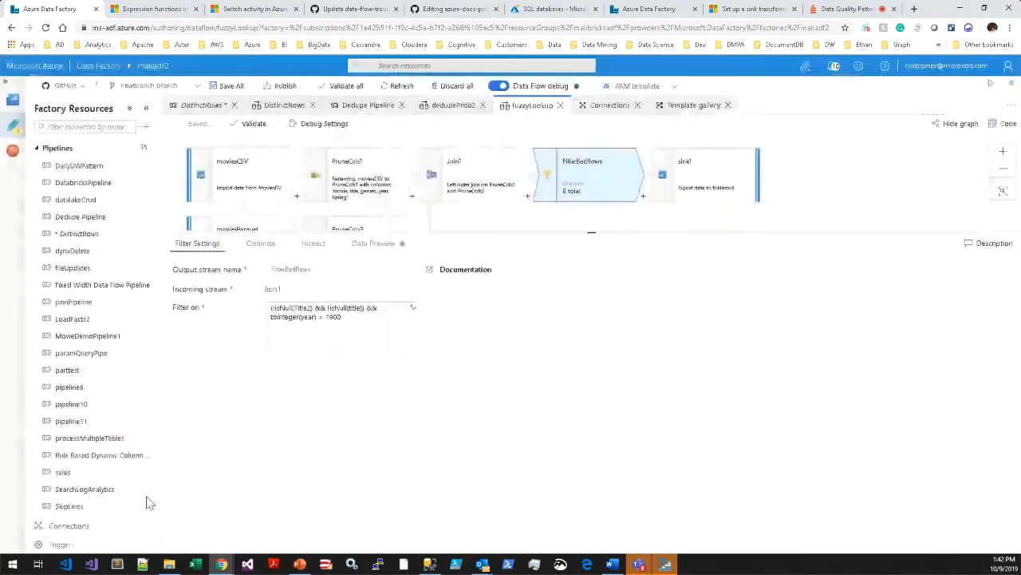
Set the moviesParquet source's row limit to 10000 in the data flow debug settings and save them.
{"action": "left_click", "coordinate": [227, 198]}
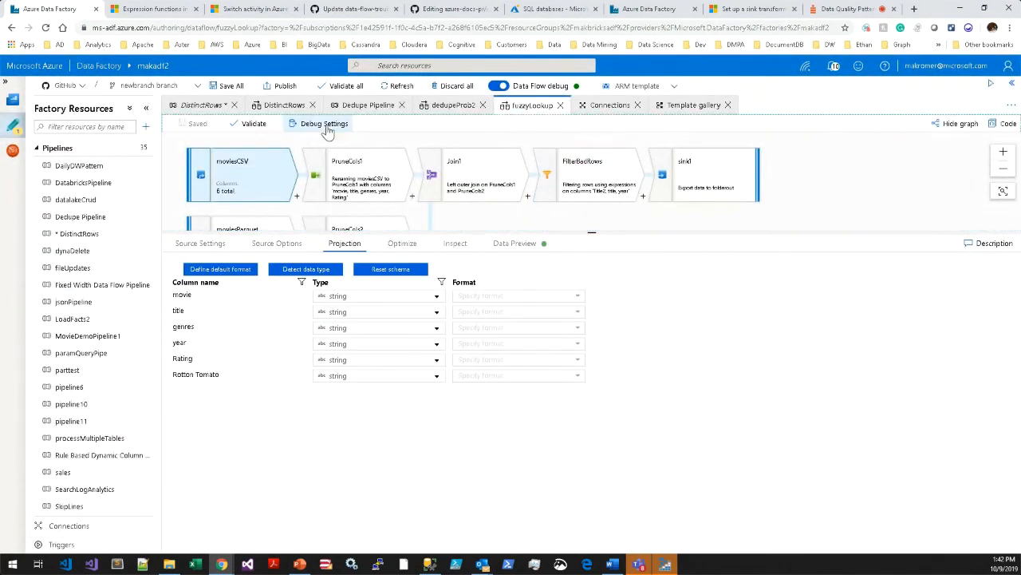
{"action": "left_click", "coordinate": [325, 128]}
{"action": "left_click", "coordinate": [773, 302]}
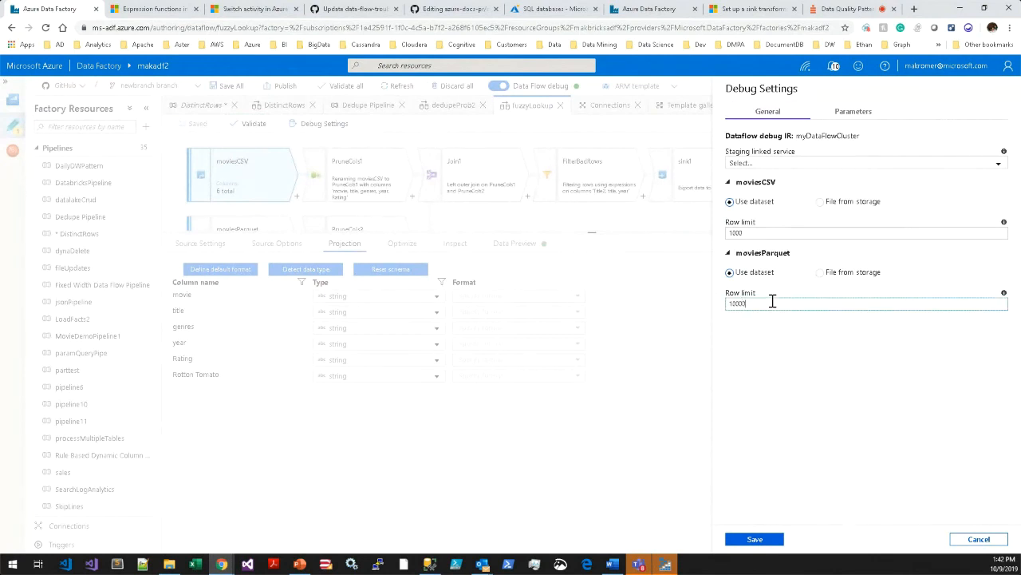
{"action": "type", "text": "00"}
{"action": "left_click", "coordinate": [755, 539]}
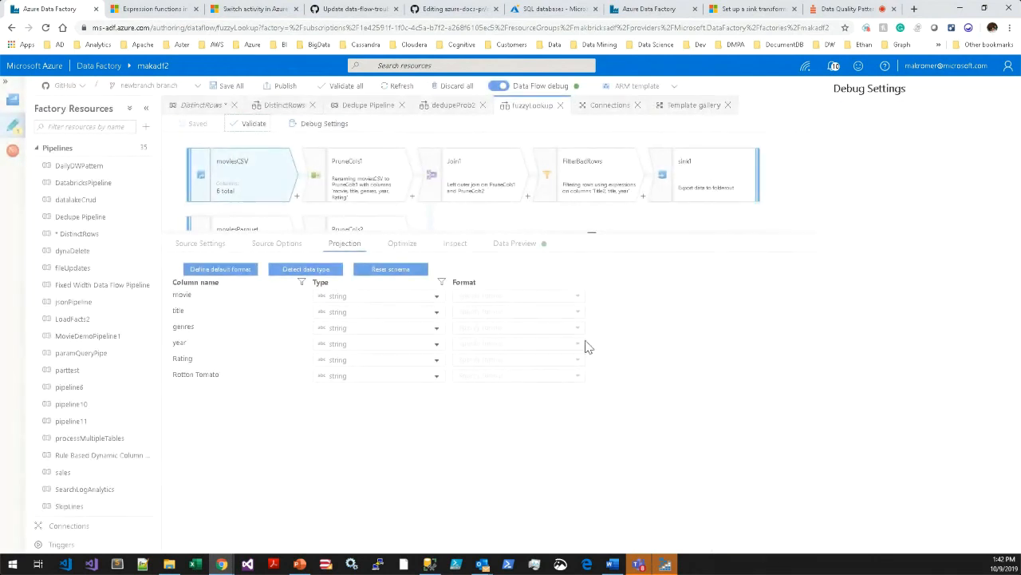
Fetch a fresh data preview for the moviesCSV source and enlarge the preview area.
{"action": "left_click", "coordinate": [515, 245]}
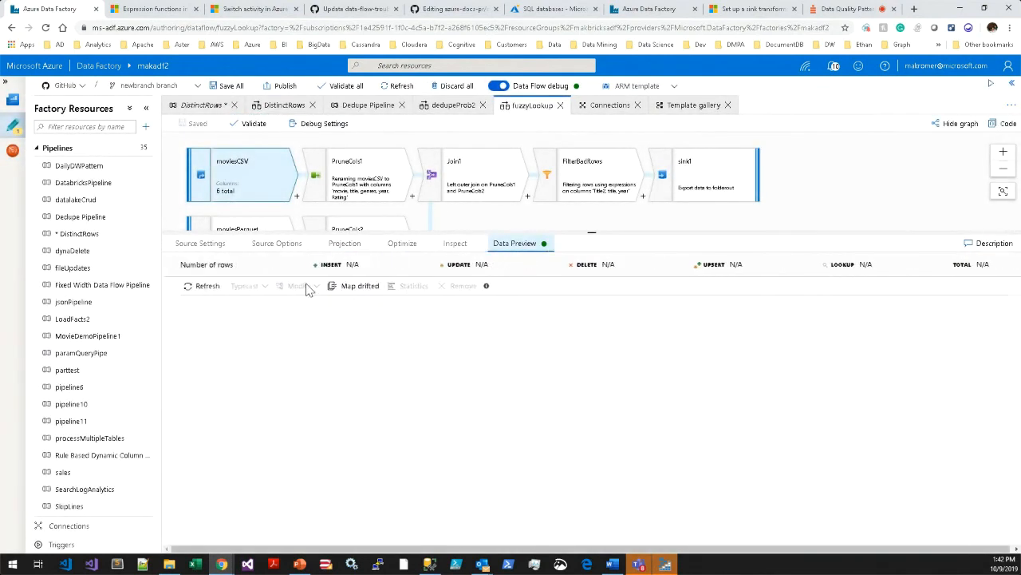
{"action": "left_click", "coordinate": [205, 289]}
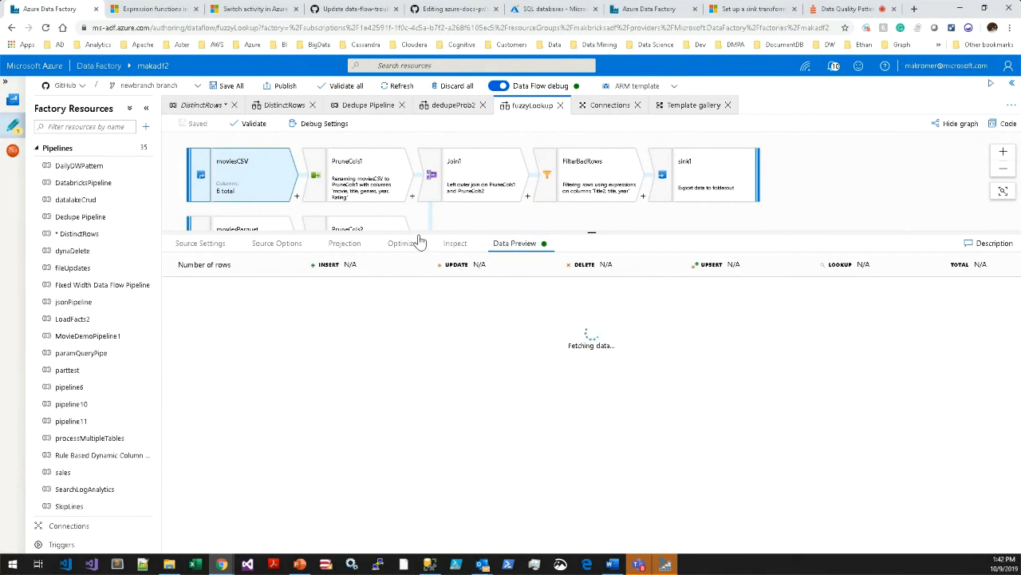
{"action": "left_click_drag", "start_coordinate": [418, 230], "coordinate": [419, 213]}
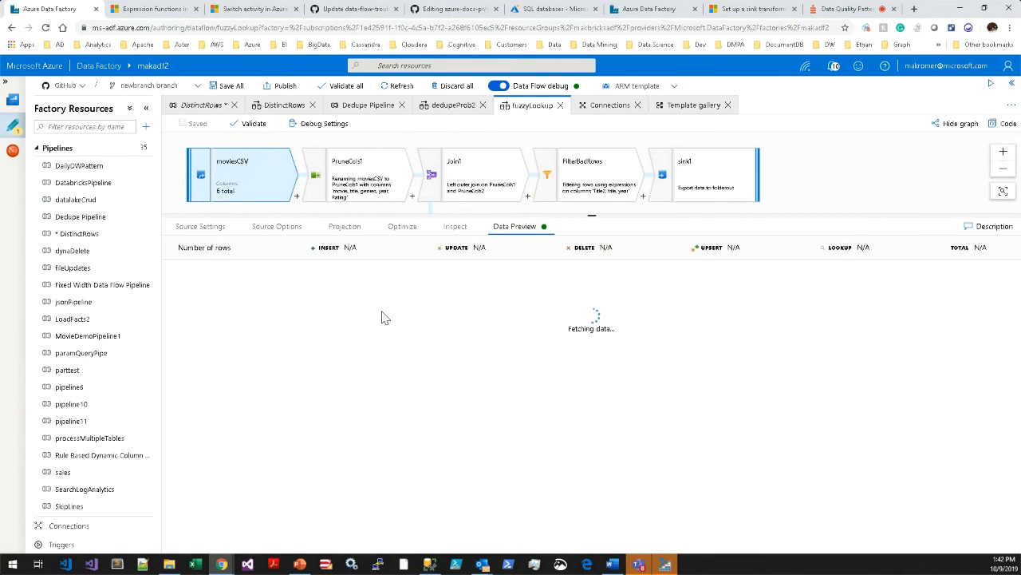
Examine the null checks on Title2 and title and the year condition in FilterBadRows' expression builder, and close it without saving.
{"action": "left_click", "coordinate": [566, 190]}
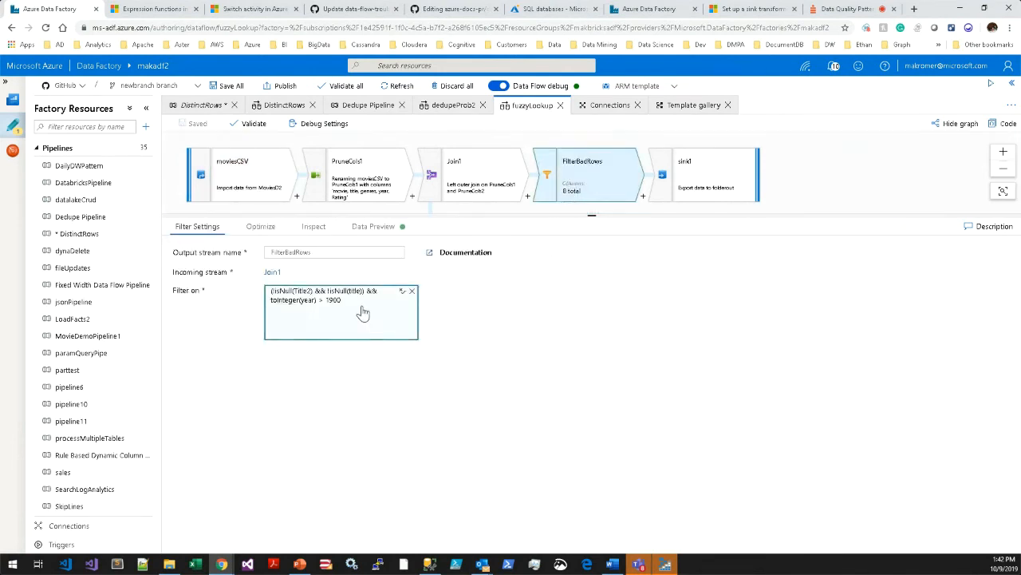
{"action": "left_click", "coordinate": [403, 289]}
{"action": "left_click", "coordinate": [466, 117]}
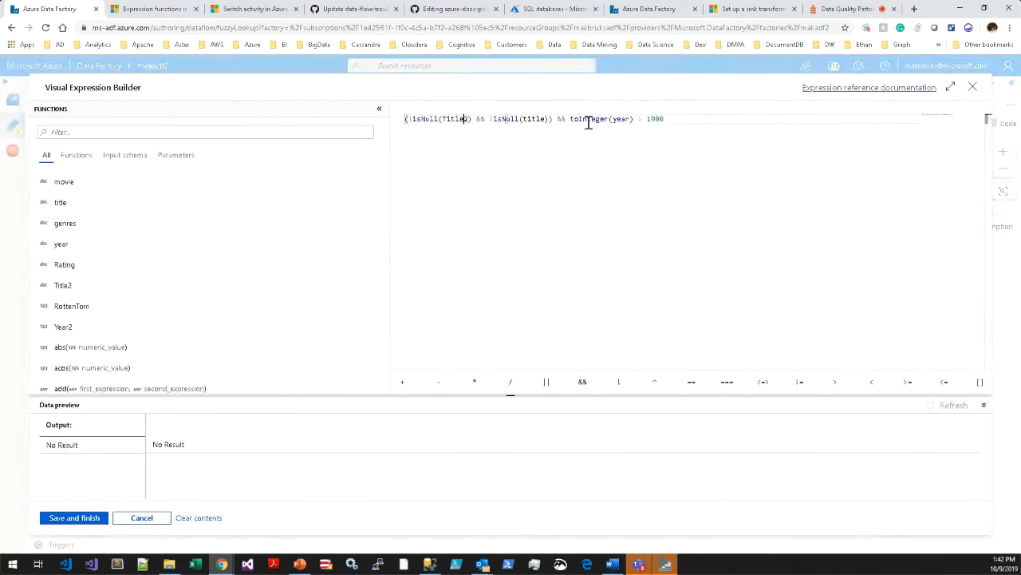
{"action": "key", "text": "Right"}
{"action": "key", "text": "Right"}
{"action": "key", "text": "Right"}
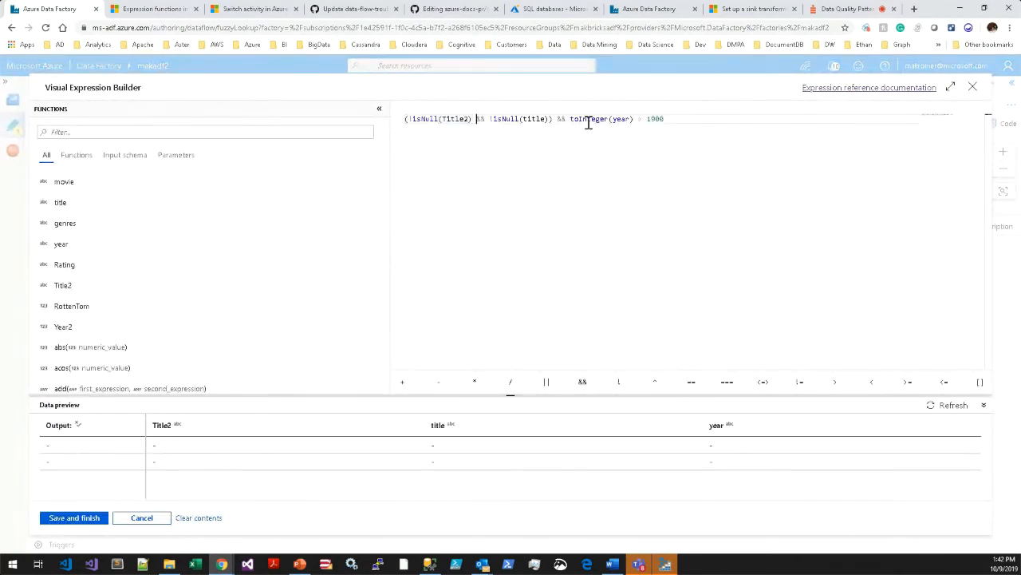
{"action": "key", "text": "Right"}
{"action": "key", "text": "Right"}
{"action": "key", "text": "Right"}
{"action": "key", "text": "Right"}
{"action": "key", "text": "Right"}
{"action": "key", "text": "Right"}
{"action": "left_click", "coordinate": [588, 121]}
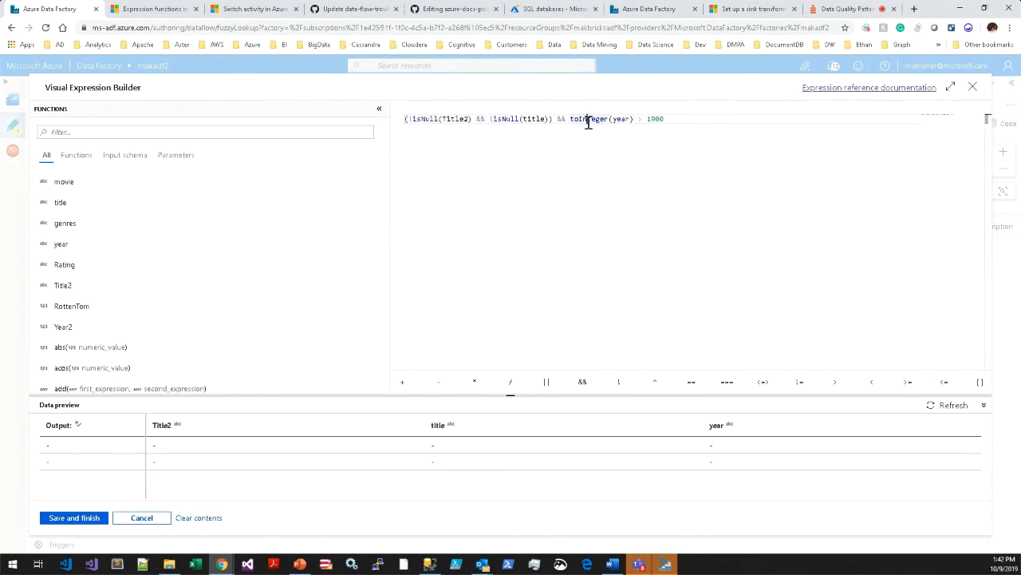
{"action": "double_click", "coordinate": [675, 119]}
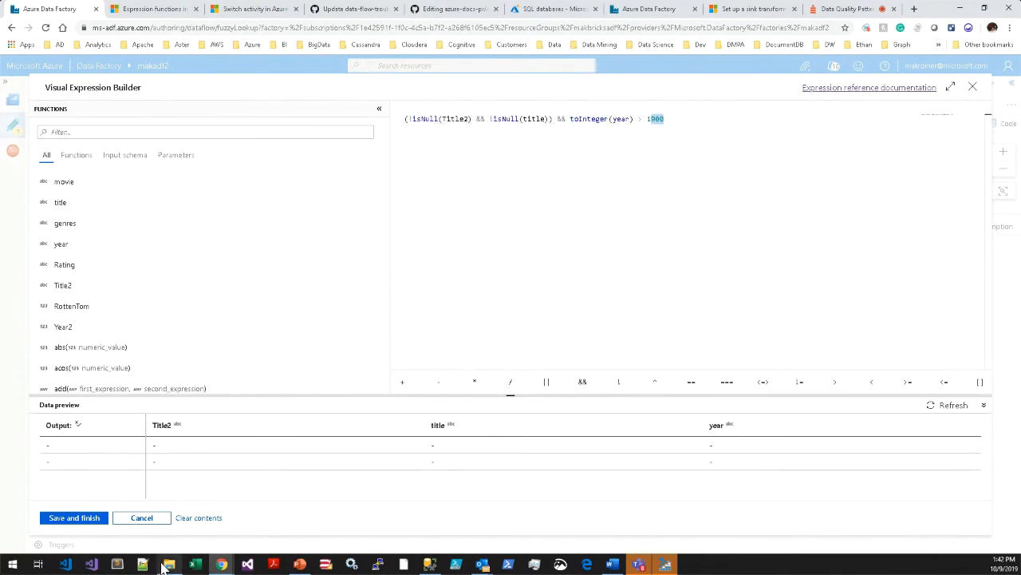
{"action": "left_click", "coordinate": [143, 521]}
Review the moviesCSV preview rows and fetch the data preview of sink1.
{"action": "left_click", "coordinate": [262, 195]}
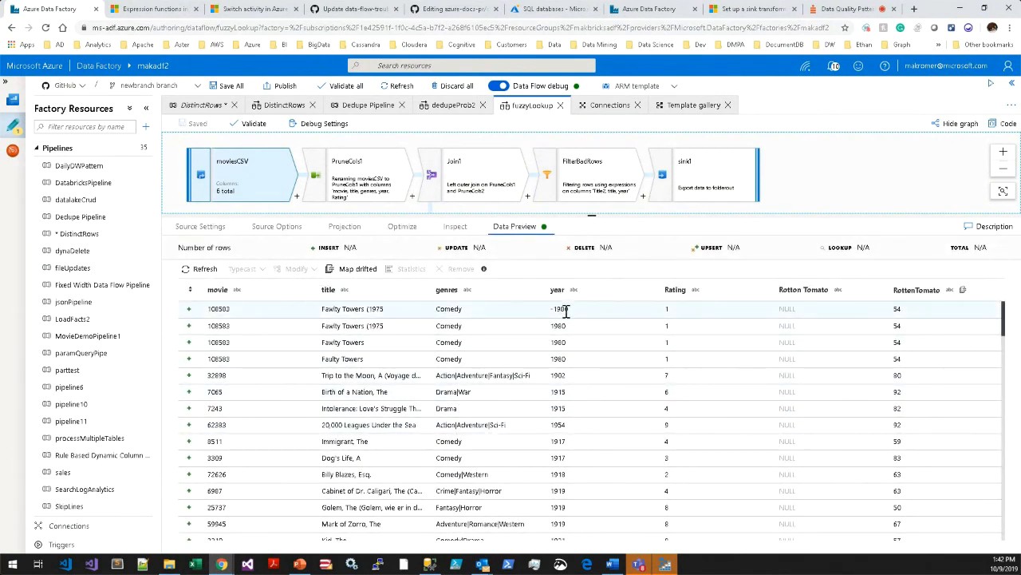
{"action": "left_click", "coordinate": [682, 180]}
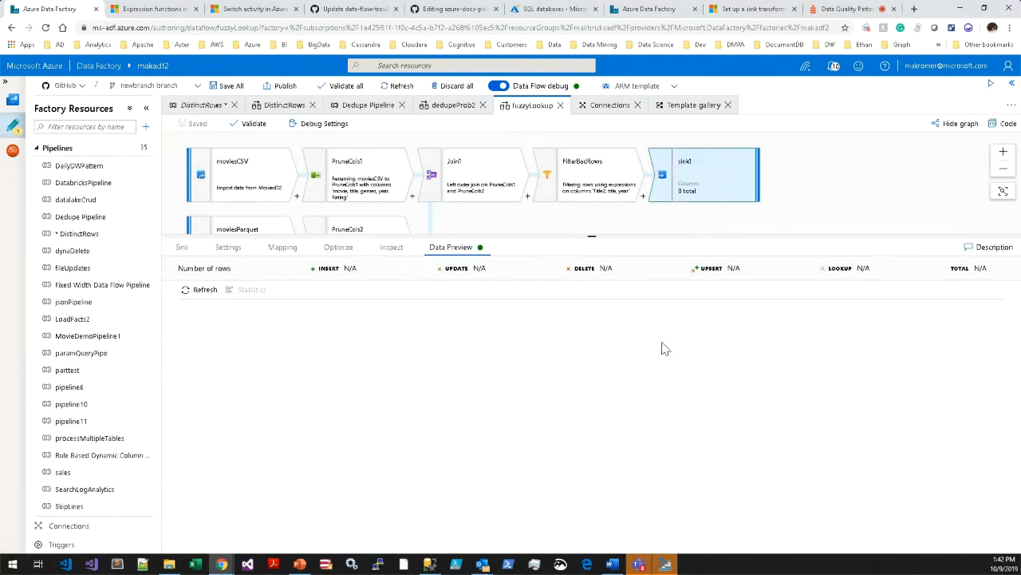
{"action": "left_click", "coordinate": [205, 294]}
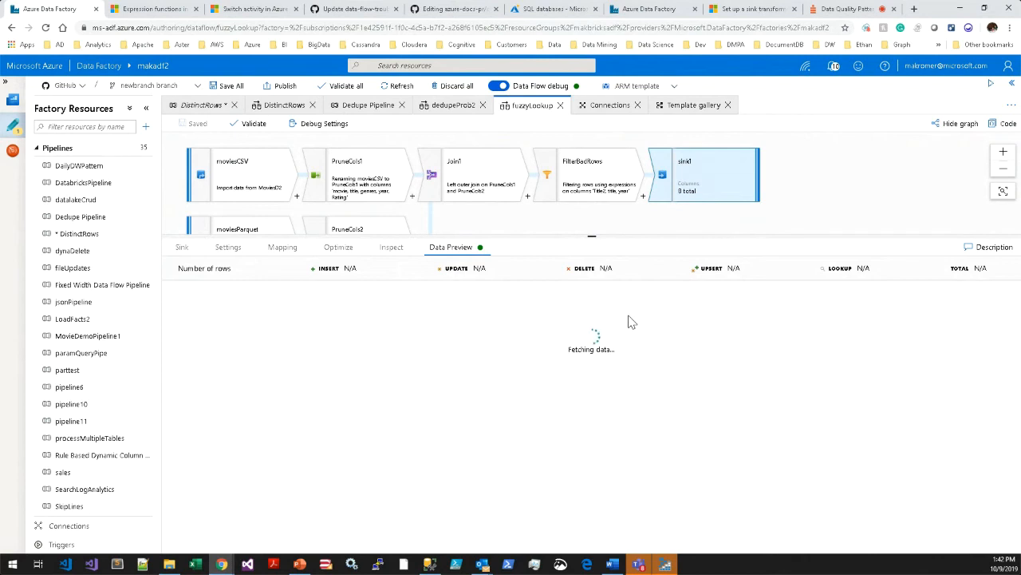
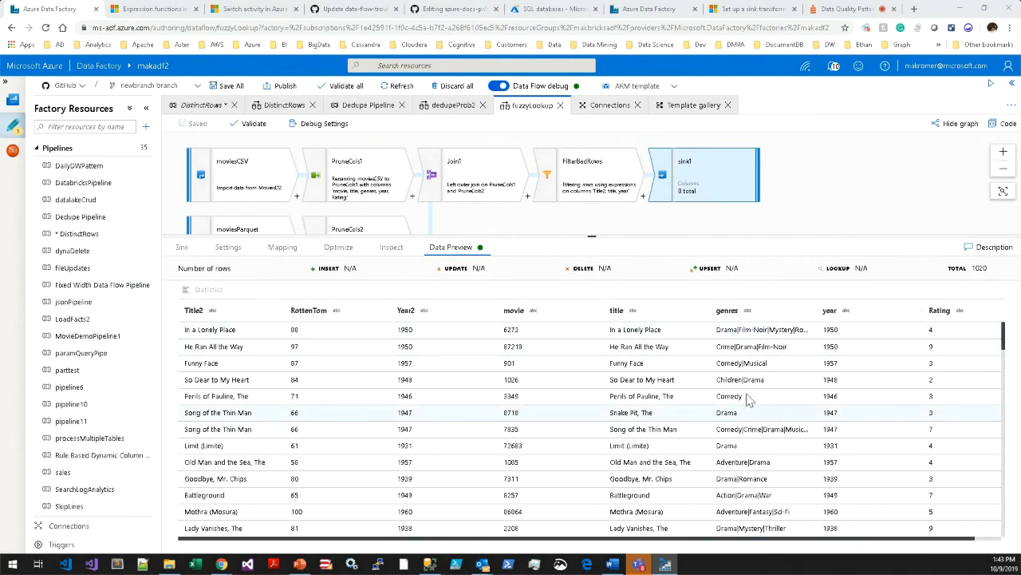
Return to the DistinctRows pipeline and open the execution details of its DistinctRows data flow run.
{"action": "left_click_drag", "start_coordinate": [704, 236], "coordinate": [706, 286]}
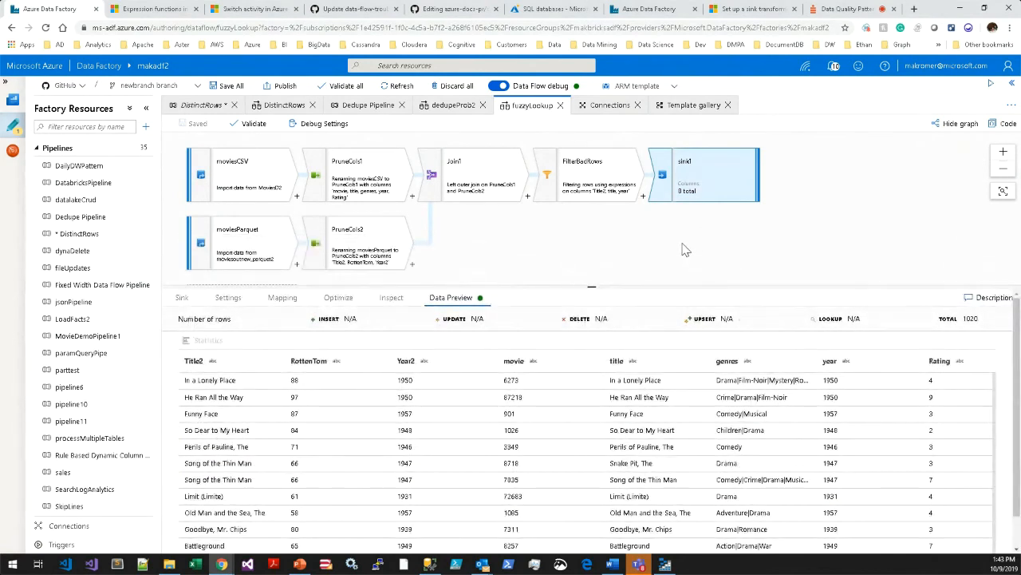
{"action": "left_click", "coordinate": [632, 257]}
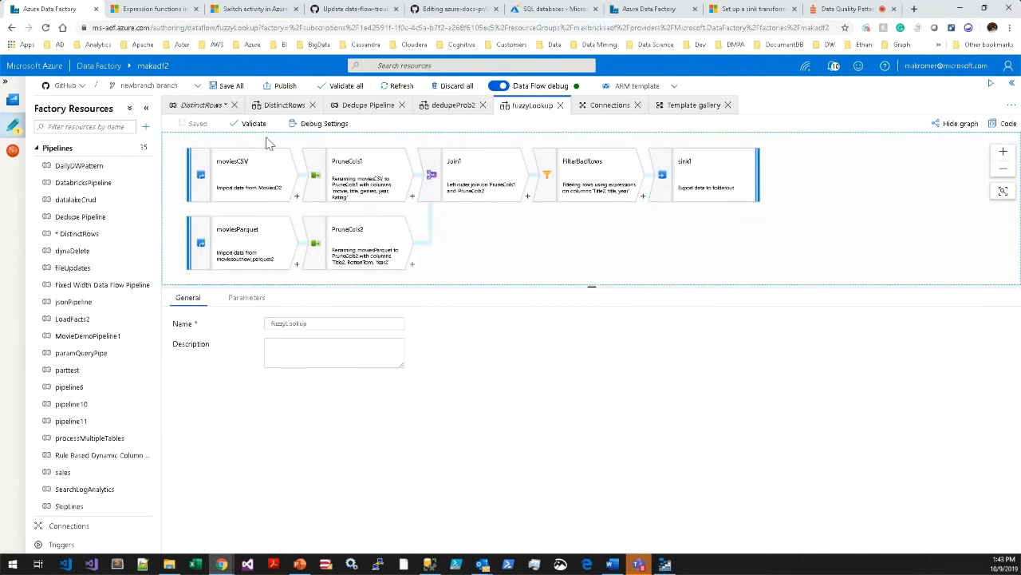
{"action": "left_click", "coordinate": [202, 106]}
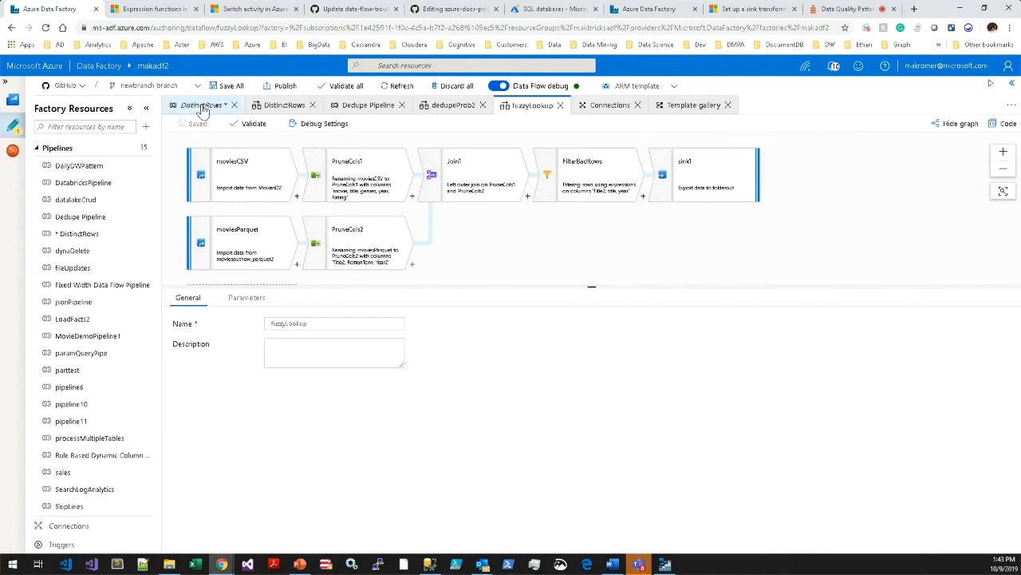
{"action": "left_click", "coordinate": [596, 271]}
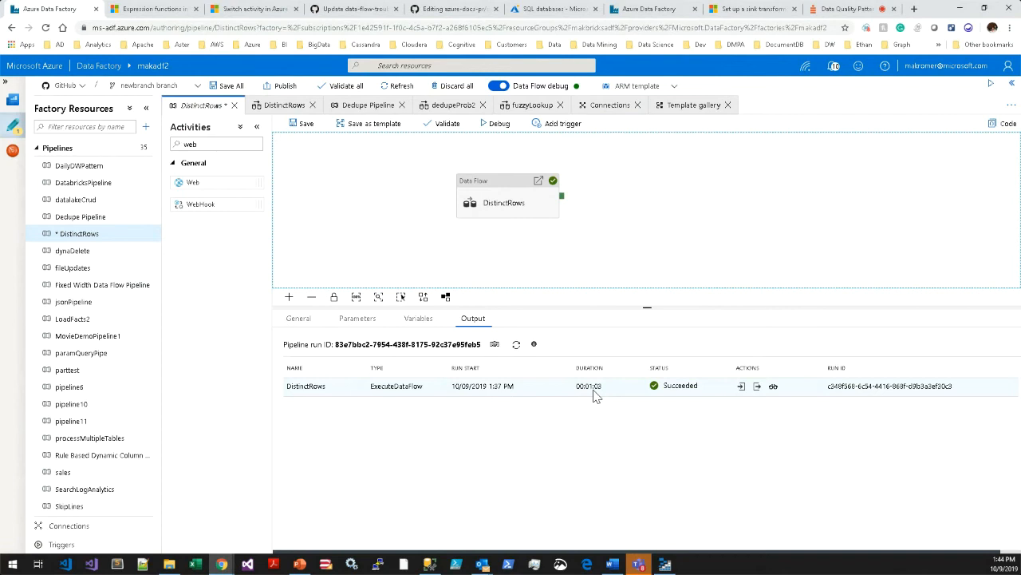
{"action": "left_click", "coordinate": [774, 387]}
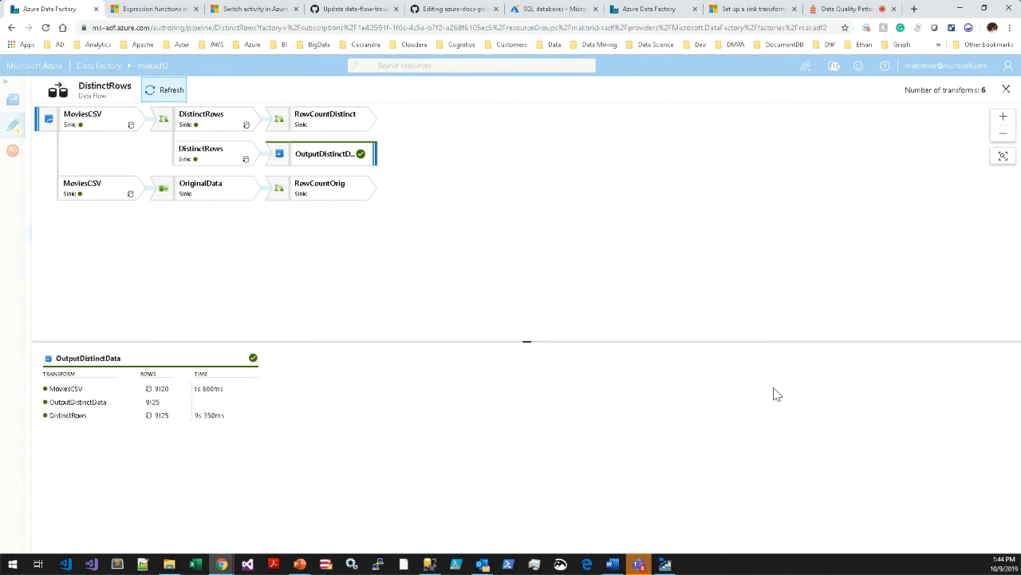
{"action": "left_click", "coordinate": [334, 237]}
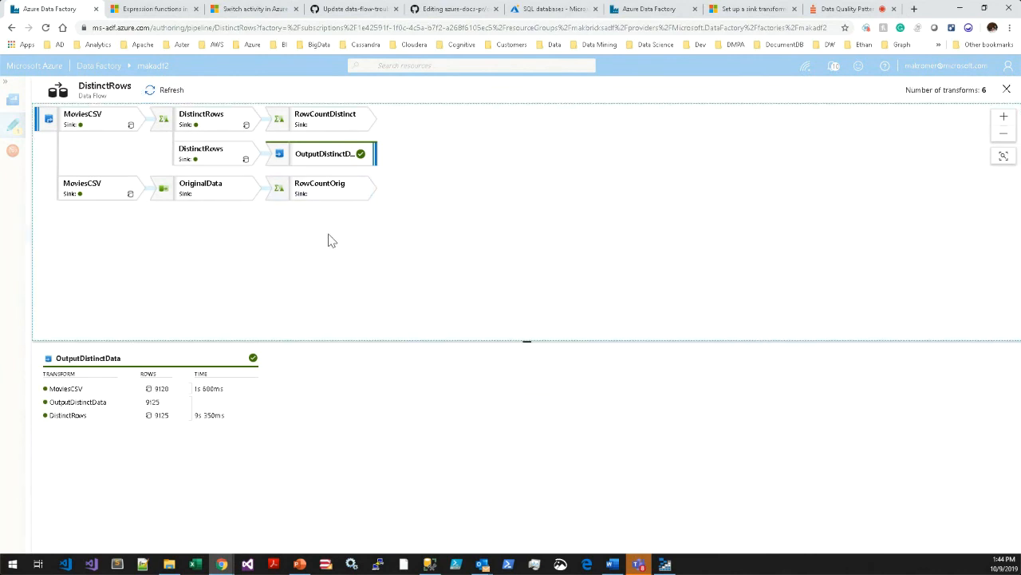
Examine OutputDistinctData's stream information and the source lineage of Rating, movie, year and RottenTomato, and close the run details.
{"action": "left_click", "coordinate": [324, 161]}
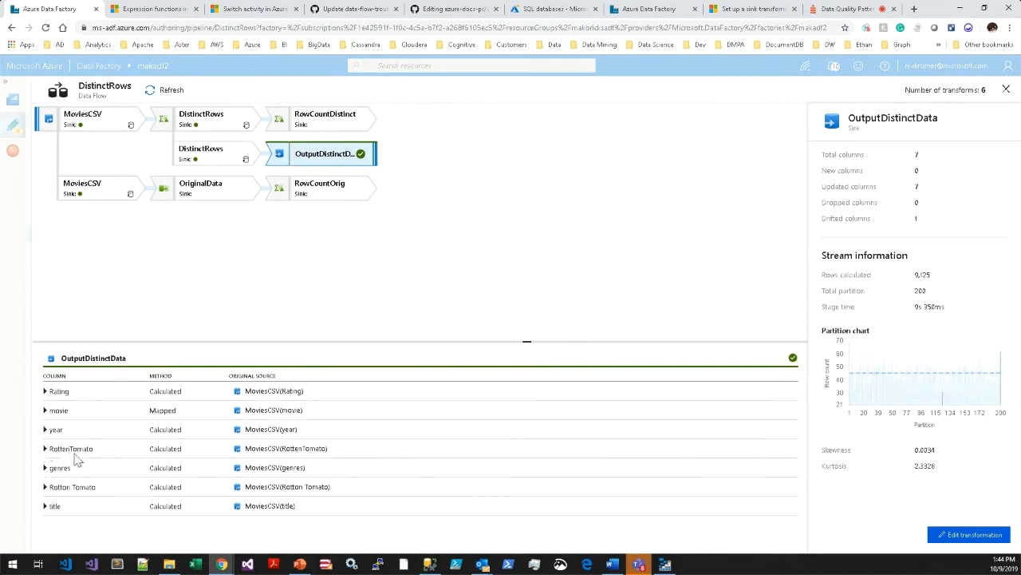
{"action": "left_click", "coordinate": [45, 448]}
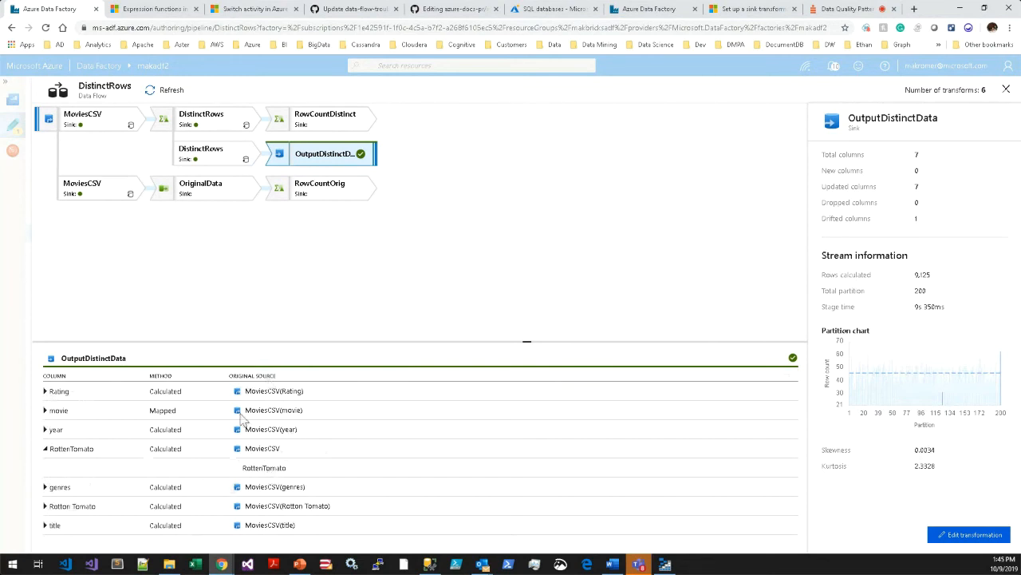
{"action": "left_click", "coordinate": [46, 410]}
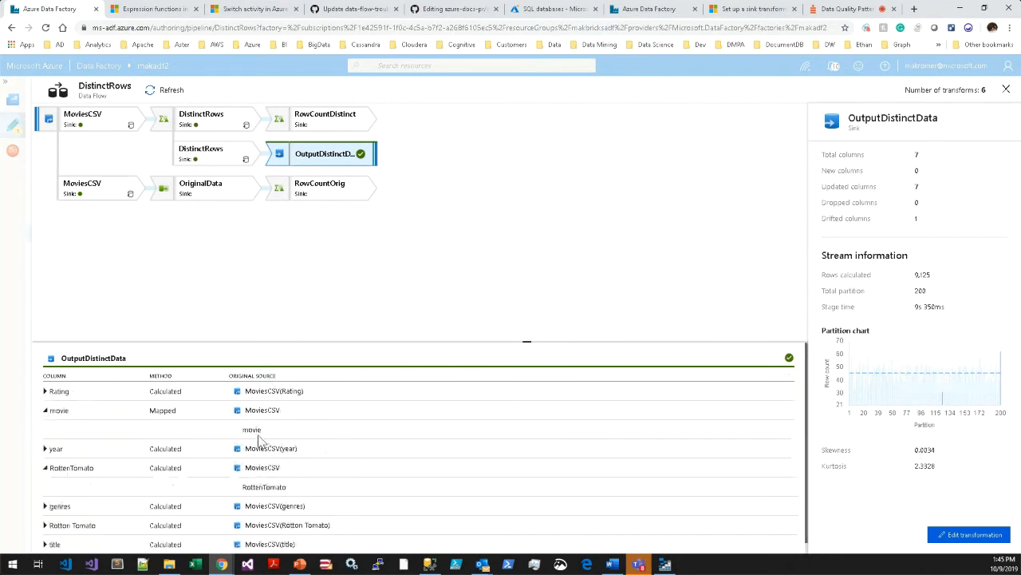
{"action": "left_click", "coordinate": [45, 391]}
{"action": "left_click", "coordinate": [45, 468]}
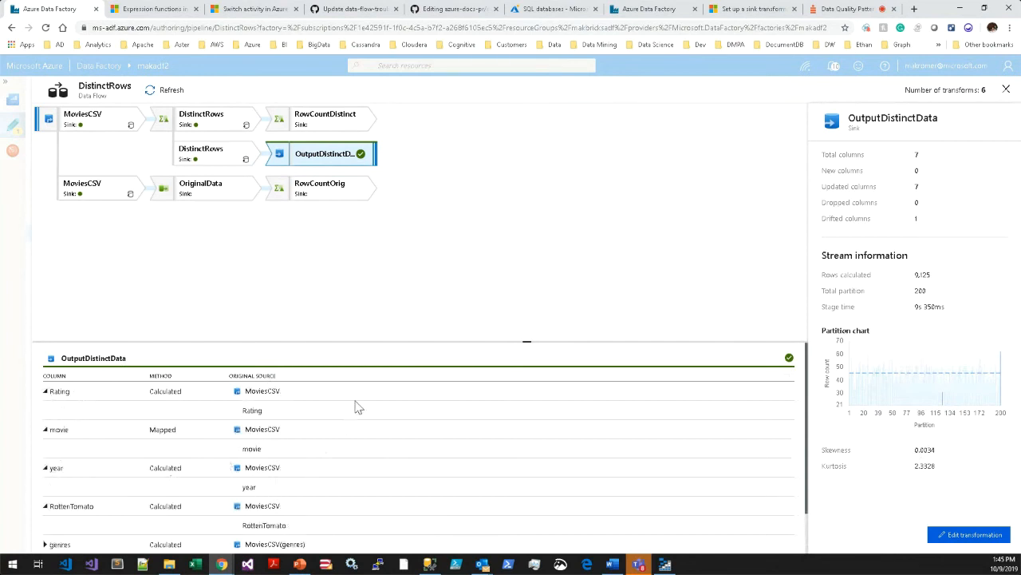
{"action": "left_click", "coordinate": [402, 207]}
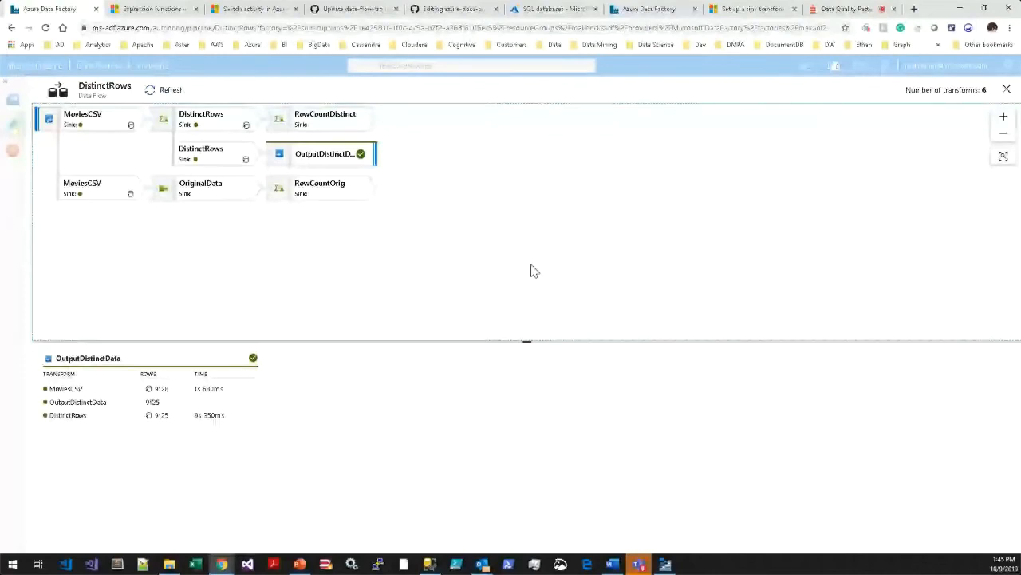
{"action": "left_click", "coordinate": [1007, 90]}
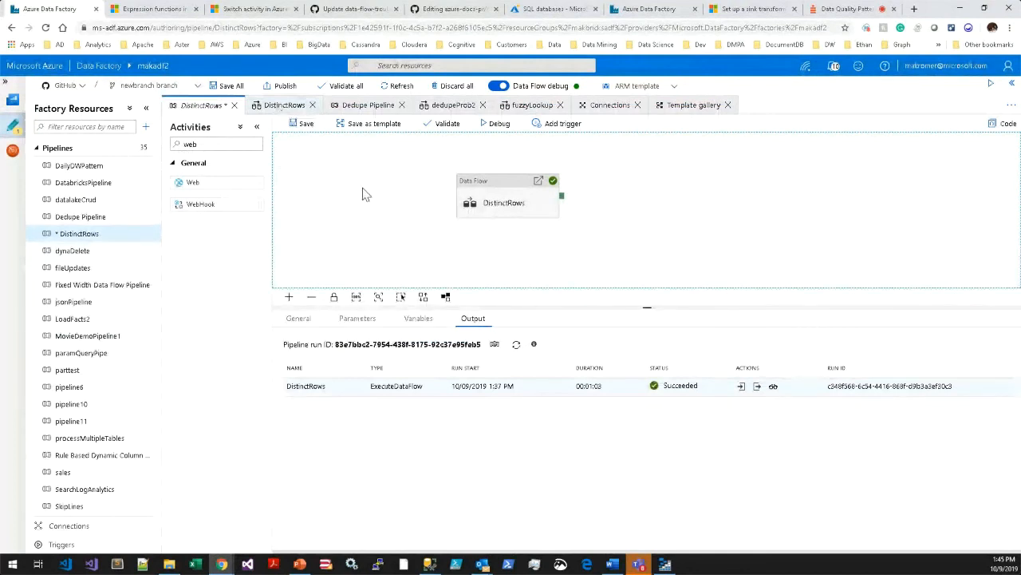
Open the dedupeProb2 data flow and show the source settings of its sourceName source.
{"action": "left_click", "coordinate": [443, 104]}
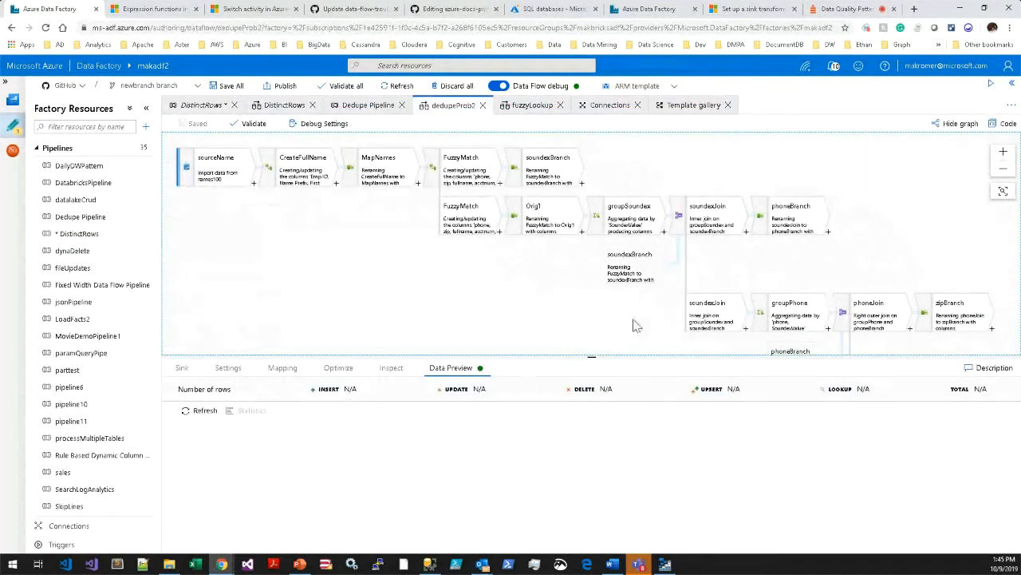
{"action": "left_click_drag", "start_coordinate": [631, 356], "coordinate": [625, 388]}
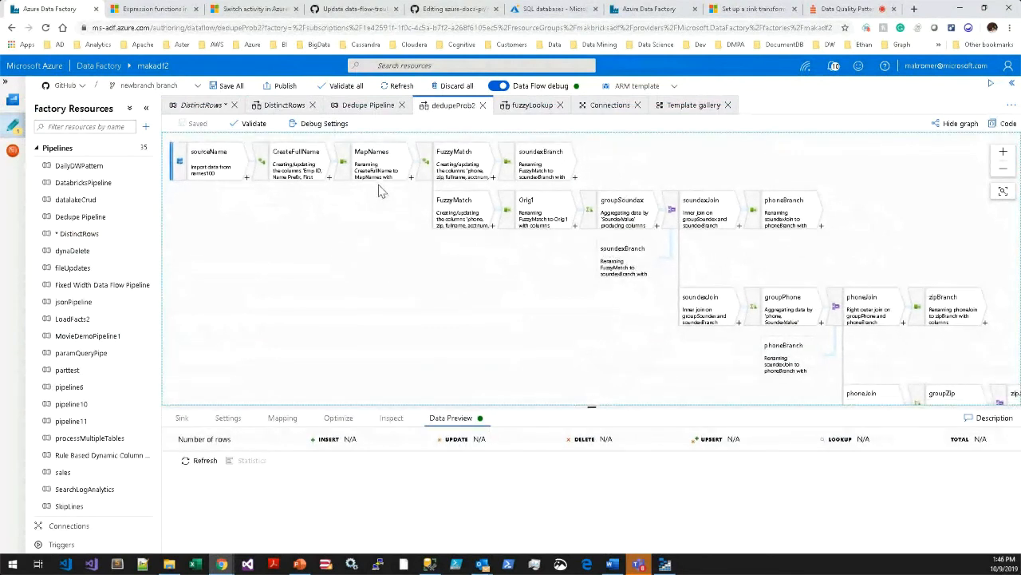
{"action": "left_click", "coordinate": [456, 166]}
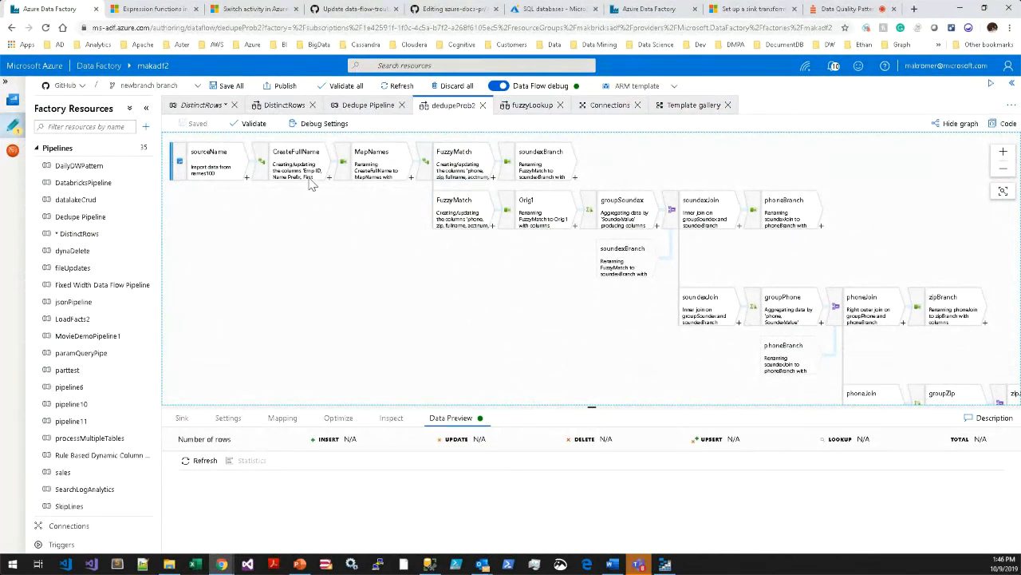
{"action": "left_click", "coordinate": [206, 164]}
{"action": "left_click_drag", "start_coordinate": [335, 409], "coordinate": [228, 310]}
{"action": "left_click", "coordinate": [199, 321]}
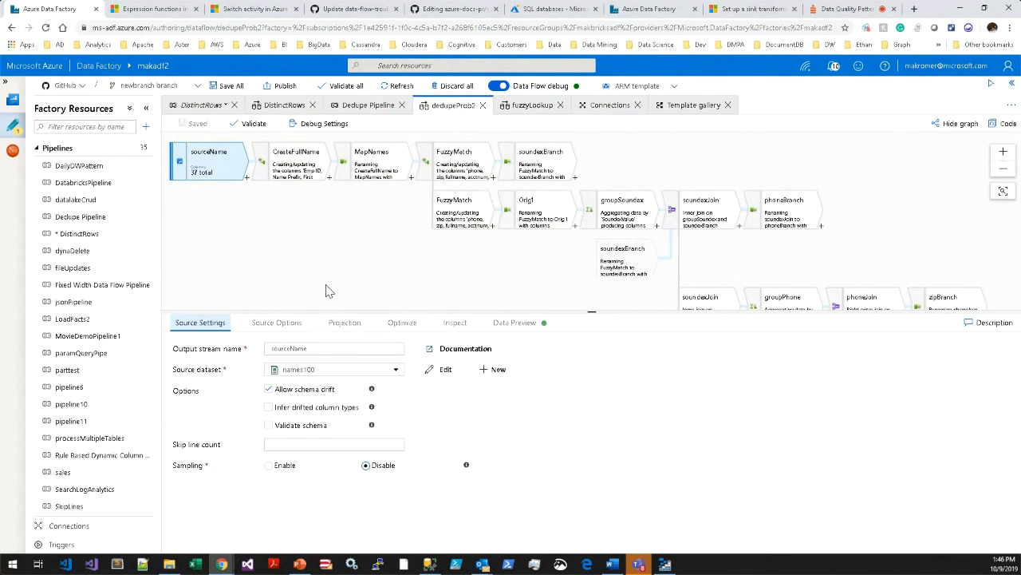
Save the debug settings with a row limit of 100000 for sourceName, and fetch the source's data preview.
{"action": "left_click", "coordinate": [328, 126]}
{"action": "left_click", "coordinate": [766, 233]}
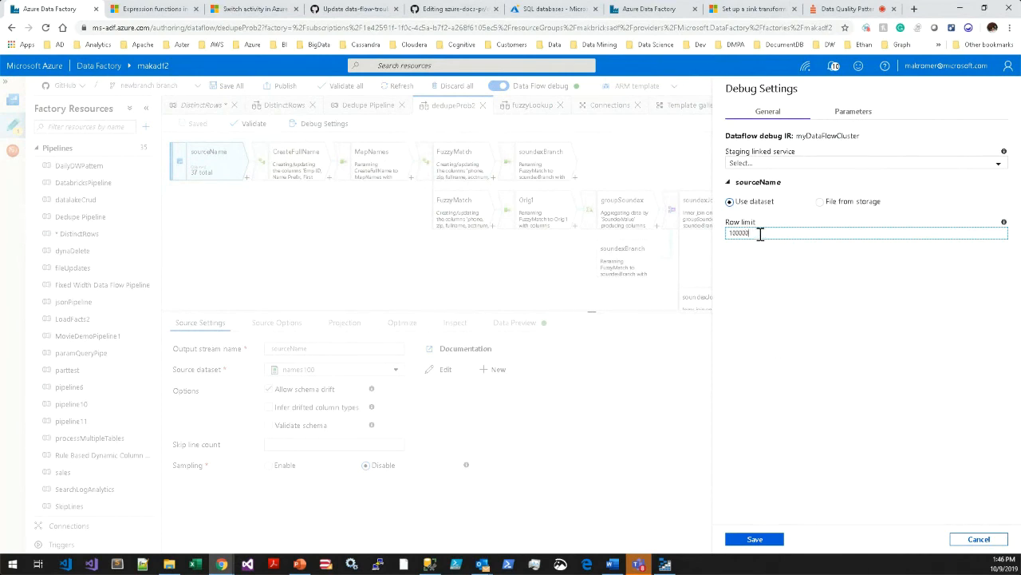
{"action": "left_click", "coordinate": [764, 540]}
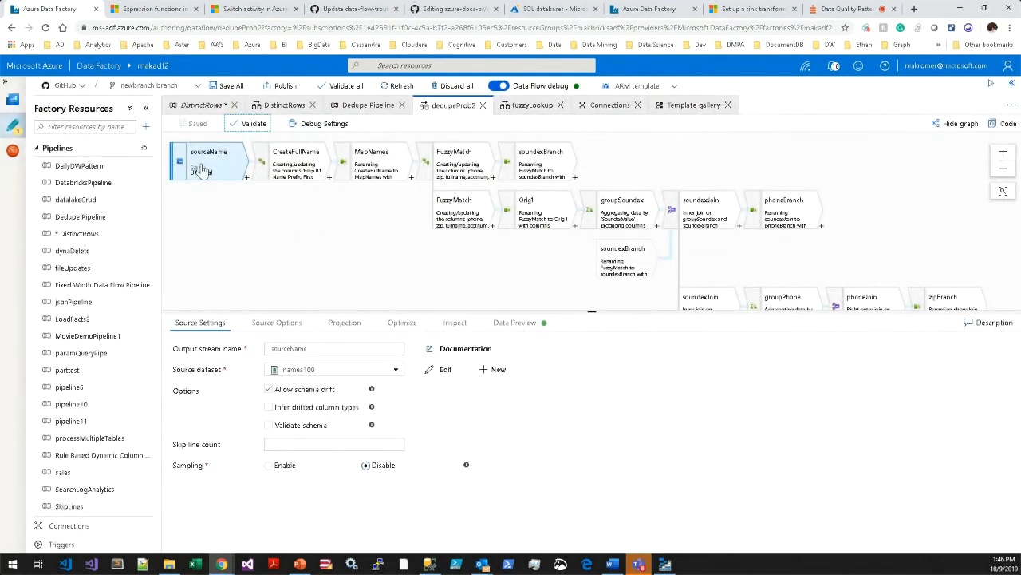
{"action": "left_click", "coordinate": [520, 324]}
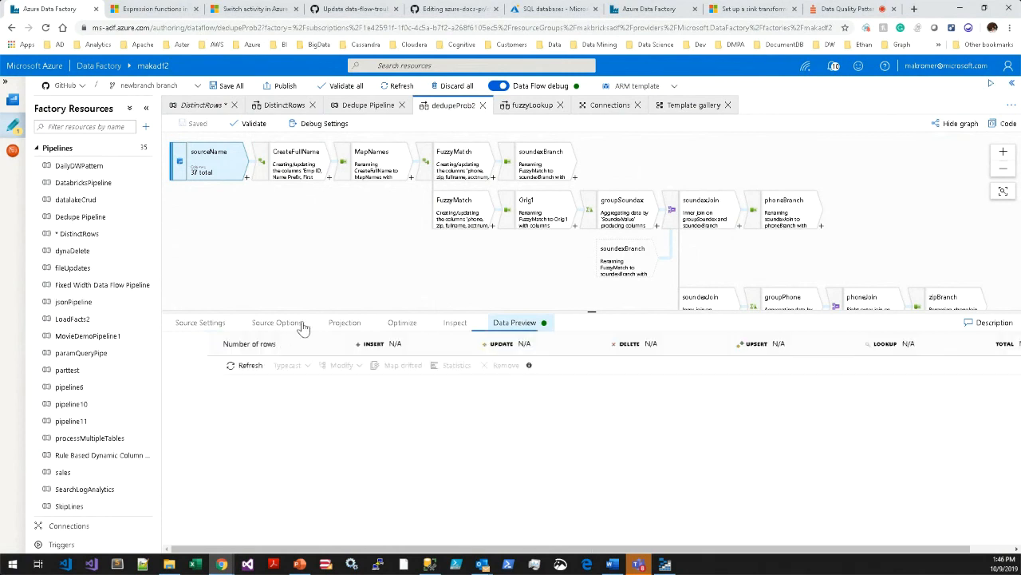
{"action": "left_click", "coordinate": [205, 366]}
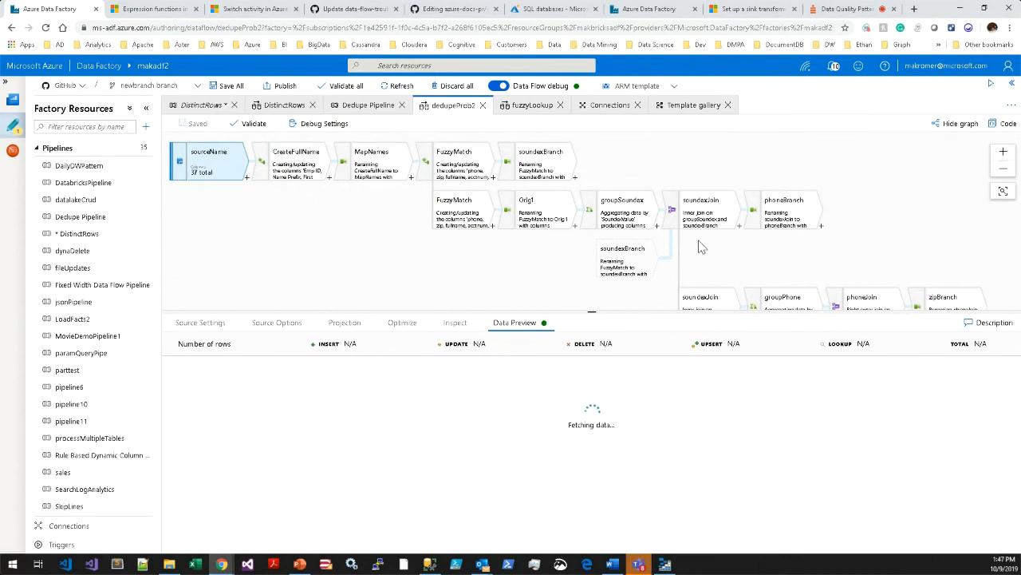
Follow the dedupeProb2 graph through its soundex, phone and zip joins and examine matchScore's derived column expression.
{"action": "left_click_drag", "start_coordinate": [770, 197], "coordinate": [779, 215]}
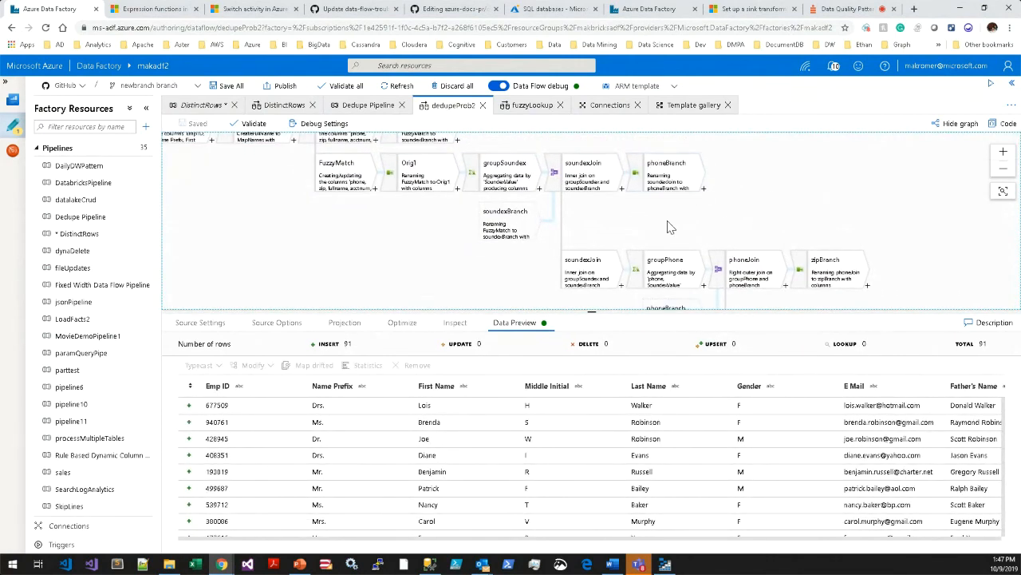
{"action": "left_click_drag", "start_coordinate": [853, 219], "coordinate": [844, 168]}
{"action": "left_click_drag", "start_coordinate": [860, 254], "coordinate": [831, 205]}
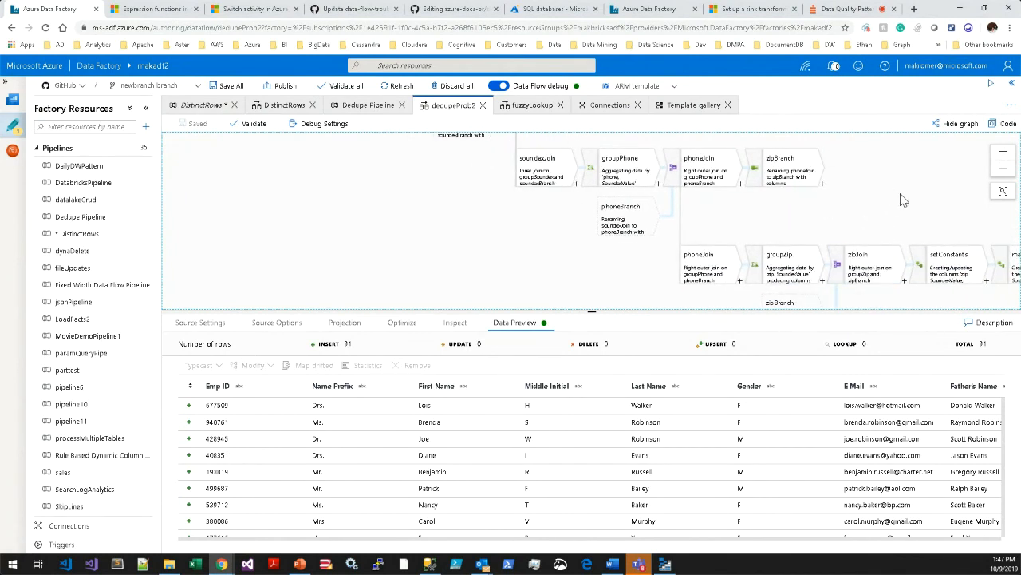
{"action": "left_click_drag", "start_coordinate": [901, 198], "coordinate": [871, 188]}
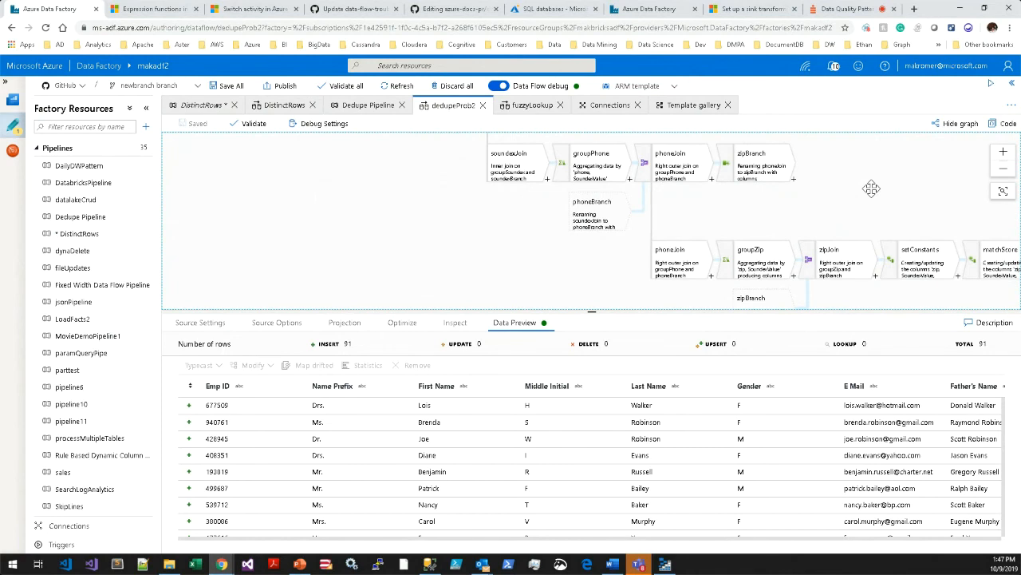
{"action": "left_click_drag", "start_coordinate": [872, 188], "coordinate": [816, 177]}
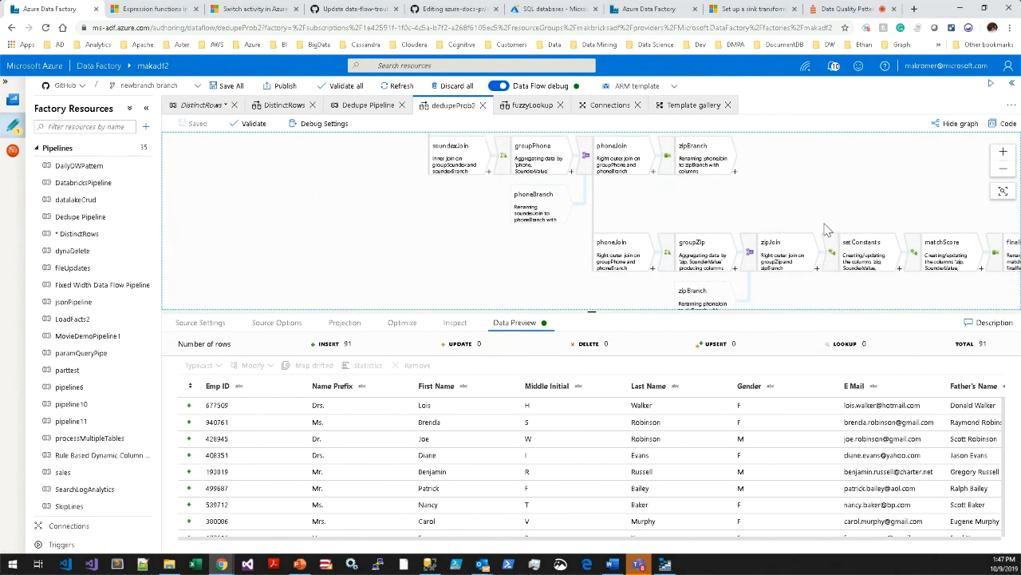
{"action": "left_click_drag", "start_coordinate": [878, 301], "coordinate": [791, 288]}
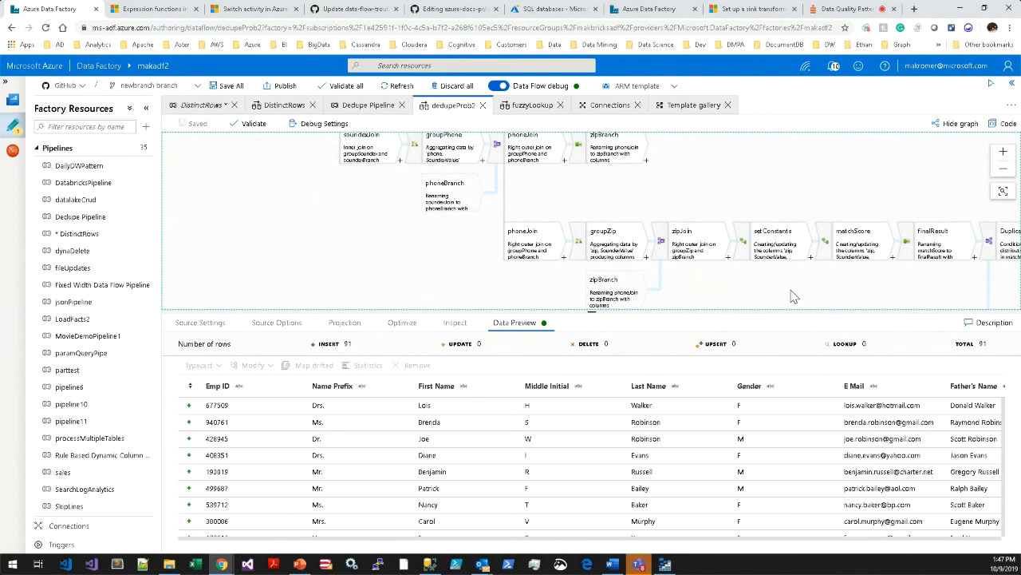
{"action": "left_click_drag", "start_coordinate": [814, 294], "coordinate": [681, 279]}
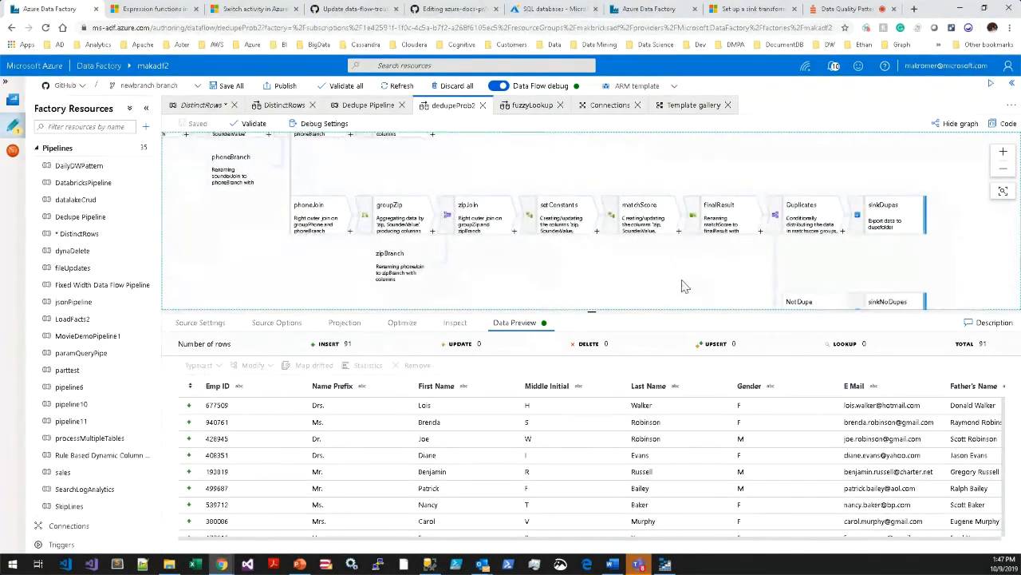
{"action": "left_click", "coordinate": [639, 226]}
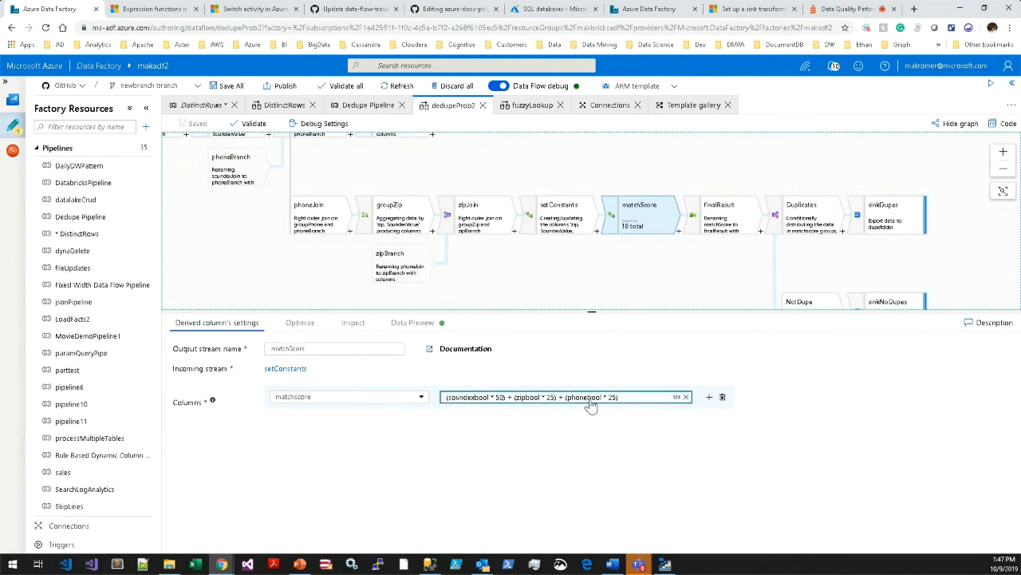
Examine the conditional split that separates Duplicates from NotDupe, along with the sinkDupes and sinkNoDupes sinks.
{"action": "left_click_drag", "start_coordinate": [701, 250], "coordinate": [611, 225]}
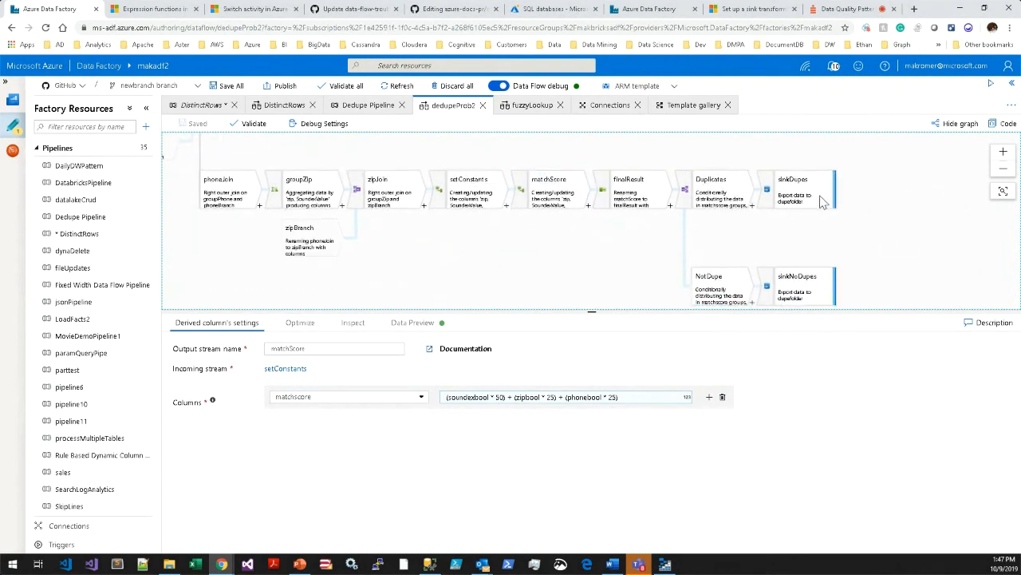
{"action": "left_click", "coordinate": [814, 198]}
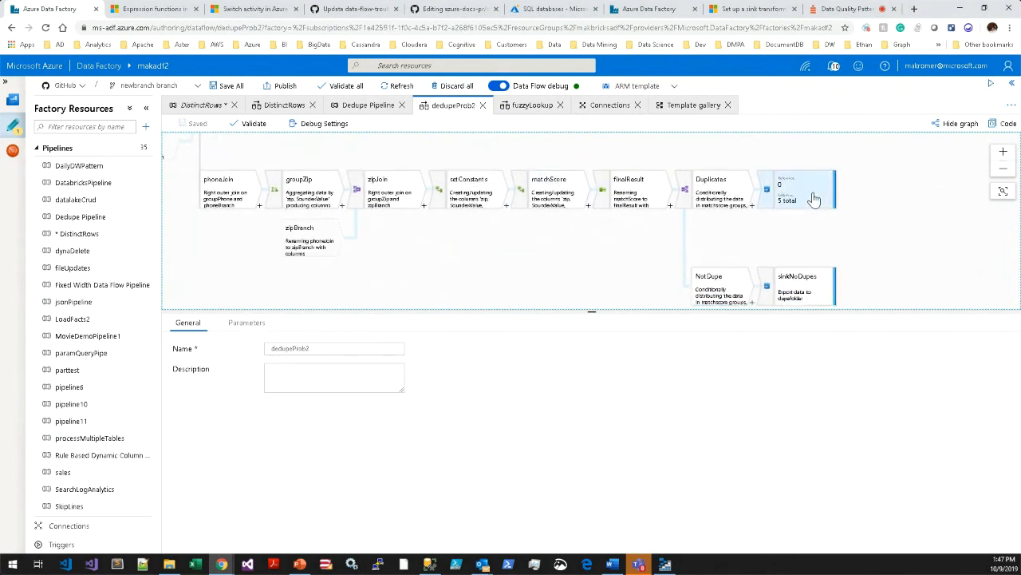
{"action": "left_click", "coordinate": [704, 197]}
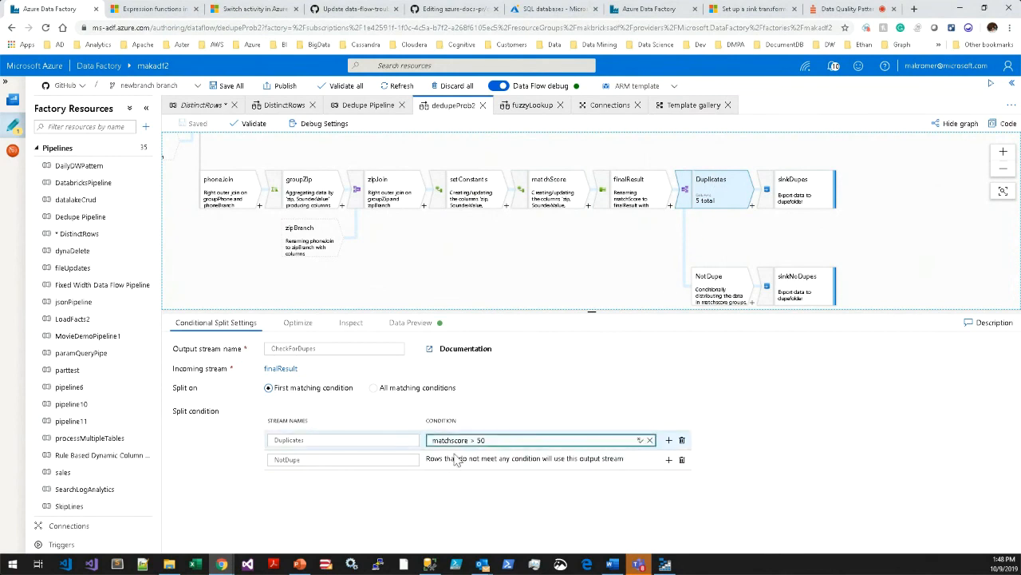
{"action": "left_click", "coordinate": [799, 301]}
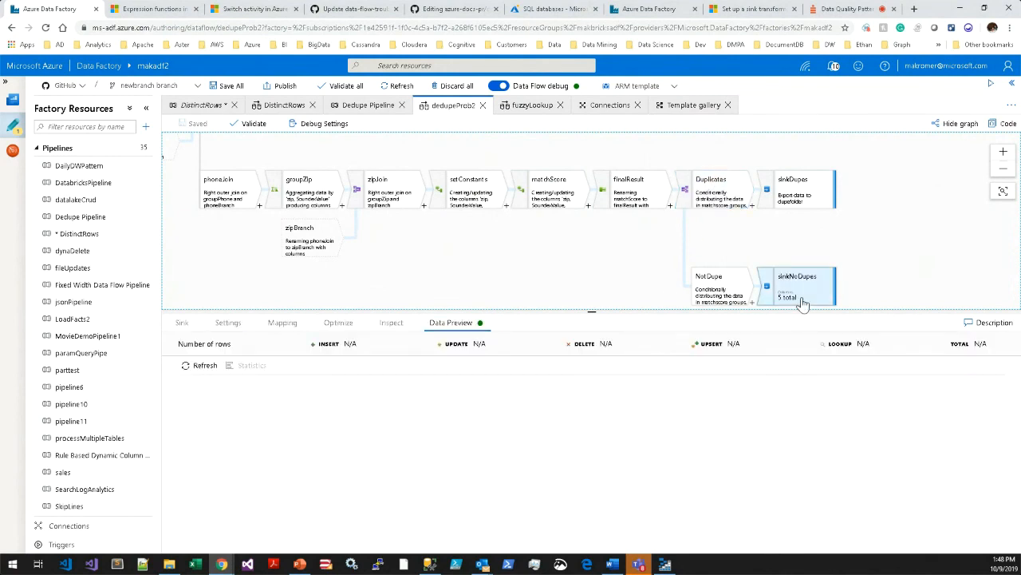
{"action": "left_click", "coordinate": [806, 196]}
{"action": "left_click", "coordinate": [805, 281]}
Go back to the sourceName source at the start of the graph and show its data preview in an enlarged area.
{"action": "left_click_drag", "start_coordinate": [275, 245], "coordinate": [481, 298]}
{"action": "left_click_drag", "start_coordinate": [322, 246], "coordinate": [412, 283]}
{"action": "left_click_drag", "start_coordinate": [300, 231], "coordinate": [389, 286]}
{"action": "left_click_drag", "start_coordinate": [241, 210], "coordinate": [364, 266]}
{"action": "left_click_drag", "start_coordinate": [238, 238], "coordinate": [309, 206]}
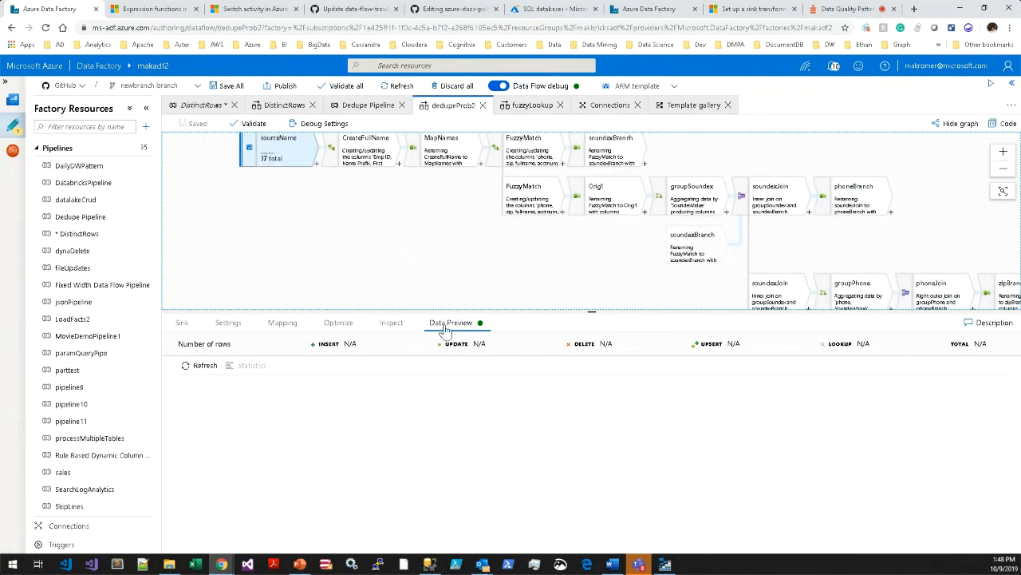
{"action": "left_click", "coordinate": [288, 156]}
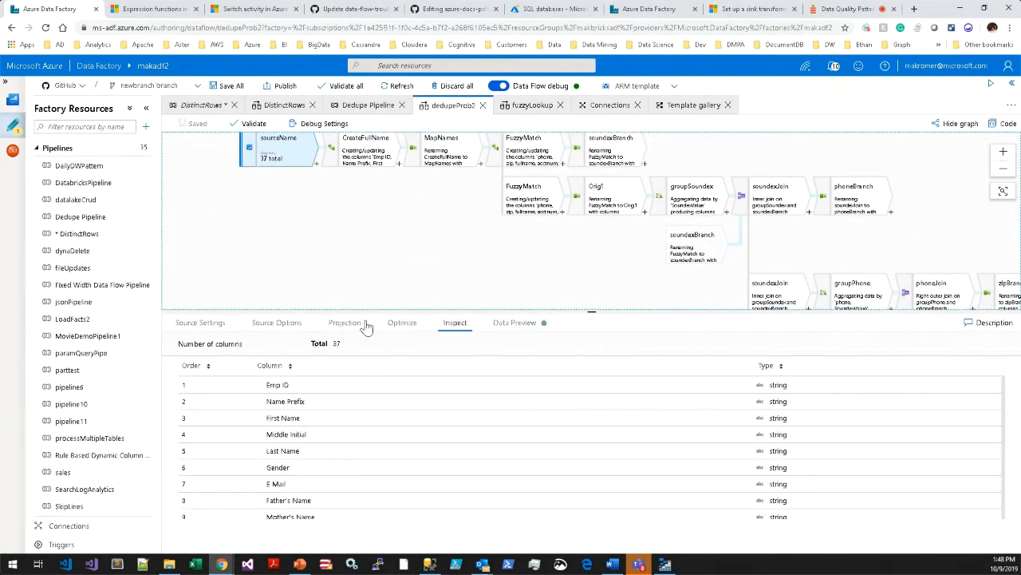
{"action": "left_click", "coordinate": [514, 316]}
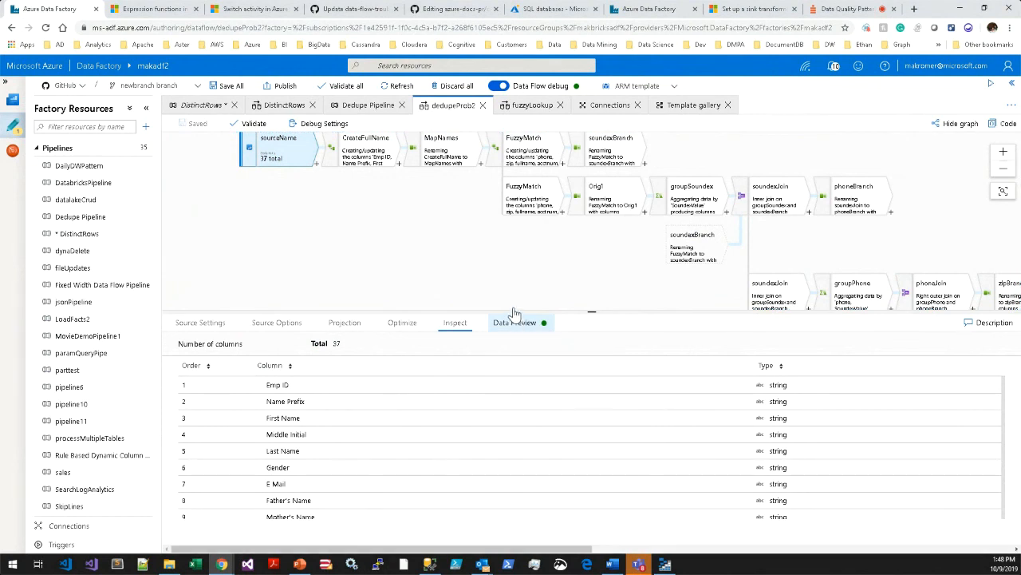
{"action": "left_click_drag", "start_coordinate": [512, 289], "coordinate": [511, 218]}
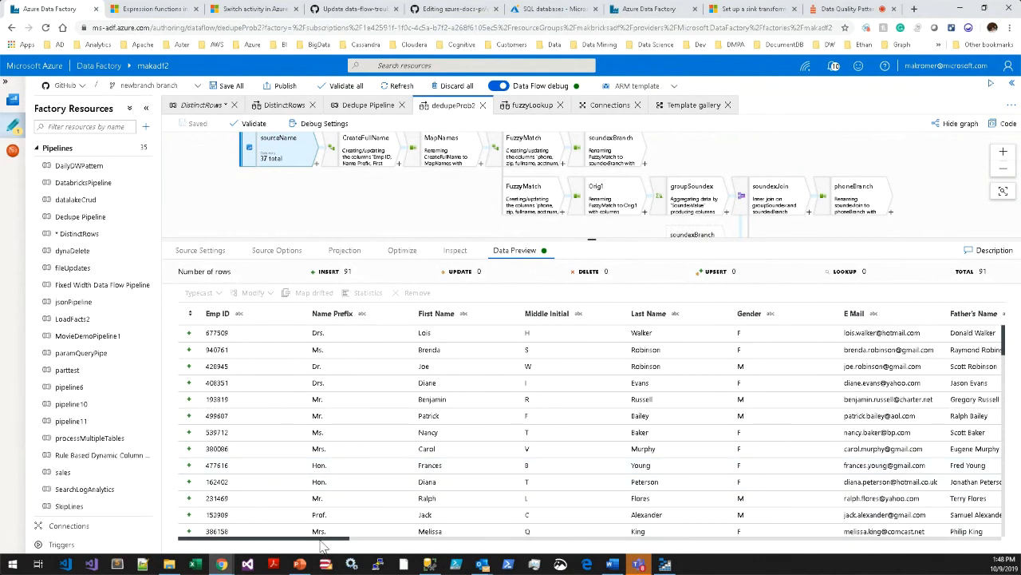
Examine the last rows of sourceName's data preview across to the SSN, phone and zip columns.
{"action": "left_click_drag", "start_coordinate": [1004, 351], "coordinate": [985, 545]}
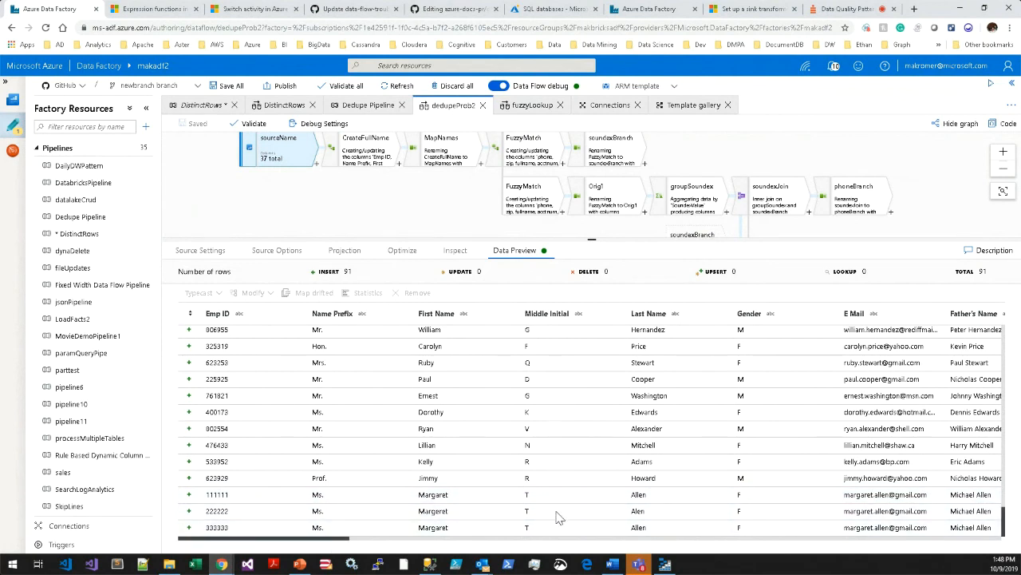
{"action": "left_click", "coordinate": [576, 529]}
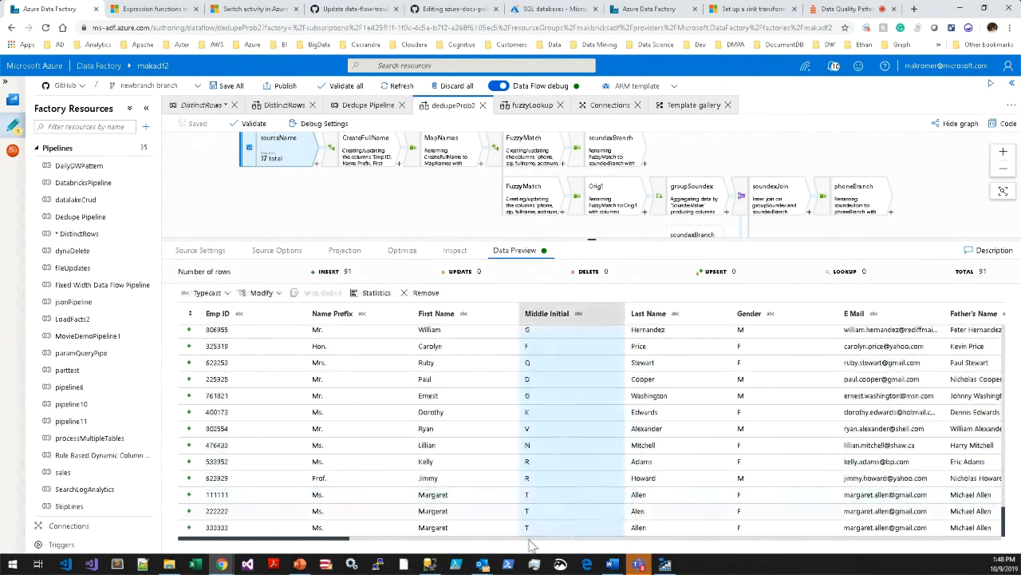
{"action": "left_click", "coordinate": [703, 529]}
{"action": "left_click", "coordinate": [353, 539]}
{"action": "left_click_drag", "start_coordinate": [372, 539], "coordinate": [871, 573]}
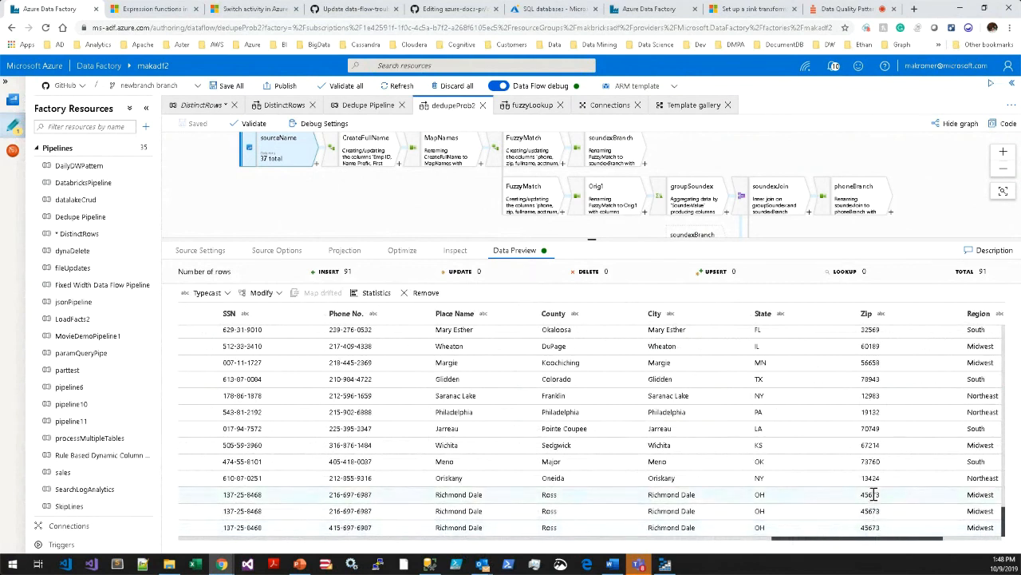
Fetch the data preview of the sinkDupes sink at the end of the graph and enlarge the graph area.
{"action": "left_click_drag", "start_coordinate": [900, 196], "coordinate": [766, 160]}
{"action": "left_click_drag", "start_coordinate": [857, 196], "coordinate": [790, 155]}
{"action": "left_click_drag", "start_coordinate": [896, 204], "coordinate": [741, 134]}
{"action": "left_click_drag", "start_coordinate": [871, 174], "coordinate": [757, 155]}
{"action": "left_click", "coordinate": [840, 192]}
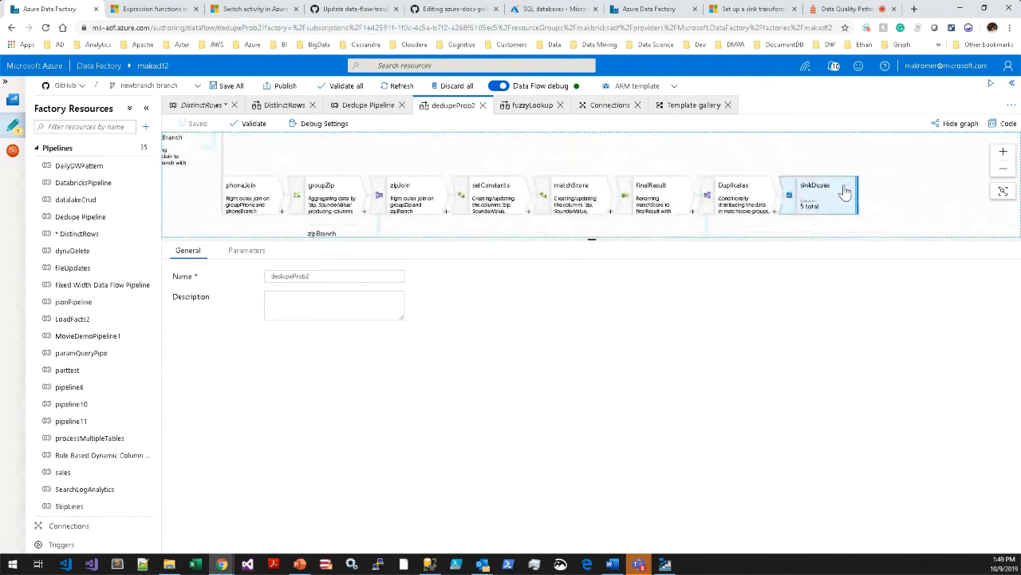
{"action": "left_click", "coordinate": [203, 298]}
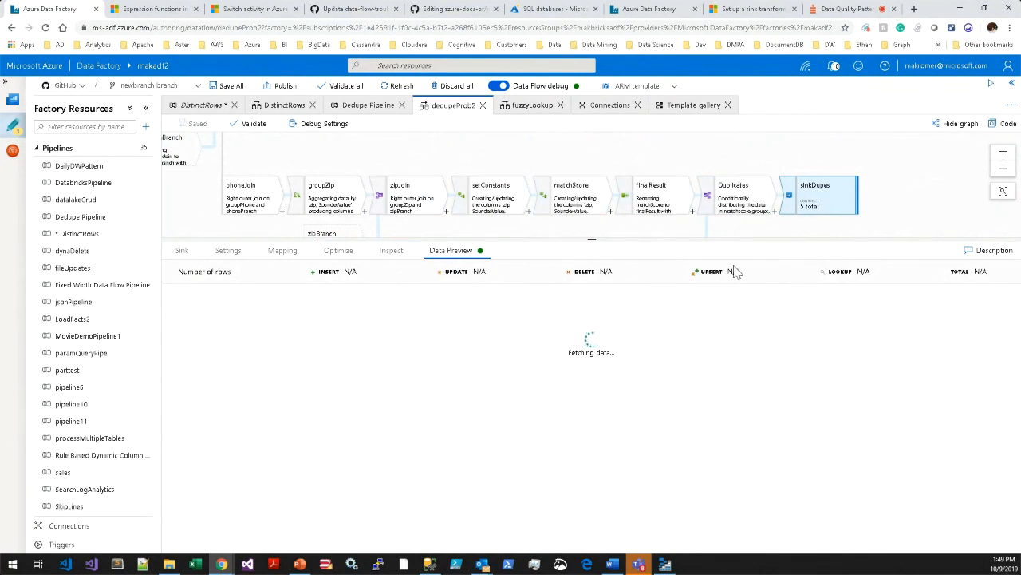
{"action": "left_click_drag", "start_coordinate": [734, 233], "coordinate": [742, 319]}
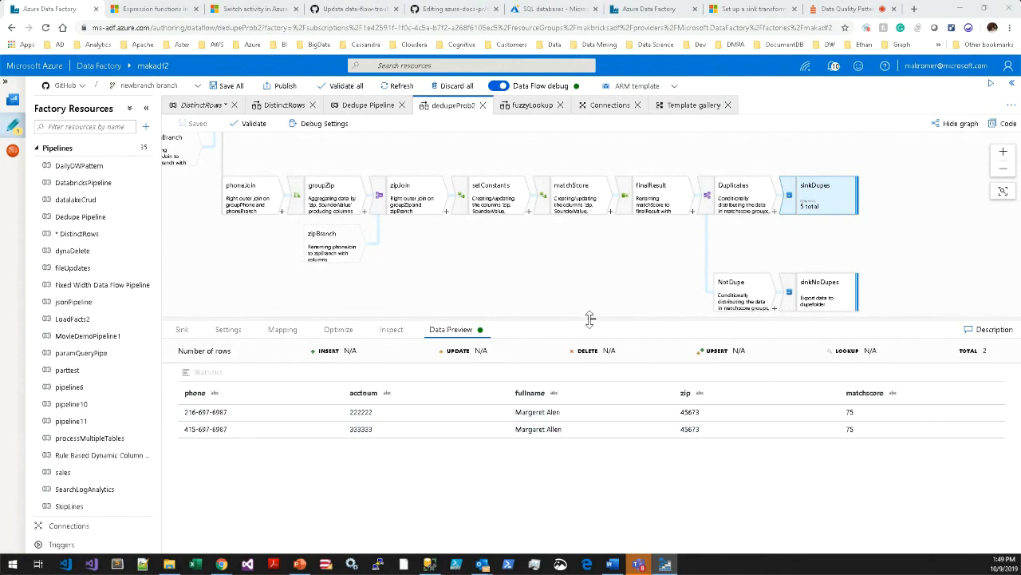
Fetch the data preview of the sinkNoDupes sink on the NotDupe branch.
{"action": "left_click_drag", "start_coordinate": [591, 318], "coordinate": [594, 343]}
{"action": "left_click_drag", "start_coordinate": [592, 293], "coordinate": [560, 273]}
{"action": "left_click", "coordinate": [711, 255]}
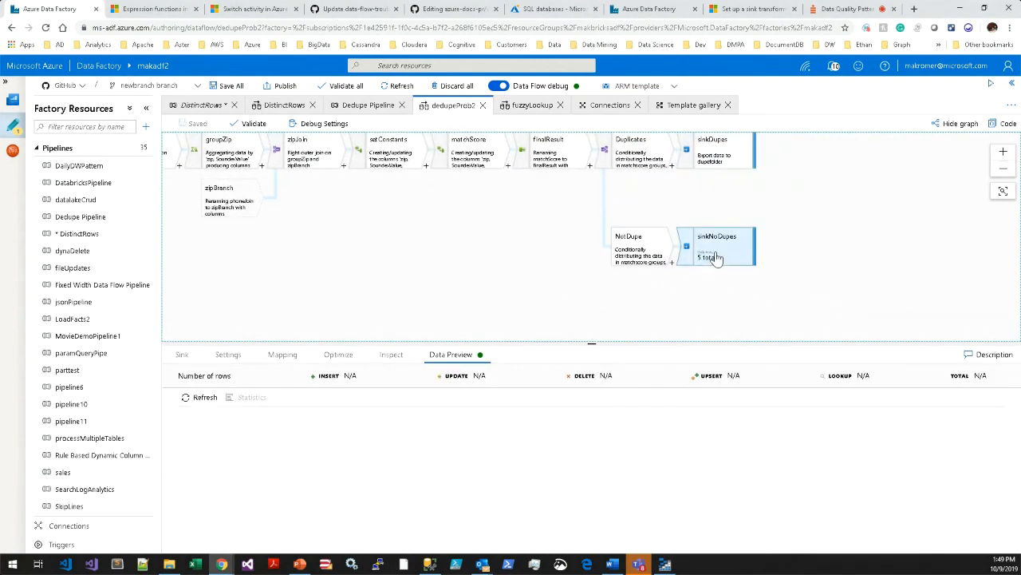
{"action": "left_click", "coordinate": [204, 399]}
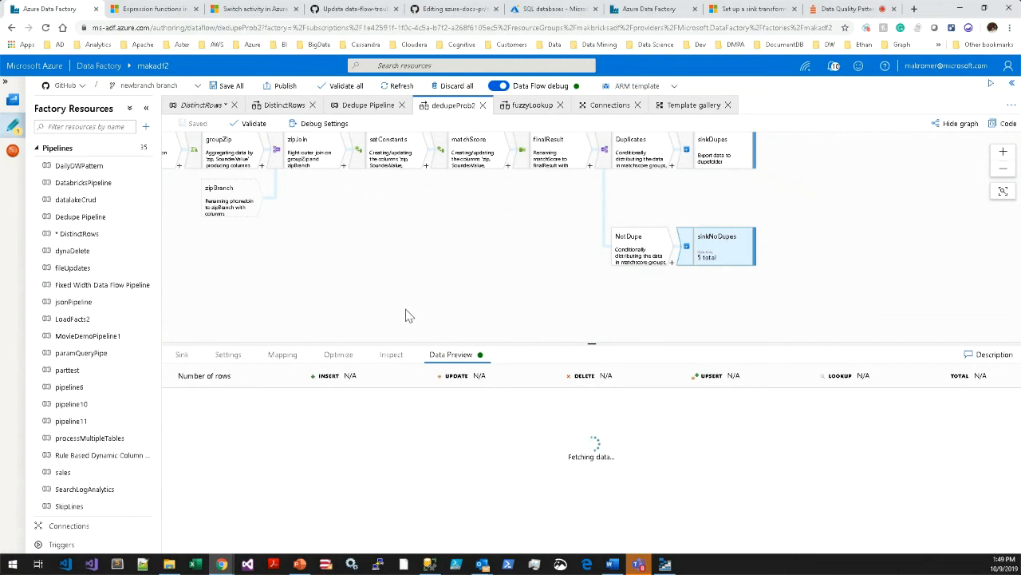
{"action": "left_click_drag", "start_coordinate": [383, 295], "coordinate": [475, 299]}
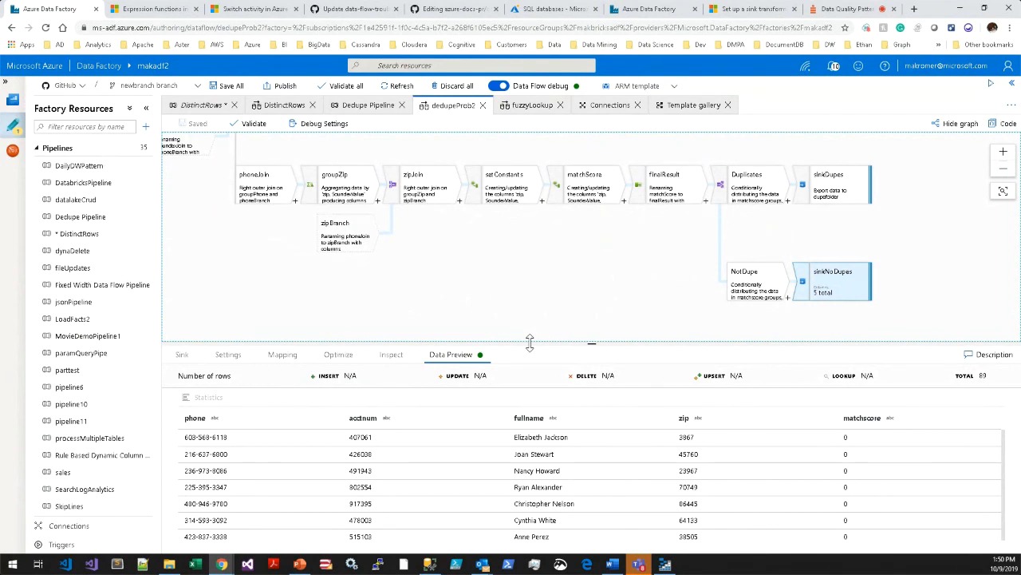
Examine the general settings for a new Azure-SSIS integration runtime in the connections and leave the setup without creating it.
{"action": "left_click", "coordinate": [79, 527]}
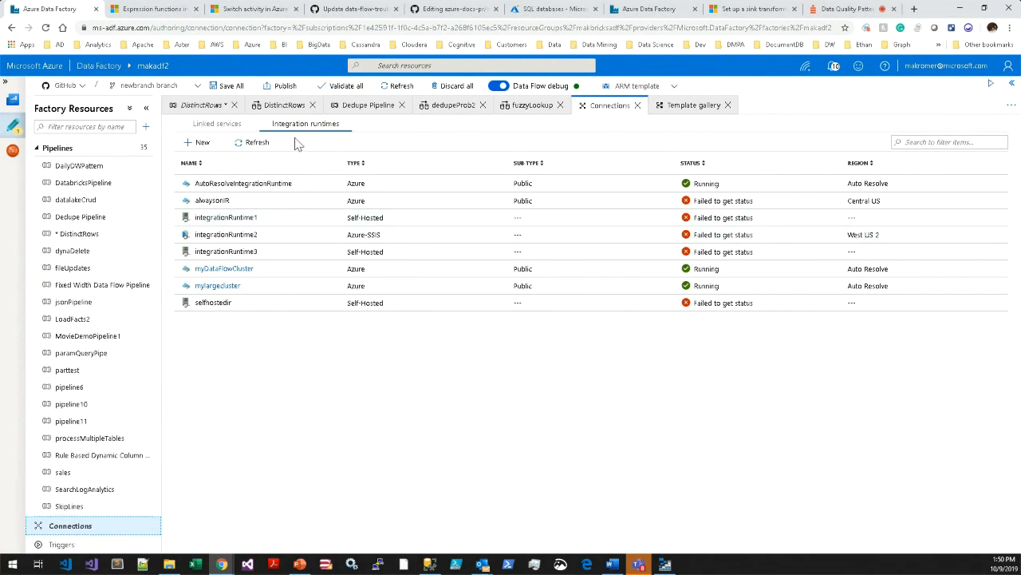
{"action": "left_click", "coordinate": [201, 144]}
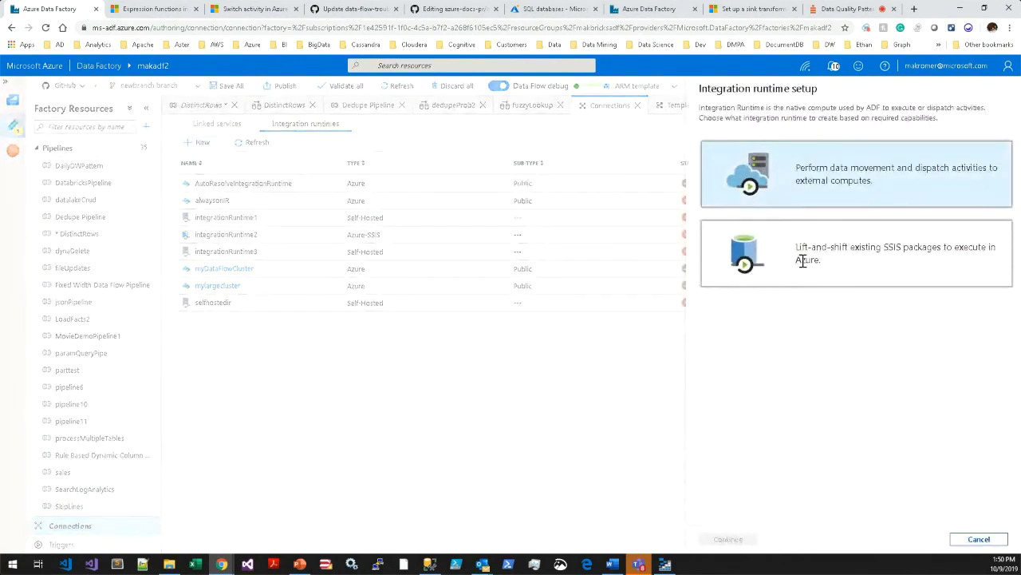
{"action": "left_click", "coordinate": [838, 259]}
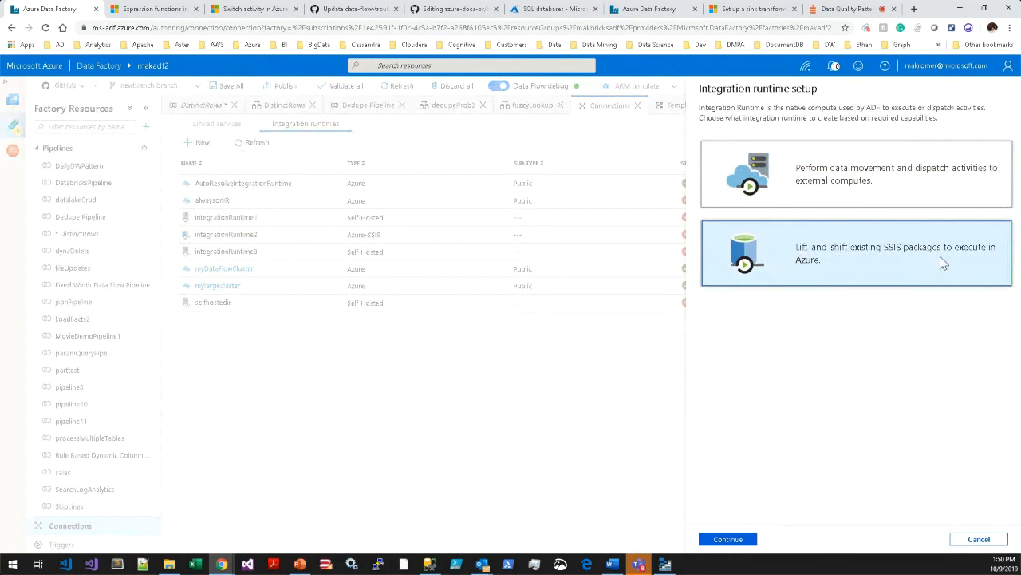
{"action": "left_click", "coordinate": [728, 539]}
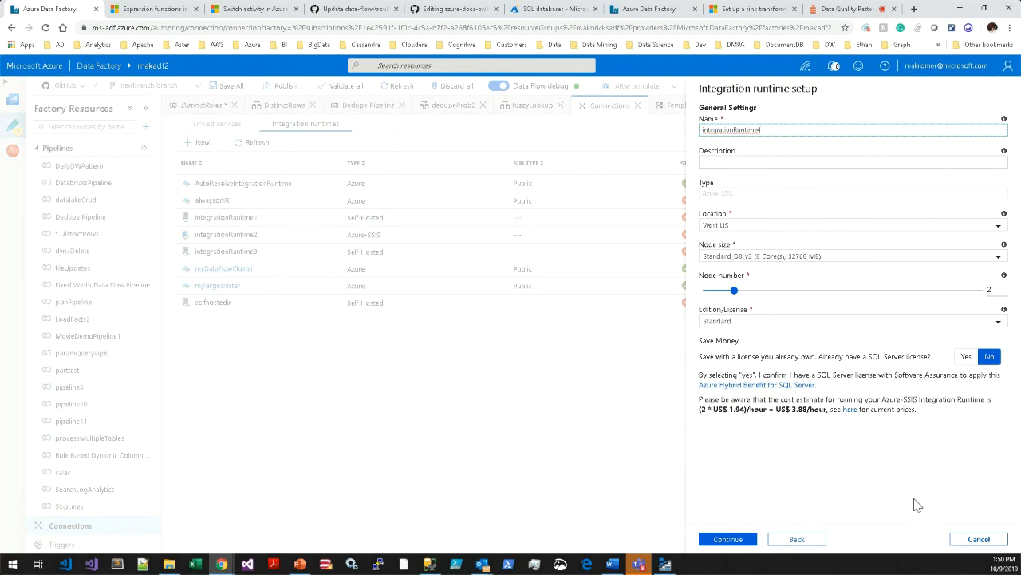
{"action": "left_click", "coordinate": [977, 540]}
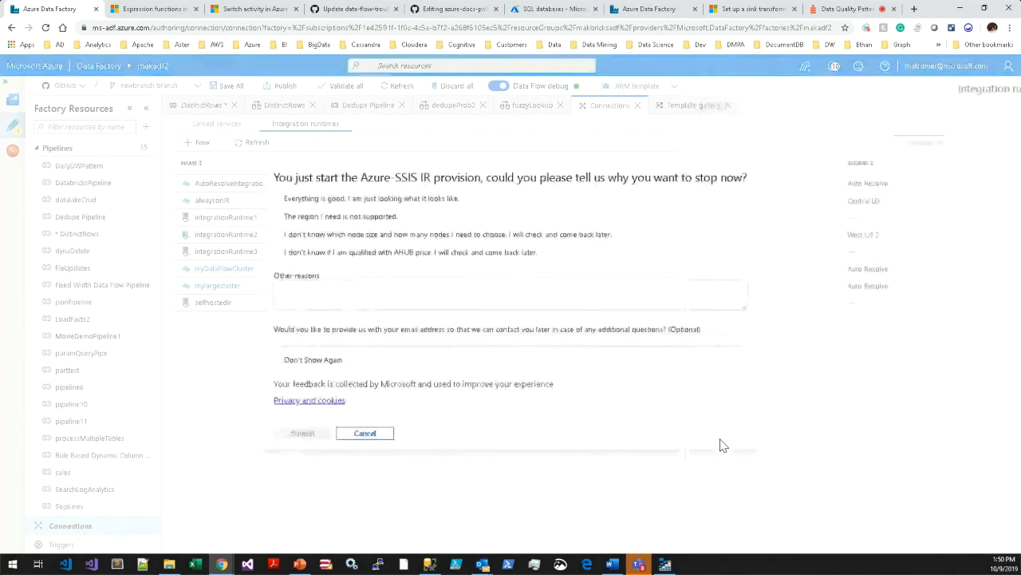
{"action": "left_click", "coordinate": [364, 435]}
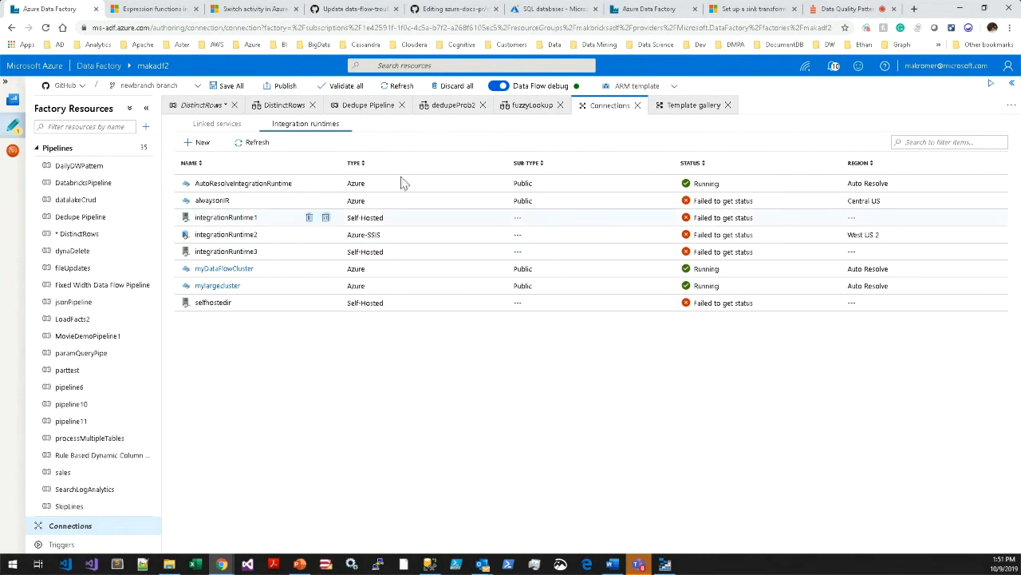
Return to the DistinctRows data flow and show the choice between GitHub and Data Factory authoring modes.
{"action": "left_click", "coordinate": [344, 115]}
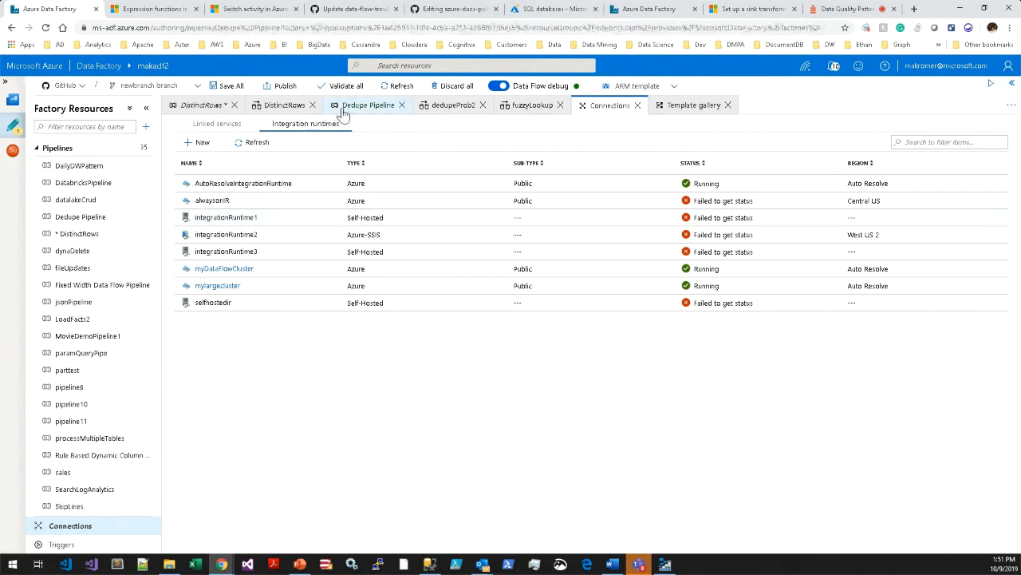
{"action": "left_click", "coordinate": [284, 107]}
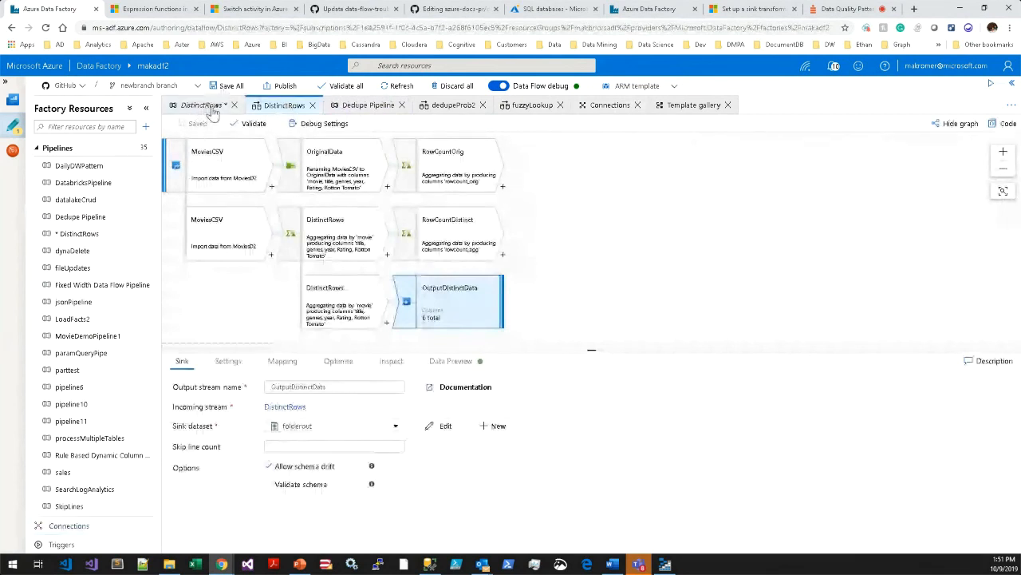
{"action": "left_click", "coordinate": [82, 86]}
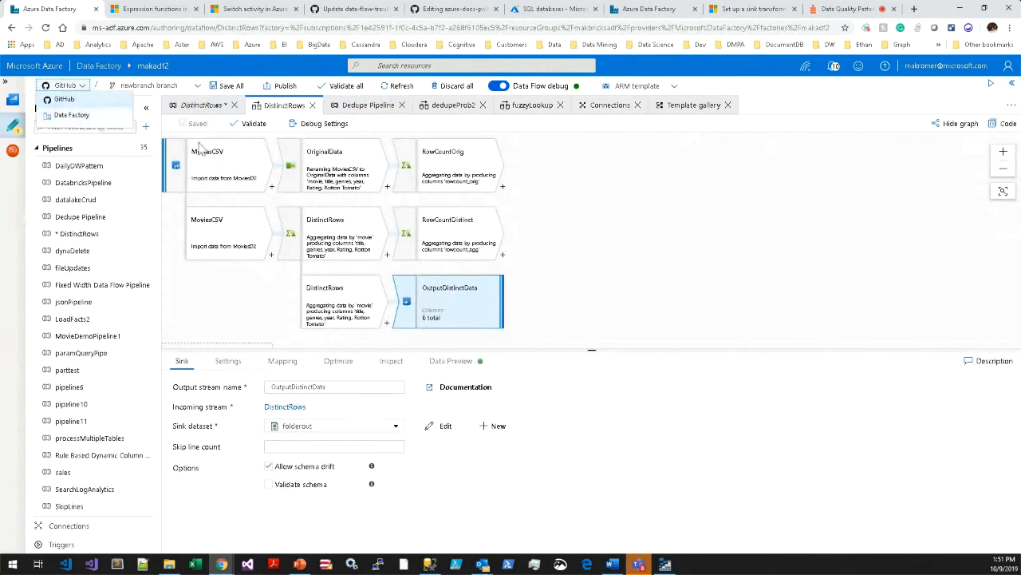
{"action": "left_click", "coordinate": [601, 205]}
Switch to the maklivesite2 factory and open jsonPipeline for authoring.
{"action": "left_click", "coordinate": [649, 14]}
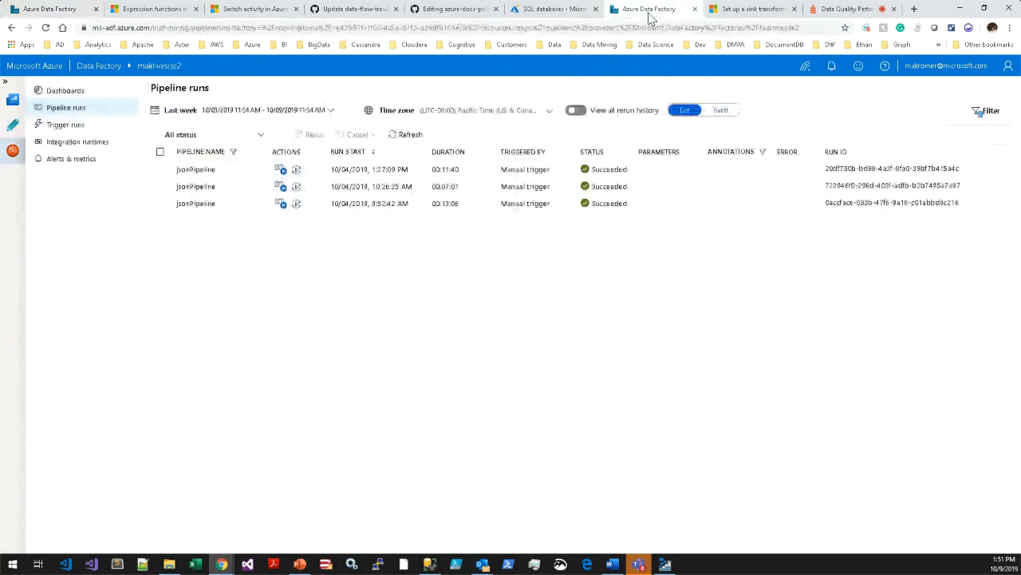
{"action": "left_click", "coordinate": [14, 128]}
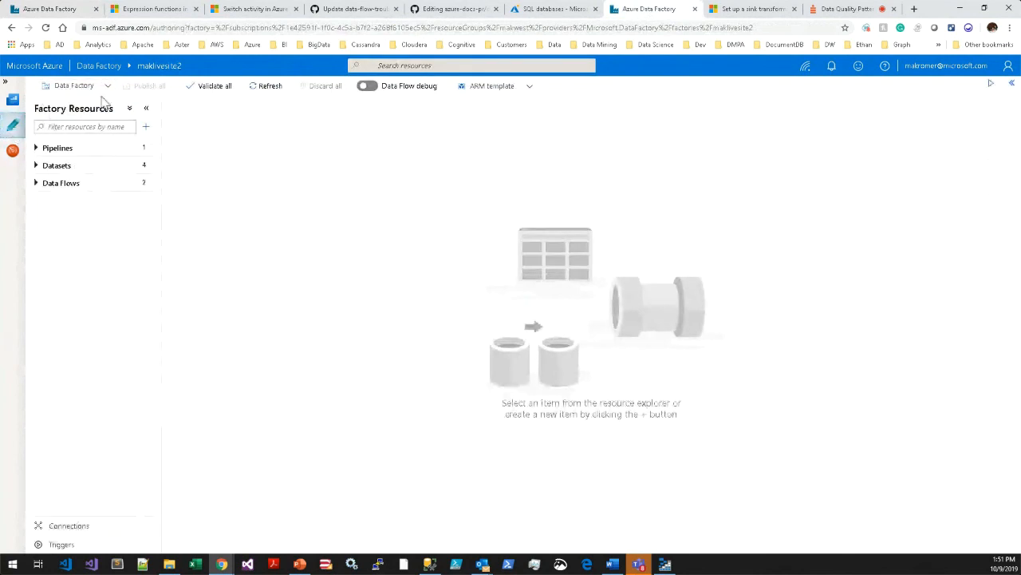
{"action": "left_click", "coordinate": [36, 147]}
{"action": "left_click", "coordinate": [74, 165]}
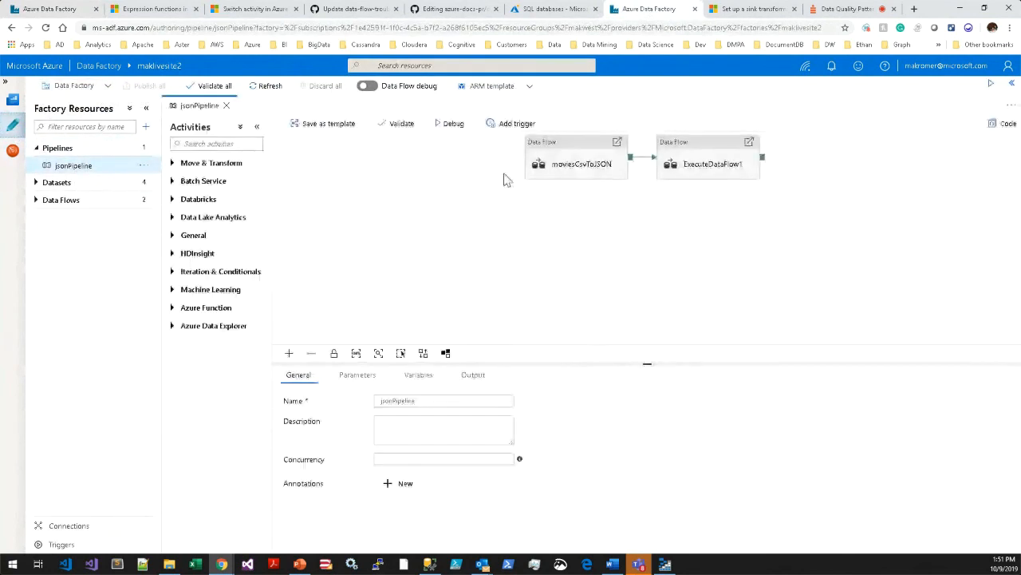
Spread the moviesCsvToJSON and ExecuteDataFlow1 activities apart on the canvas and add a Batch Service Custom activity.
{"action": "left_click_drag", "start_coordinate": [561, 165], "coordinate": [490, 206]}
{"action": "left_click_drag", "start_coordinate": [663, 167], "coordinate": [753, 265]}
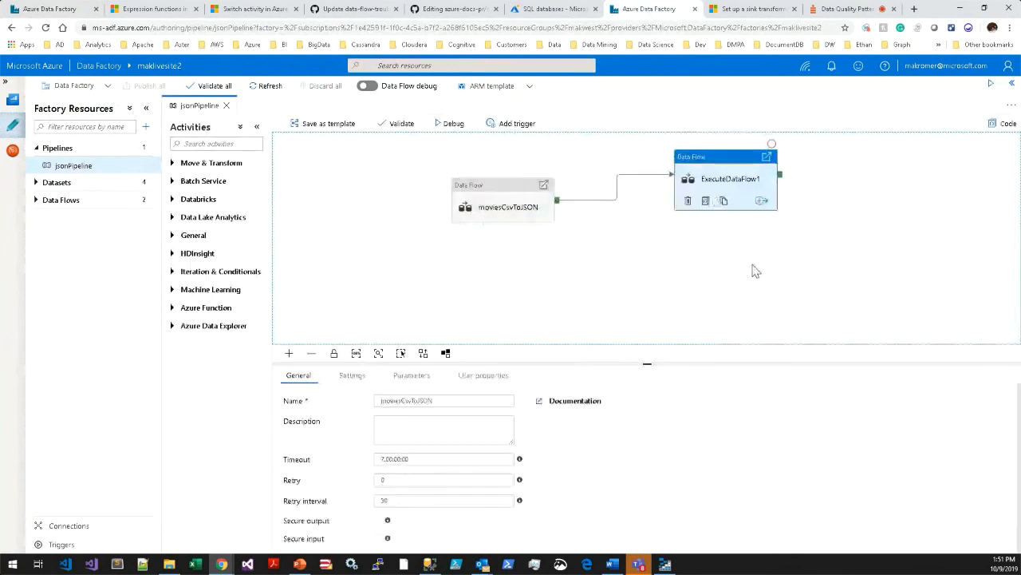
{"action": "left_click", "coordinate": [177, 181]}
{"action": "left_click_drag", "start_coordinate": [195, 198], "coordinate": [388, 251]}
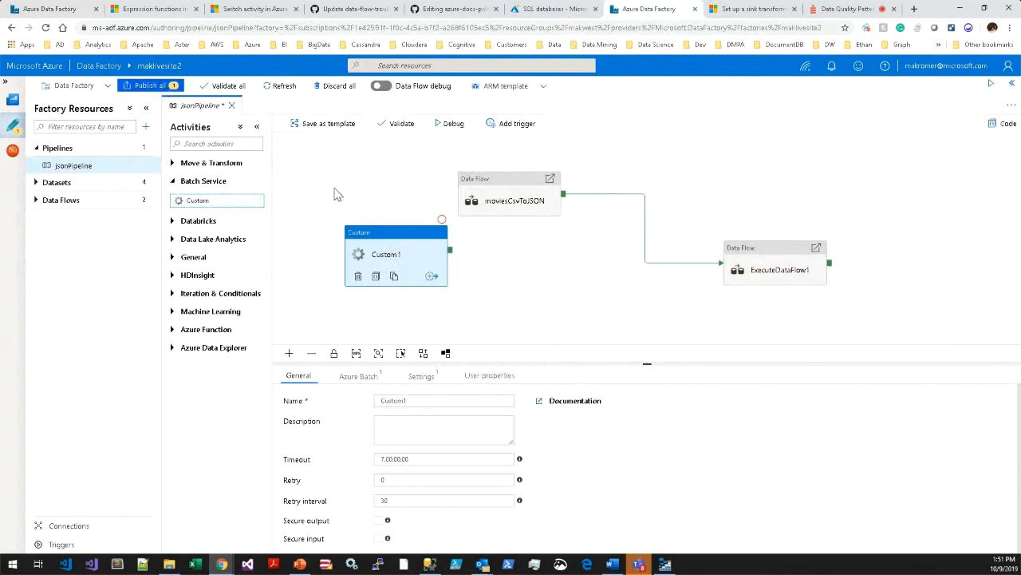
Switch back to the makadf2 factory and list its data flows in place of its pipelines.
{"action": "left_click", "coordinate": [44, 9]}
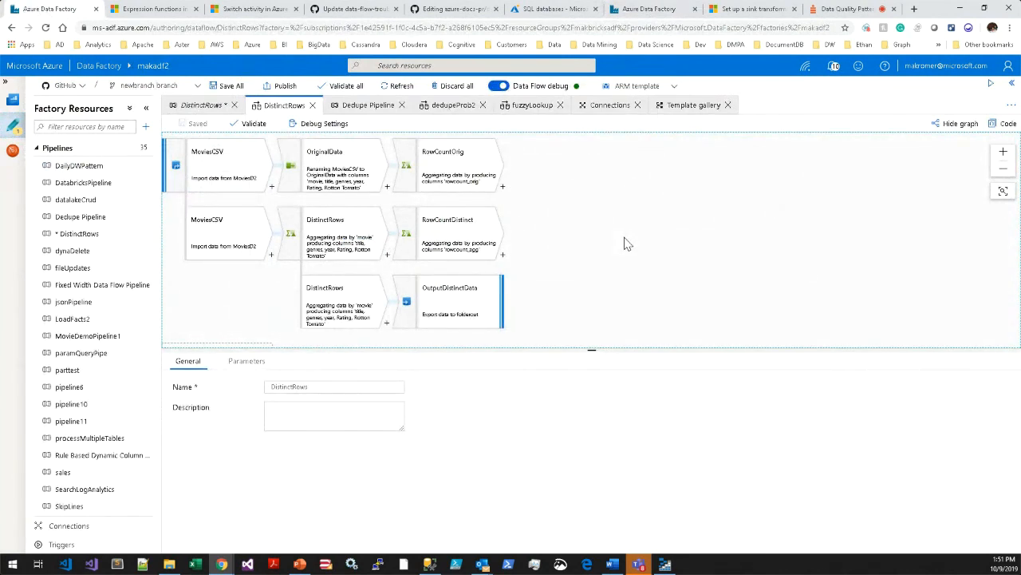
{"action": "left_click", "coordinate": [36, 149]}
{"action": "left_click", "coordinate": [36, 183]}
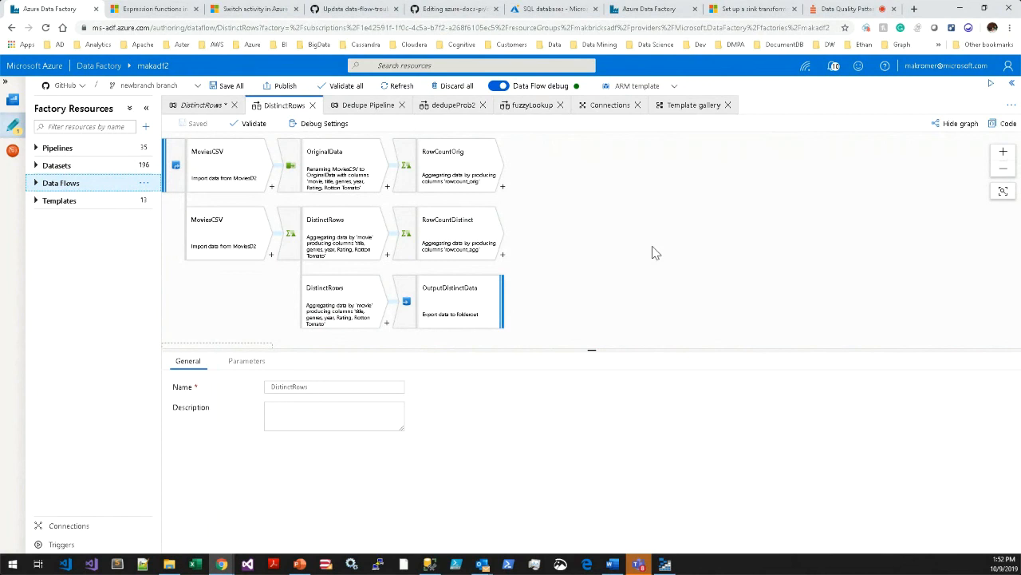
{"action": "left_click", "coordinate": [35, 184]}
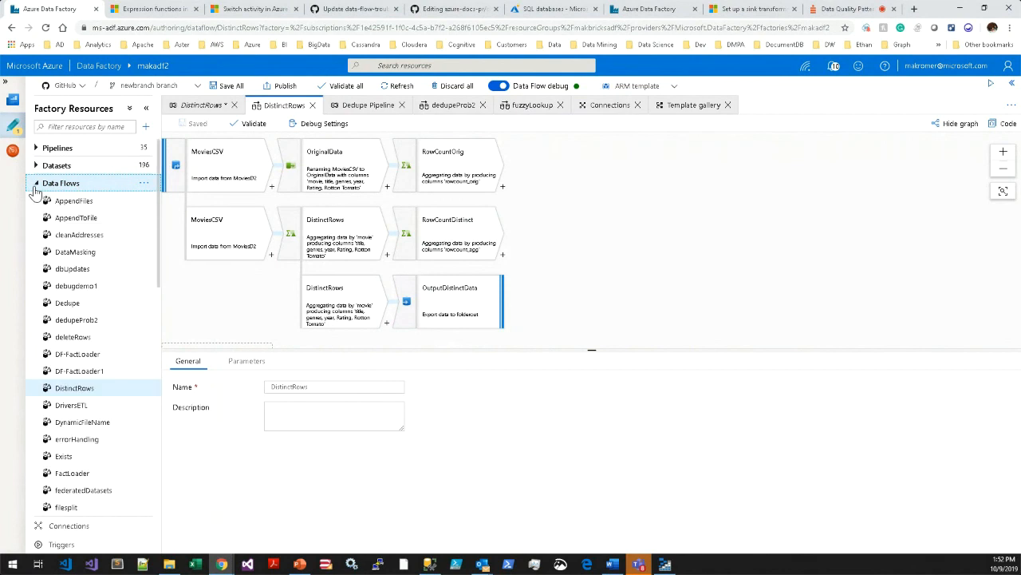
Examine the source settings of MoviesCSV in the DistinctRows data flow.
{"action": "left_click_drag", "start_coordinate": [196, 314], "coordinate": [226, 310]}
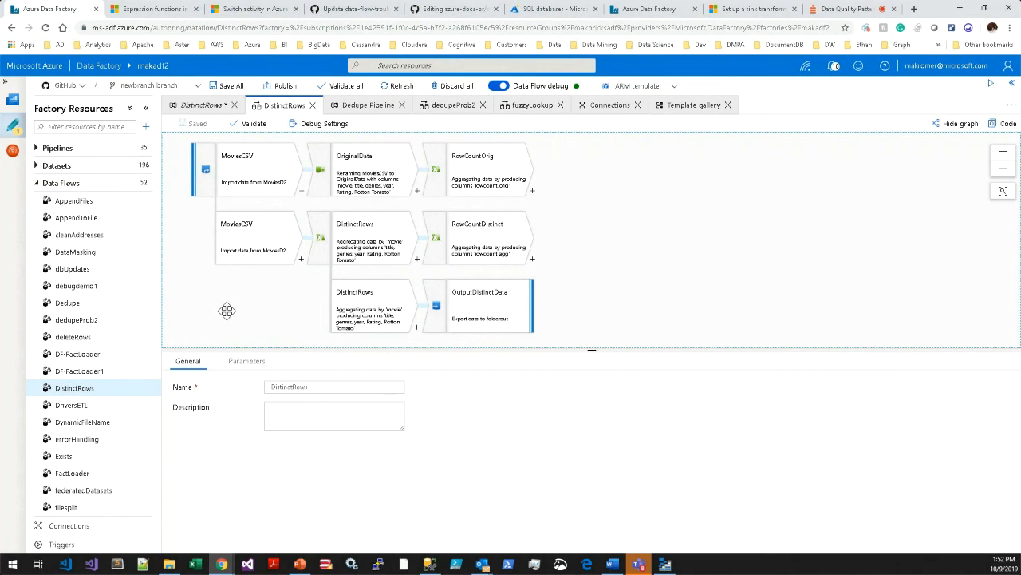
{"action": "left_click_drag", "start_coordinate": [586, 235], "coordinate": [568, 239]}
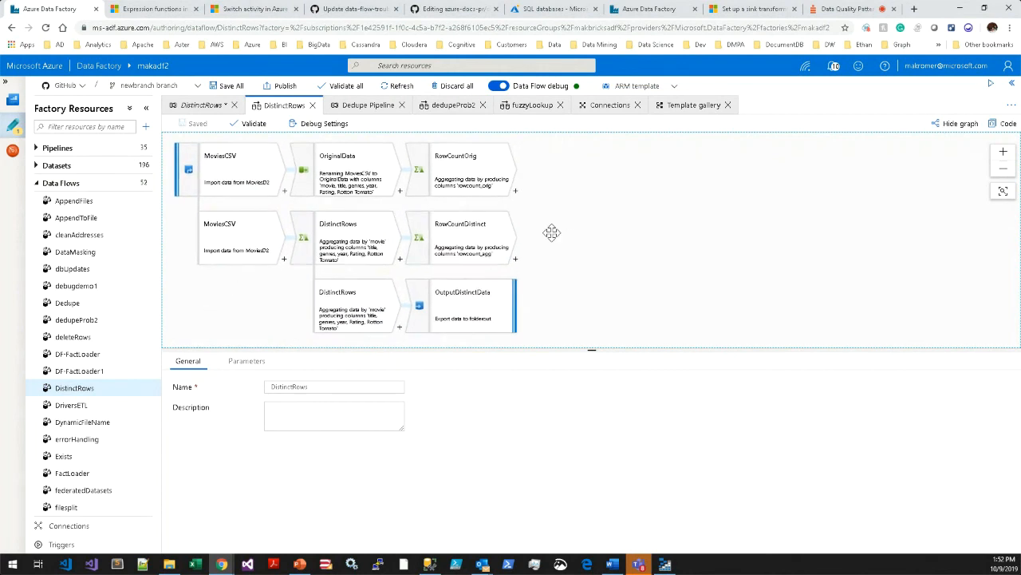
{"action": "left_click", "coordinate": [240, 186]}
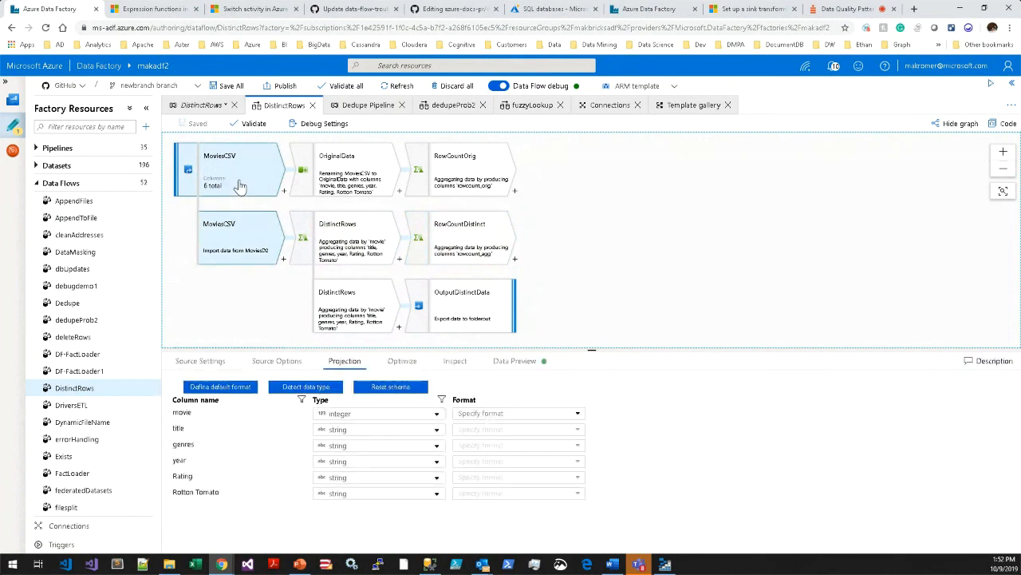
{"action": "left_click", "coordinate": [200, 362]}
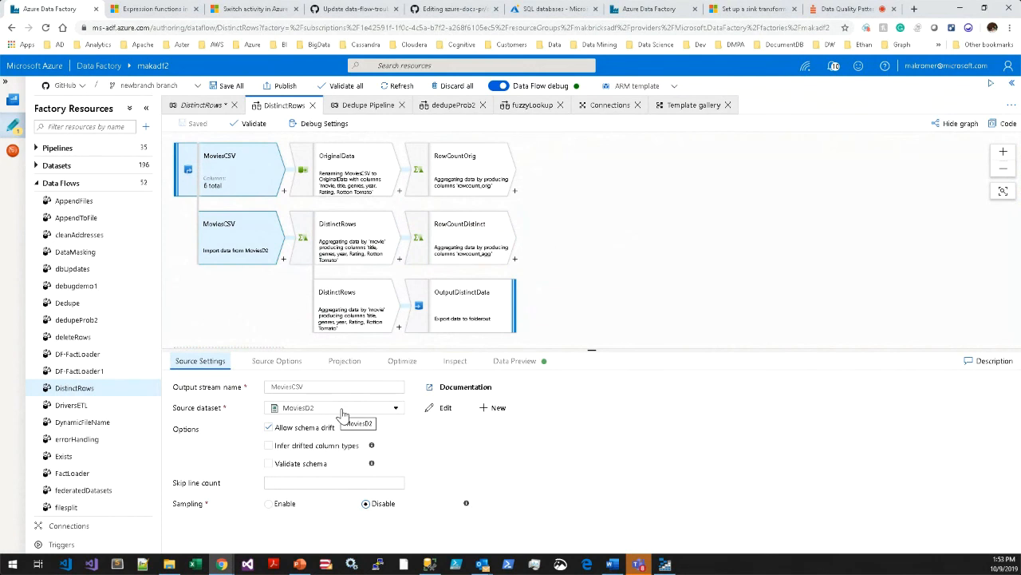
Try DistinctRows debug settings with AzureBlobStorage1 as staging linked service and file from storage for MoviesCSV, browsing mycontainer, and discard them.
{"action": "left_click", "coordinate": [321, 126]}
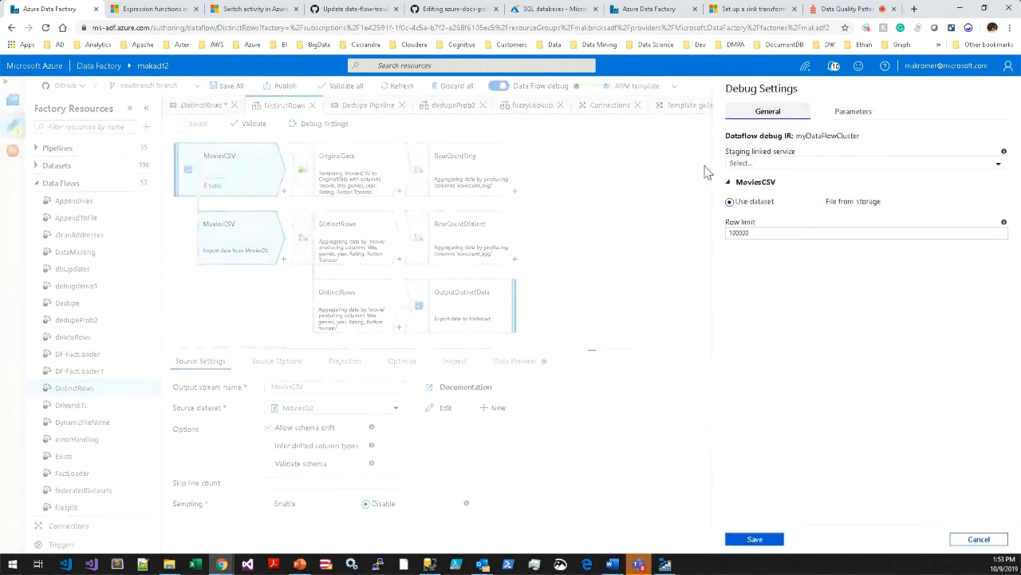
{"action": "left_click", "coordinate": [828, 164]}
{"action": "left_click", "coordinate": [791, 215]}
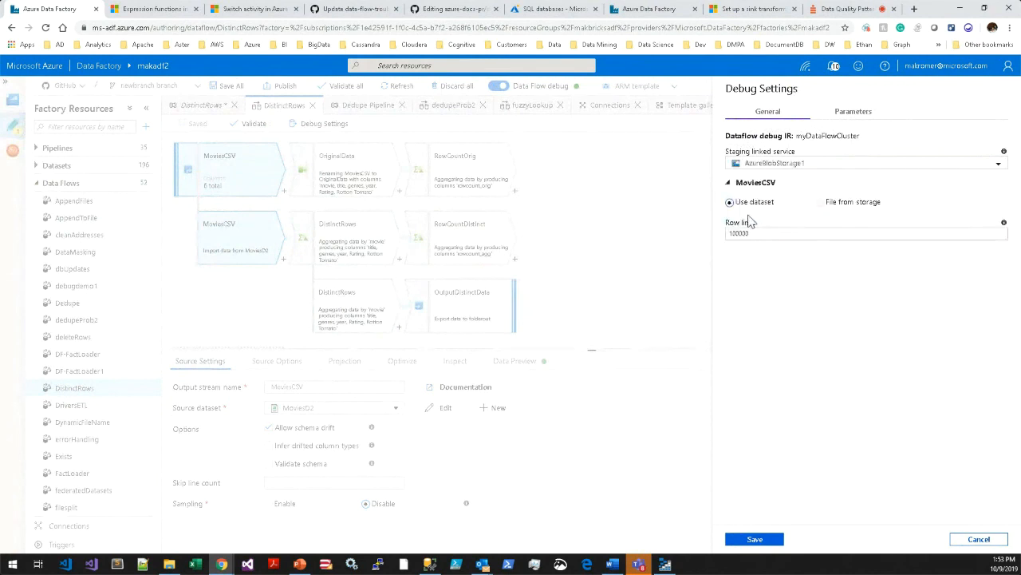
{"action": "left_click", "coordinate": [820, 204]}
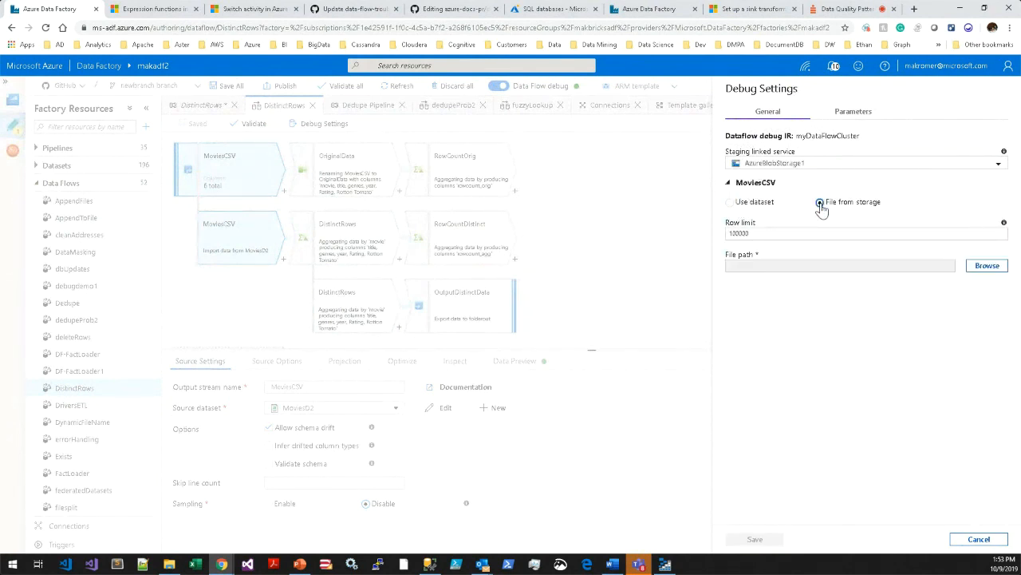
{"action": "left_click", "coordinate": [986, 266]}
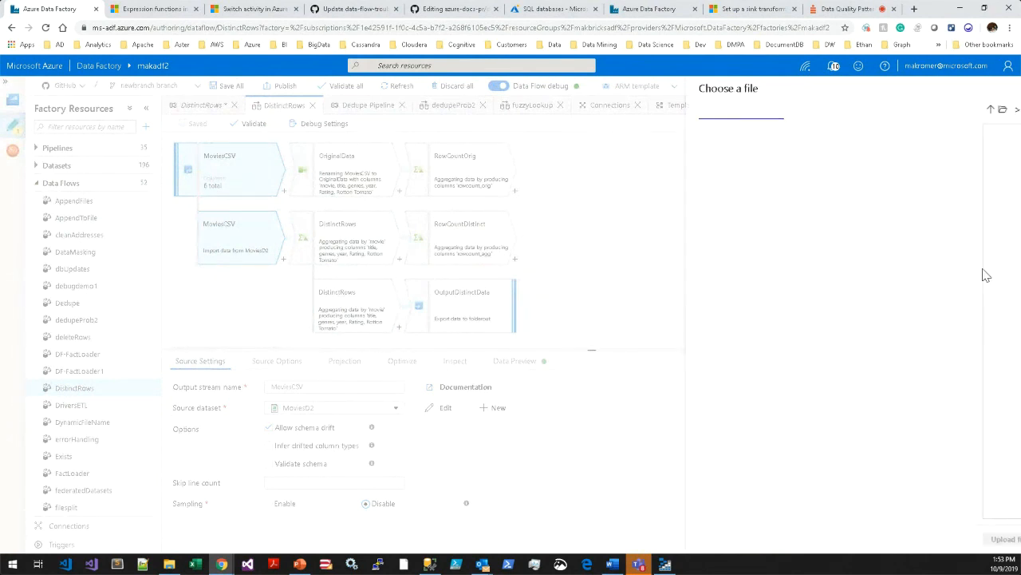
{"action": "double_click", "coordinate": [758, 167]}
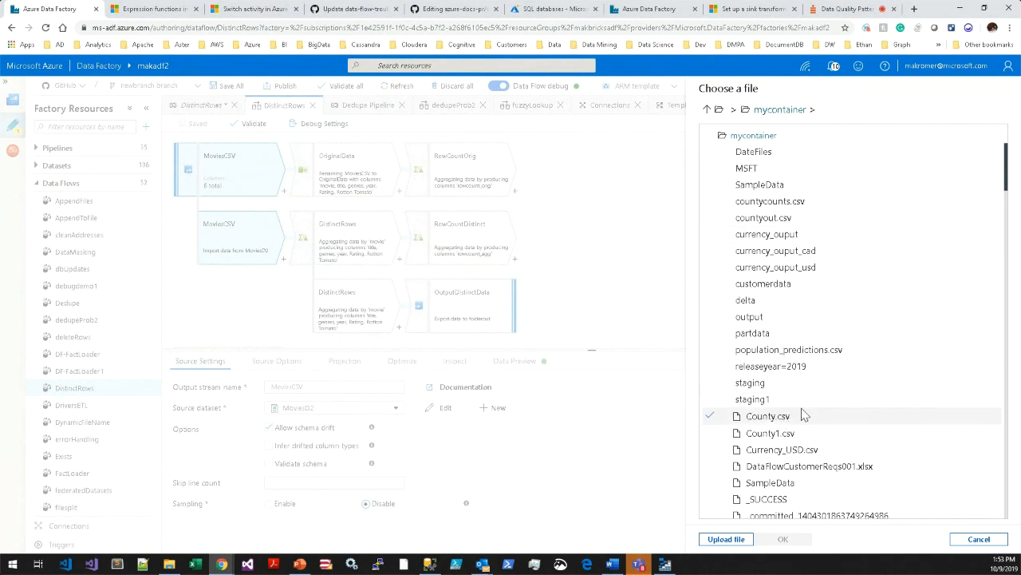
{"action": "left_click", "coordinate": [976, 539]}
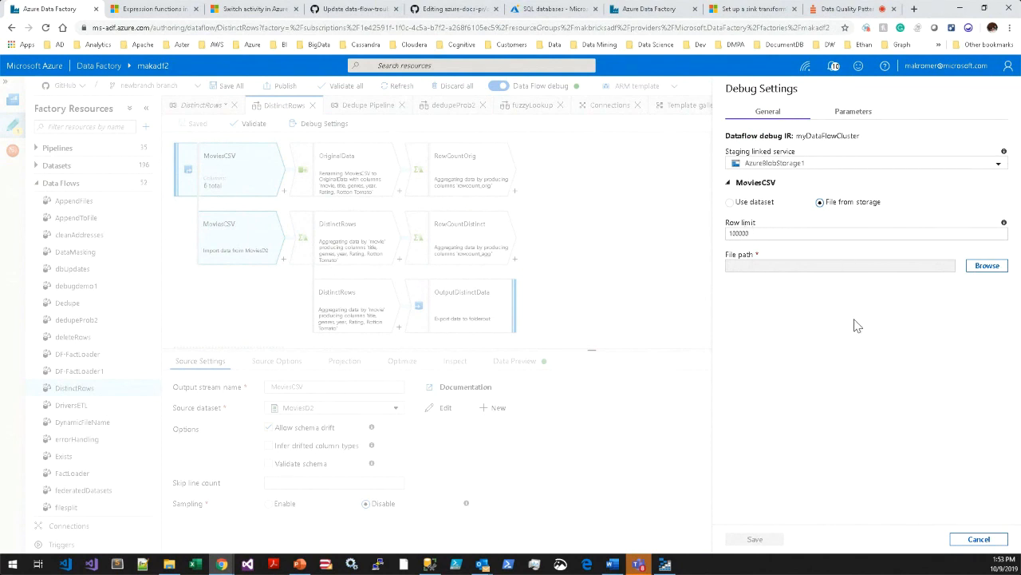
{"action": "left_click", "coordinate": [978, 540]}
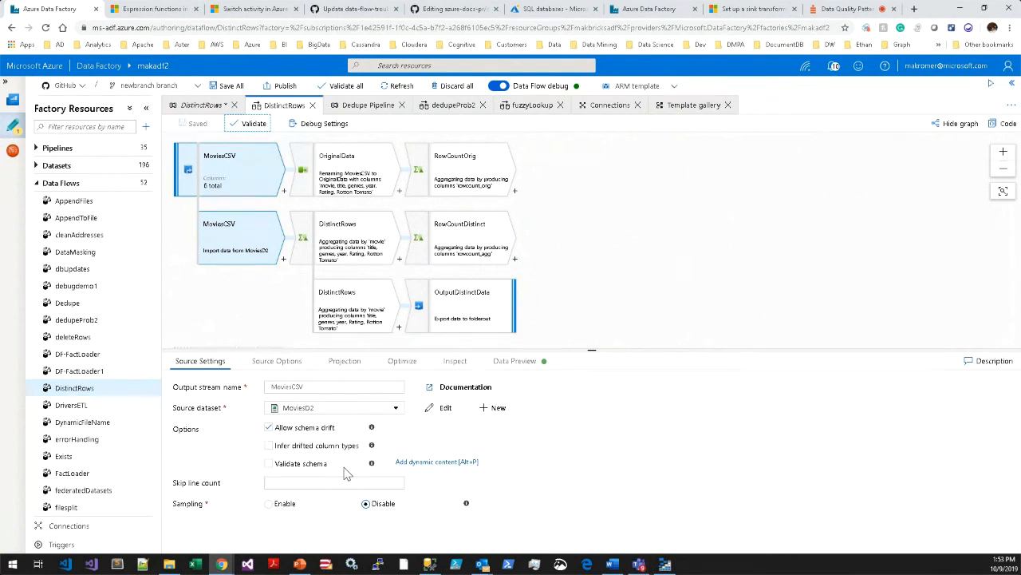
Switch to Dedupe Pipeline, collapse the data flows list and list the factory's pipelines instead.
{"action": "left_click", "coordinate": [641, 196]}
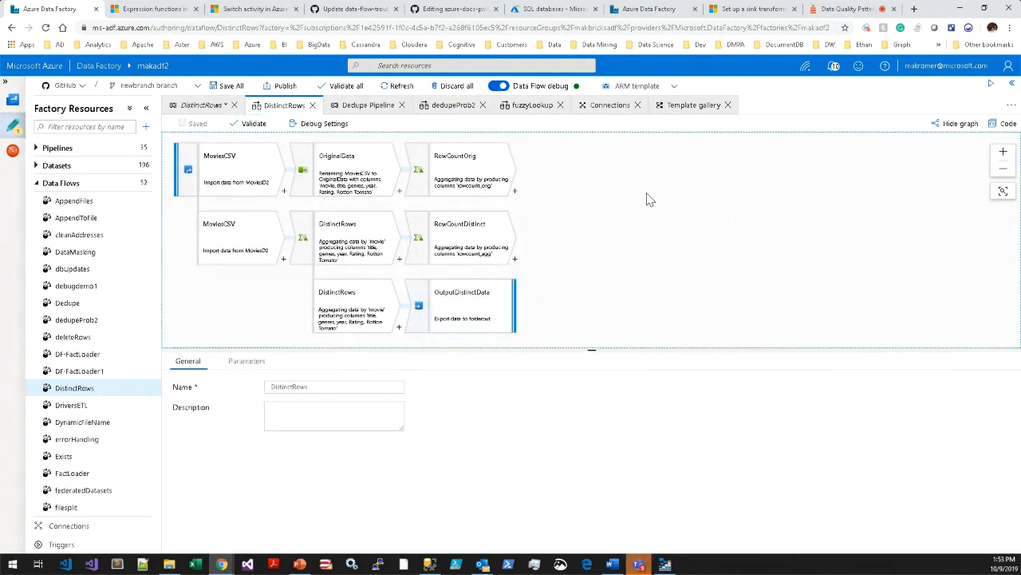
{"action": "left_click", "coordinate": [369, 105]}
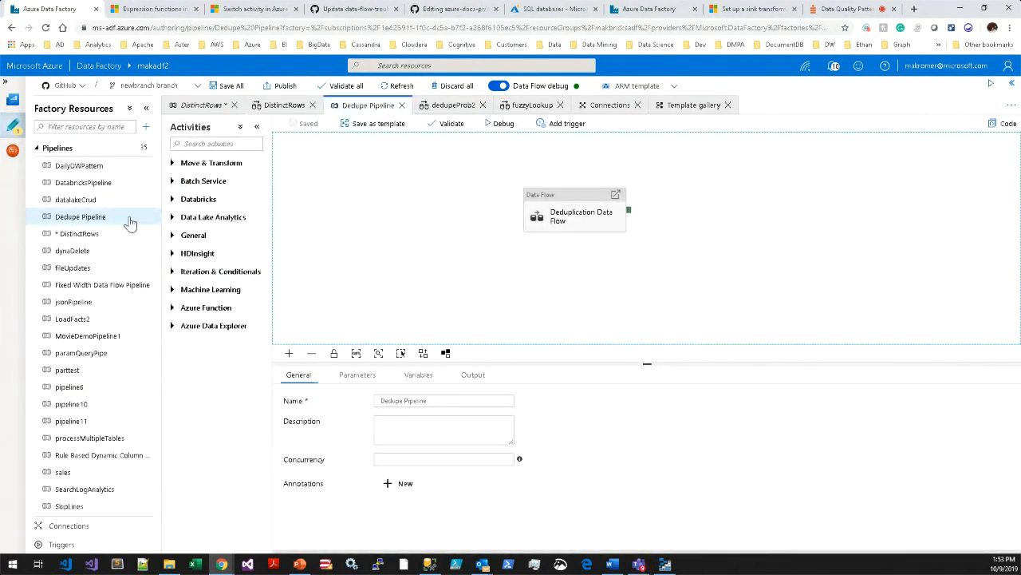
{"action": "left_click", "coordinate": [35, 149]}
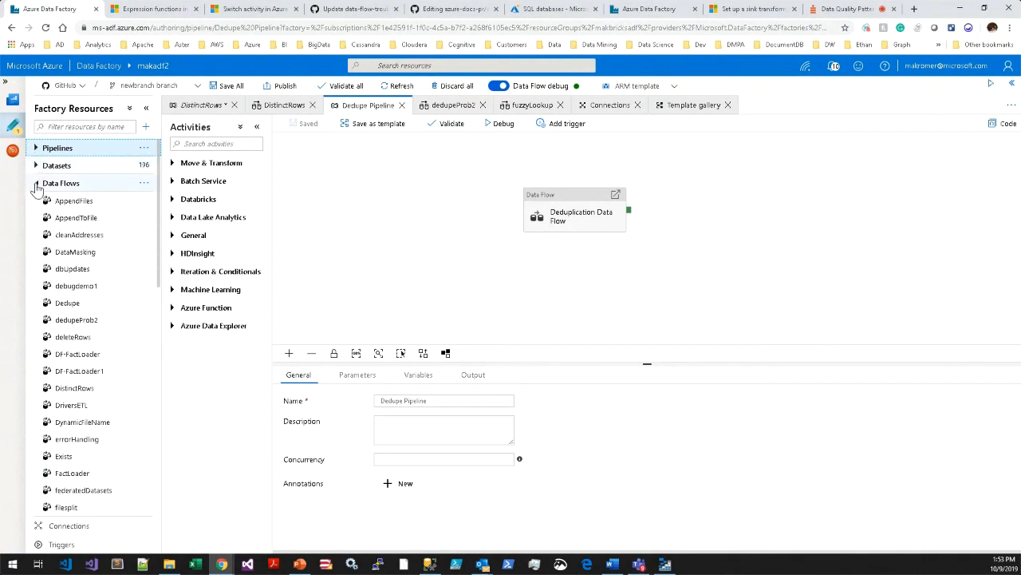
{"action": "left_click", "coordinate": [36, 183]}
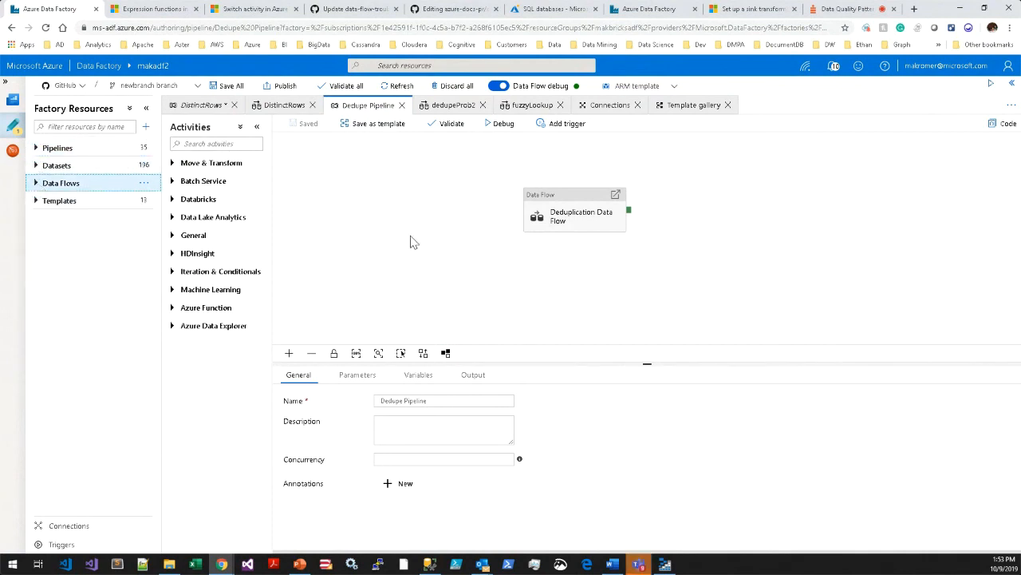
{"action": "left_click", "coordinate": [68, 150]}
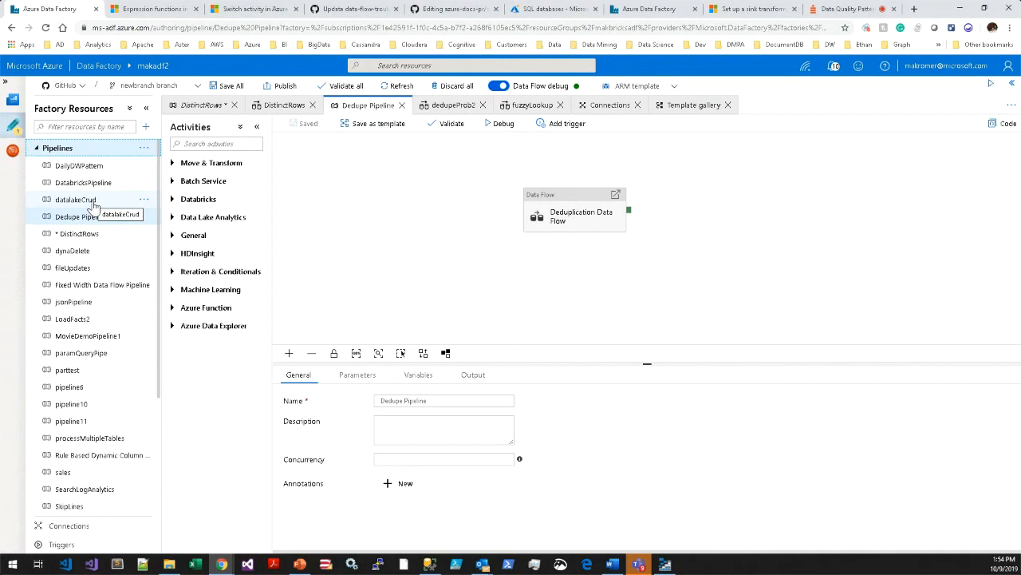
Review the OutputDistinctData sink settings and the RowCountOrig data preview in the DistinctRows data flow.
{"action": "left_click", "coordinate": [277, 107]}
{"action": "left_click", "coordinate": [460, 299]}
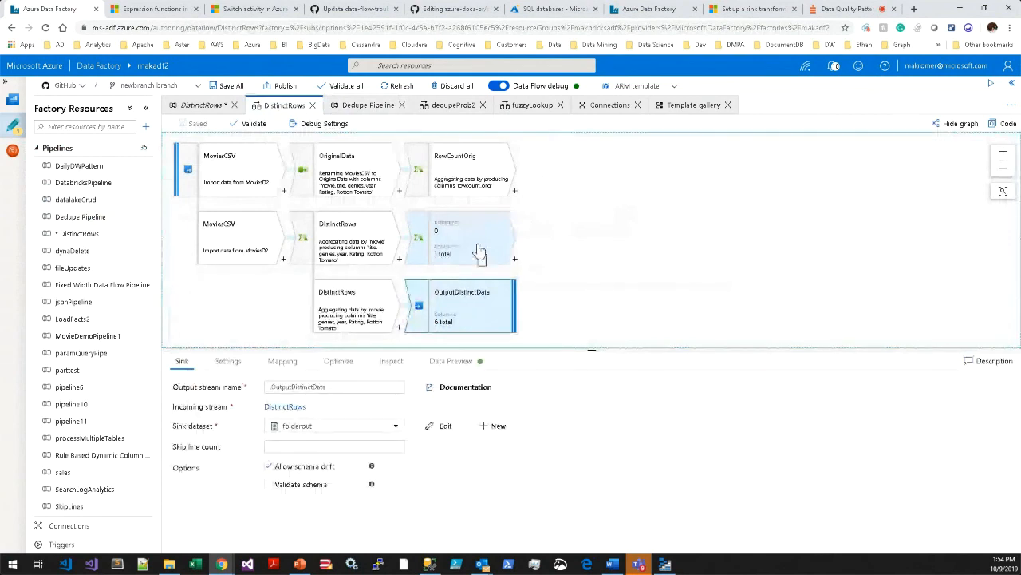
{"action": "left_click", "coordinate": [578, 226]}
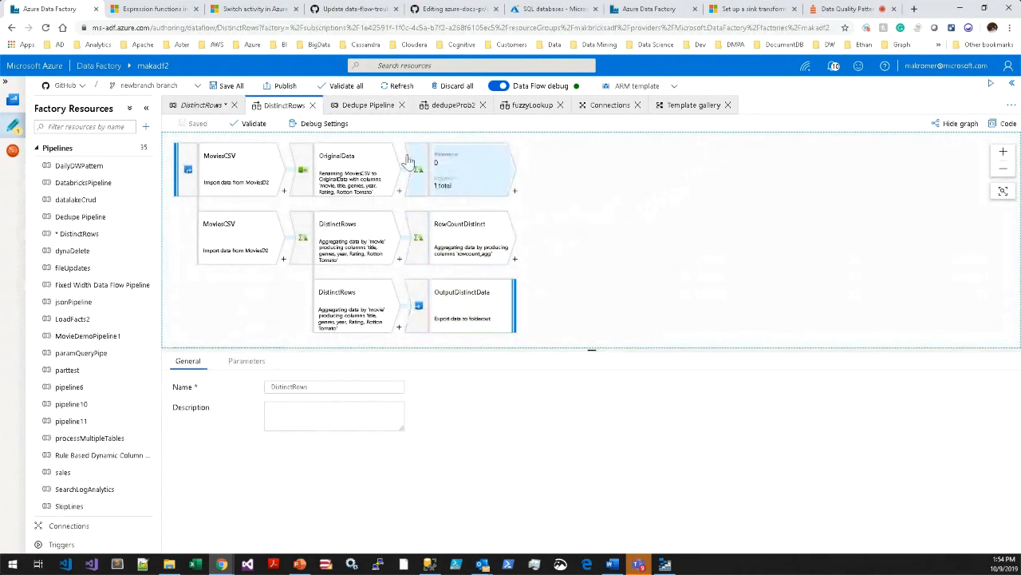
{"action": "left_click", "coordinate": [484, 171]}
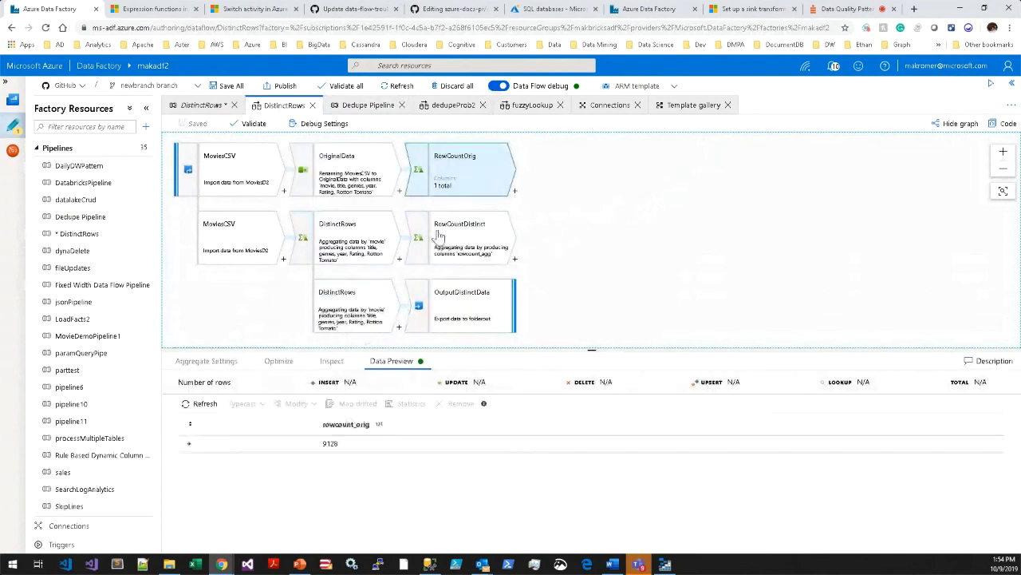
Examine the data preview of sink1 in the fuzzyLookup data flow with an enlarged preview area.
{"action": "left_click", "coordinate": [532, 106]}
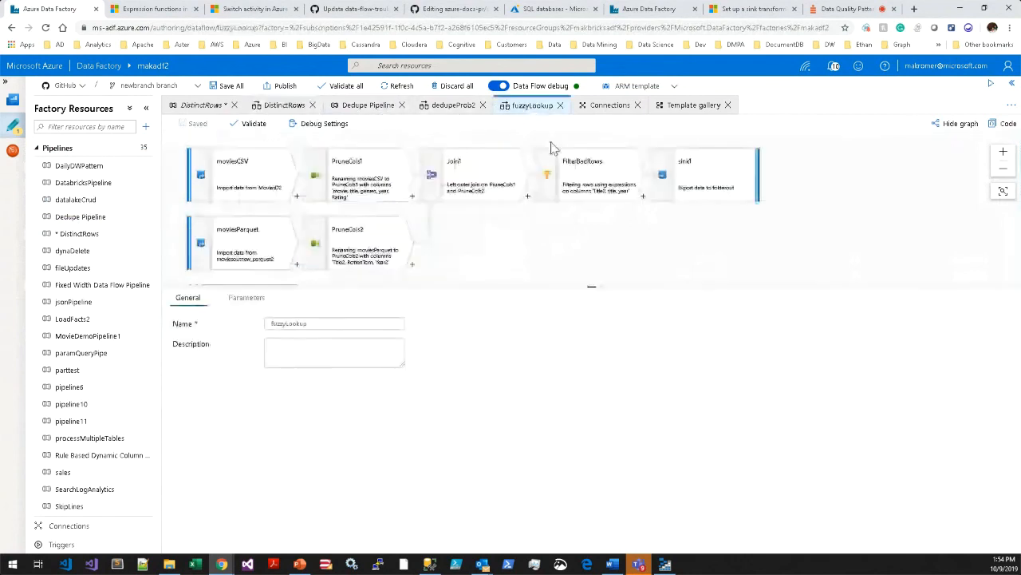
{"action": "left_click", "coordinate": [707, 187]}
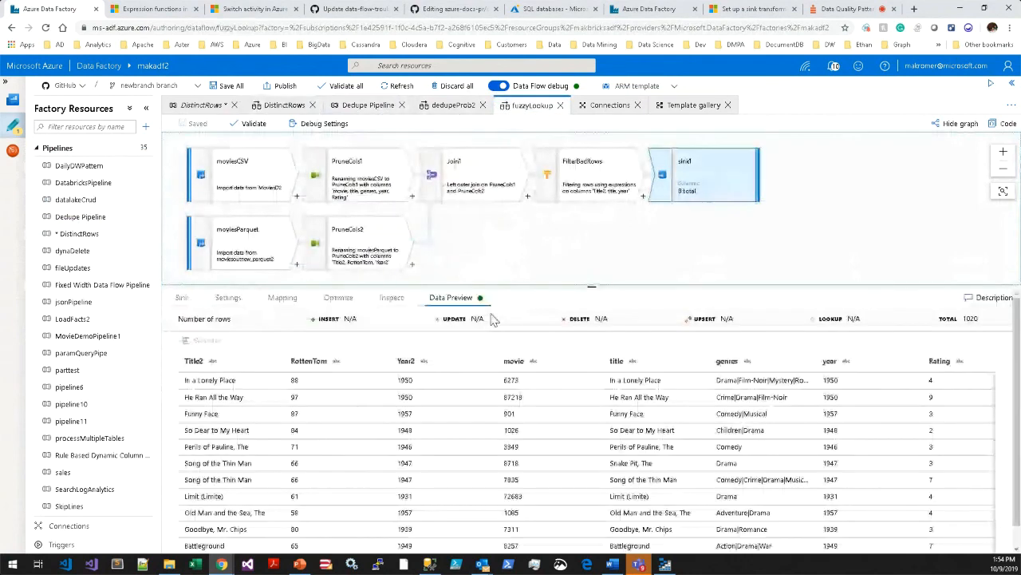
{"action": "left_click_drag", "start_coordinate": [490, 288], "coordinate": [486, 218]}
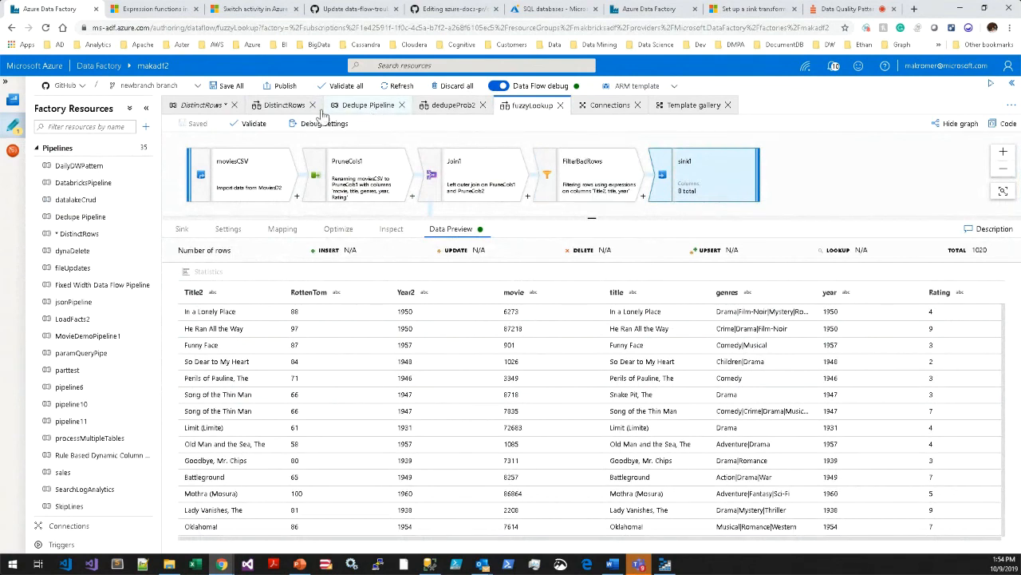
Switch to the DistinctRows pipeline and move its data flow activity toward the left side of the canvas.
{"action": "left_click", "coordinate": [201, 106]}
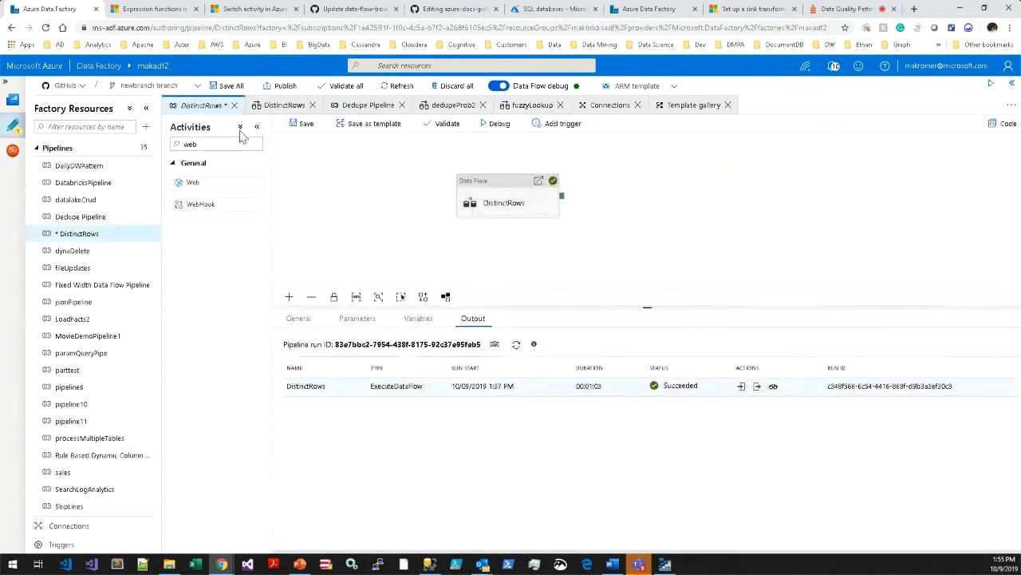
{"action": "left_click", "coordinate": [487, 210]}
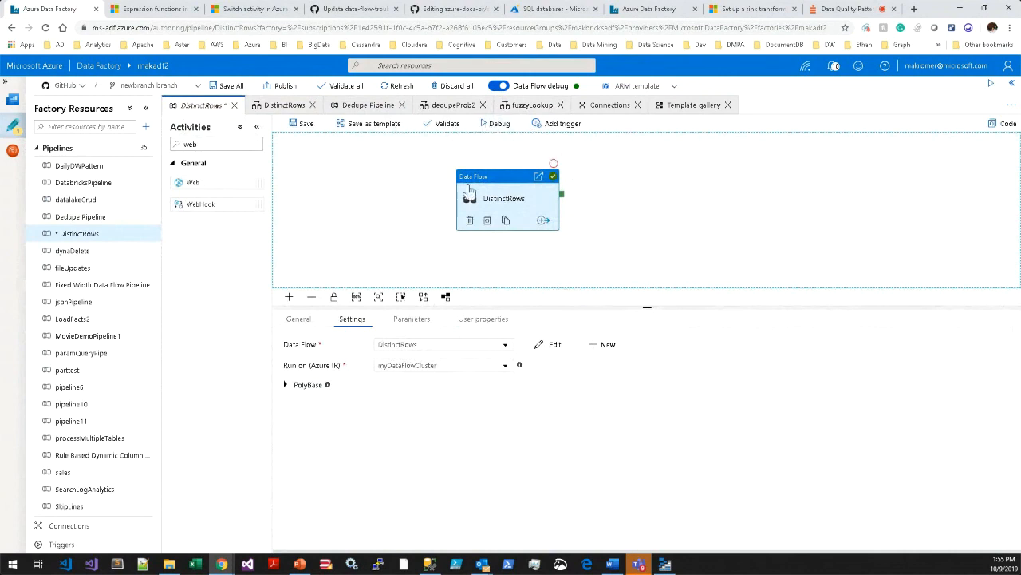
{"action": "left_click_drag", "start_coordinate": [470, 191], "coordinate": [360, 187]}
{"action": "left_click_drag", "start_coordinate": [453, 190], "coordinate": [687, 197]}
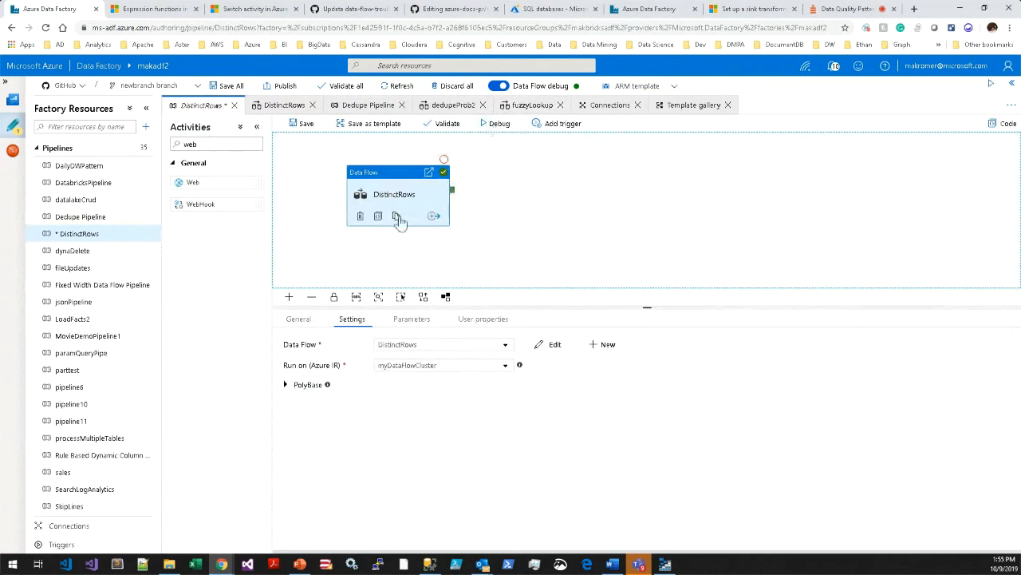
{"action": "left_click", "coordinate": [495, 241]}
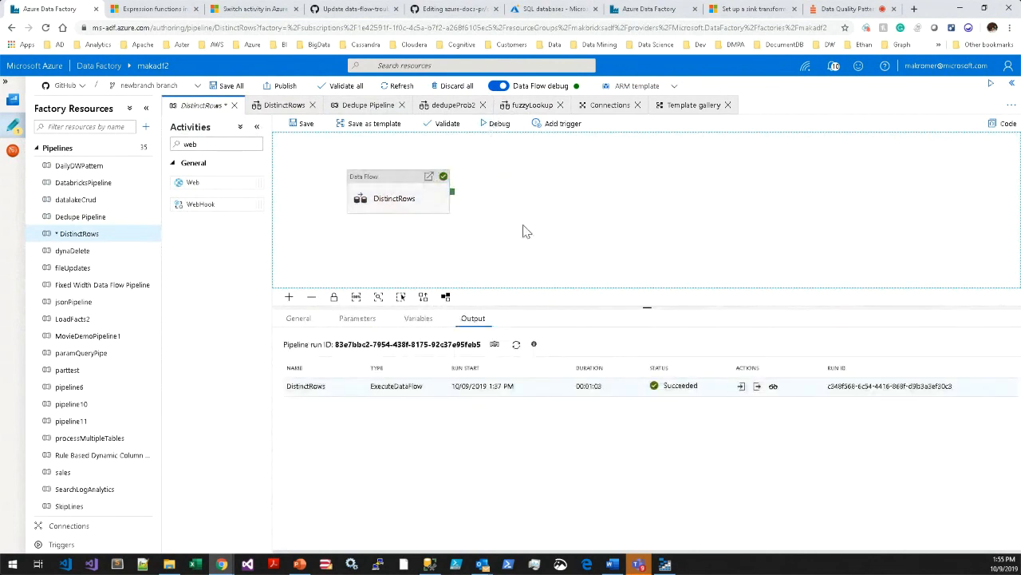
Inspect the transformation details of the DistinctRows debug run and check the makadf001 storage account in Azure Storage Explorer.
{"action": "left_click", "coordinate": [773, 387]}
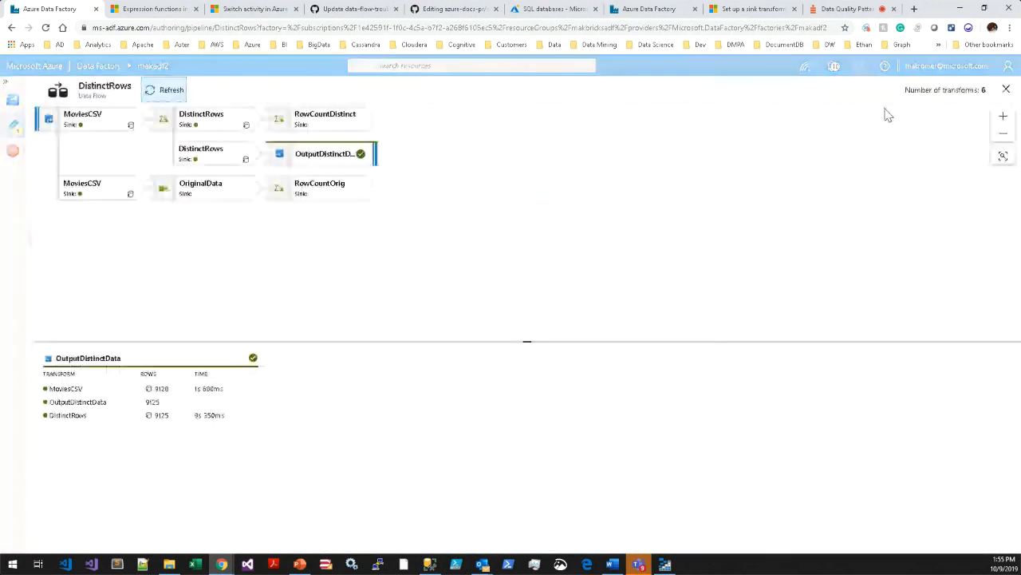
{"action": "left_click", "coordinate": [1005, 90]}
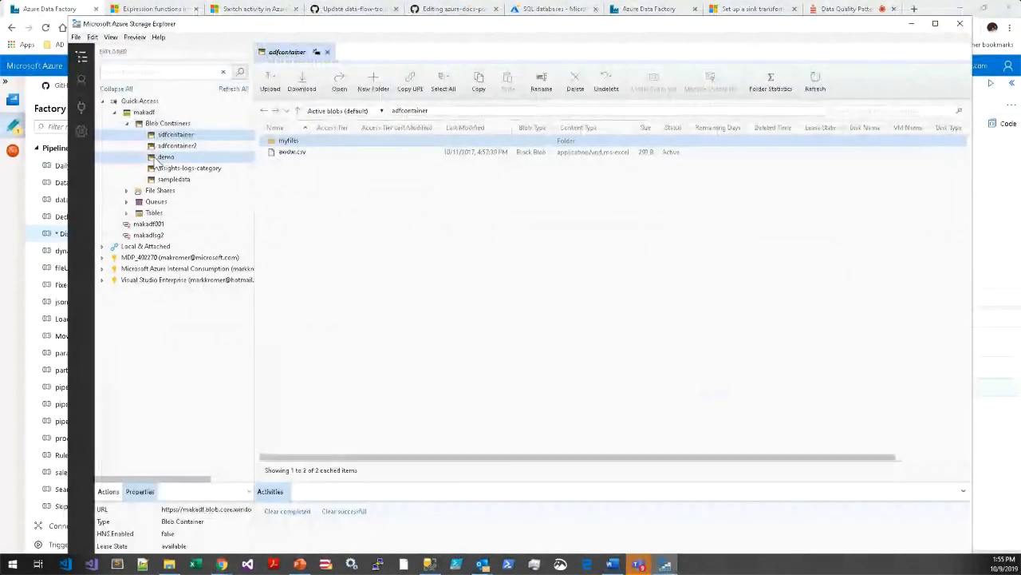
{"action": "left_click", "coordinate": [146, 225]}
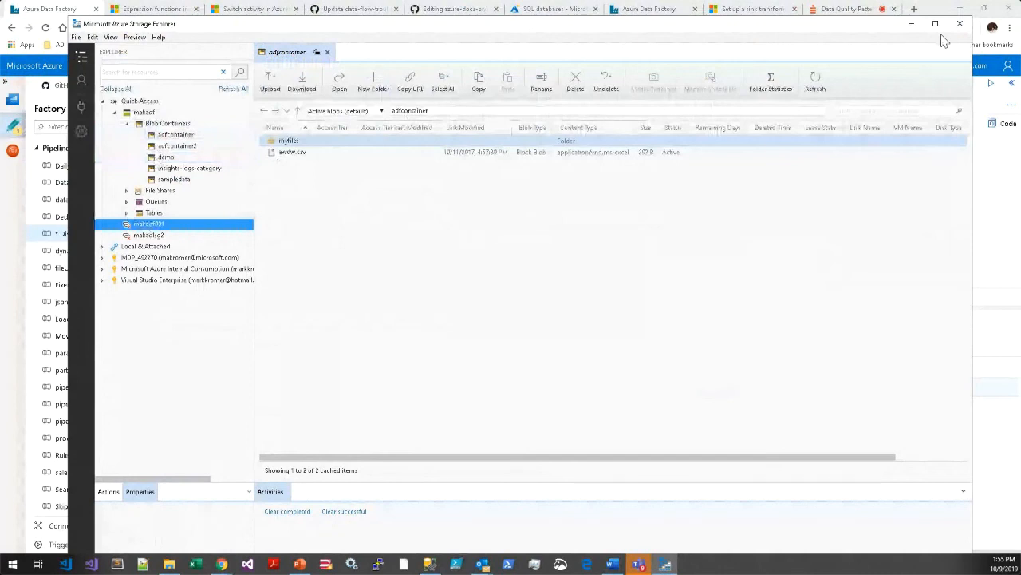
{"action": "left_click", "coordinate": [912, 24]}
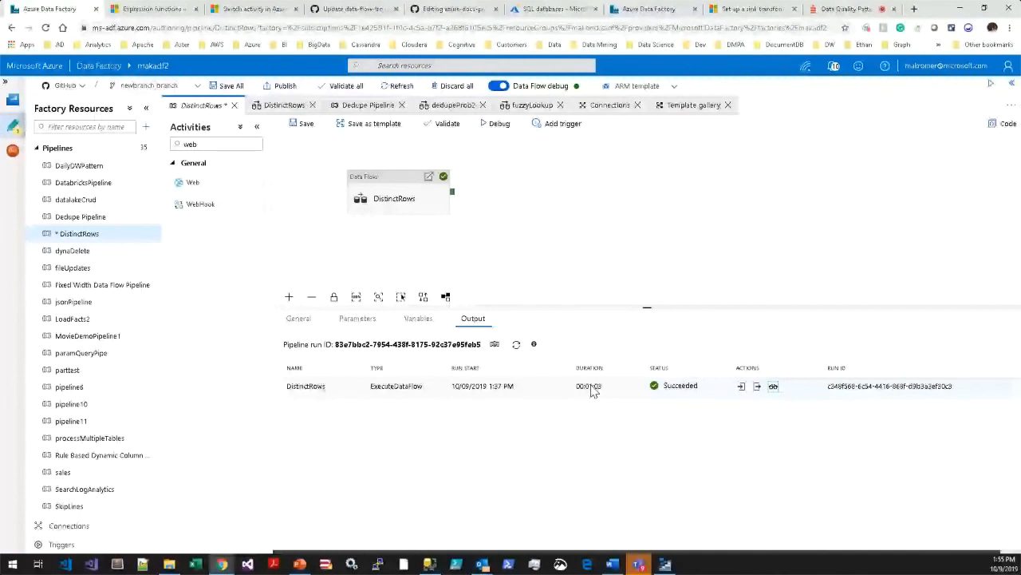
{"action": "left_click", "coordinate": [664, 565]}
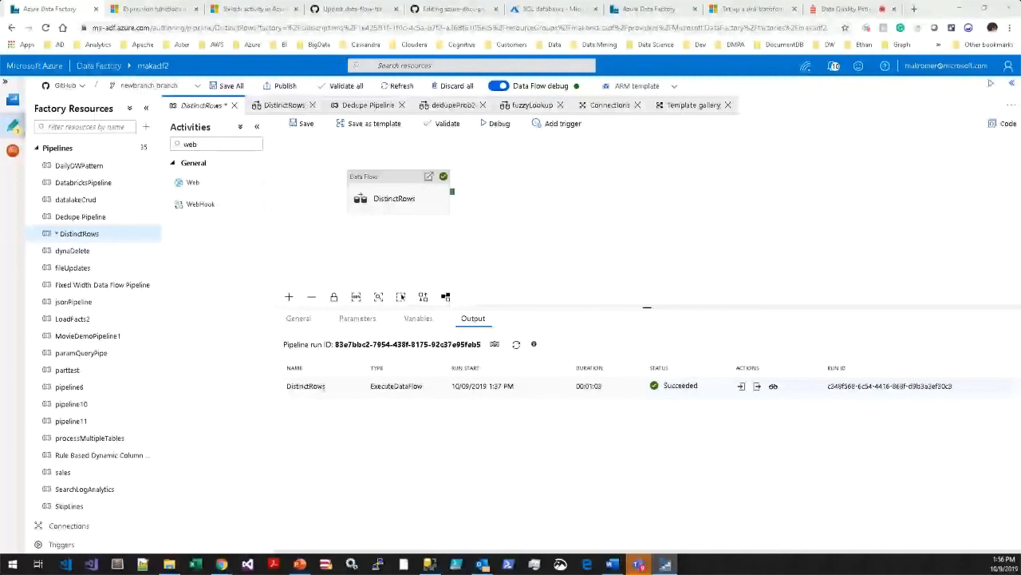
Move the DistinctRows activity to the canvas's upper-left area and add a Web activity below it.
{"action": "left_click", "coordinate": [483, 219]}
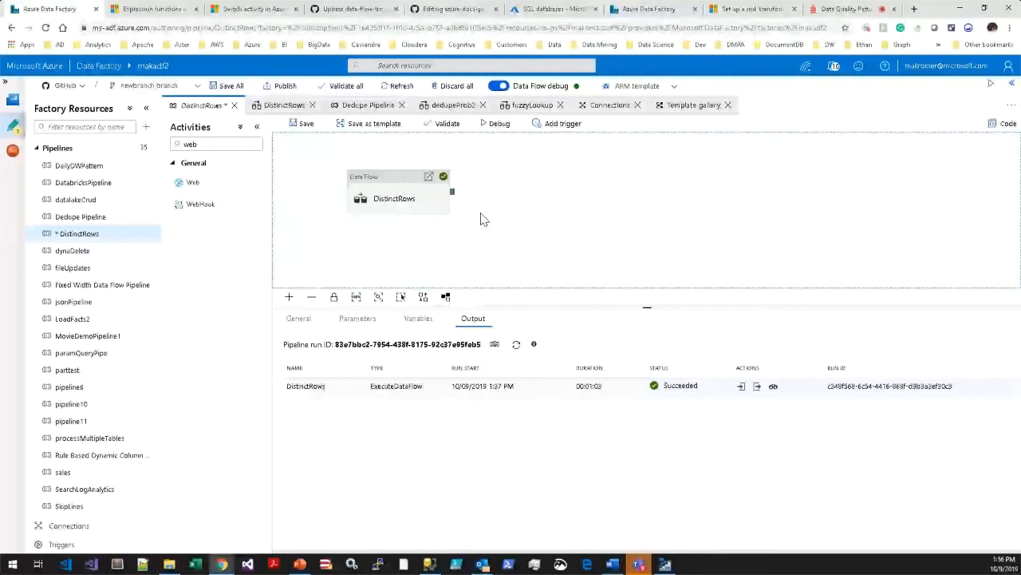
{"action": "left_click_drag", "start_coordinate": [399, 198], "coordinate": [354, 178]}
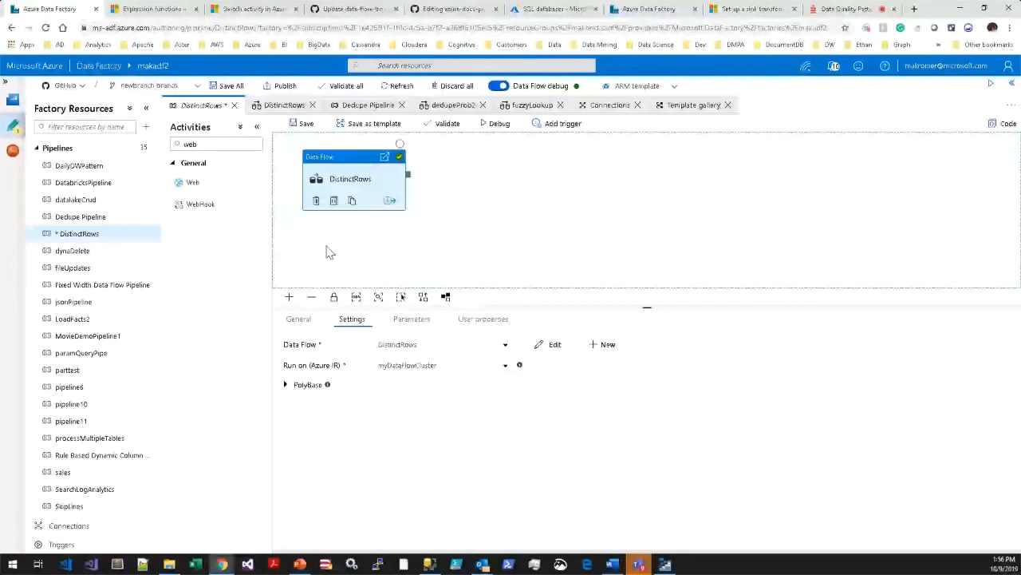
{"action": "left_click_drag", "start_coordinate": [367, 185], "coordinate": [365, 181]}
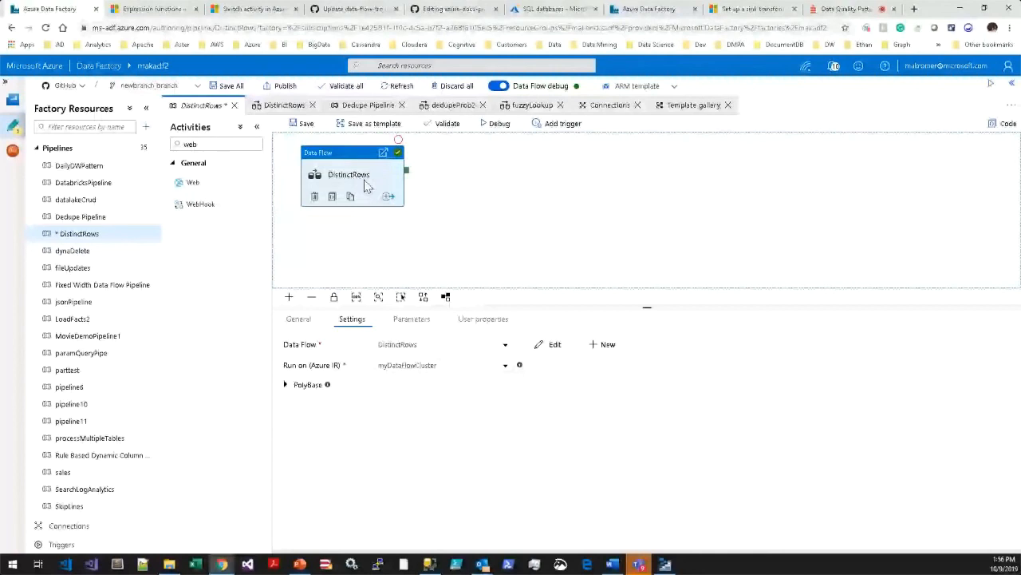
{"action": "left_click_drag", "start_coordinate": [192, 182], "coordinate": [349, 226]}
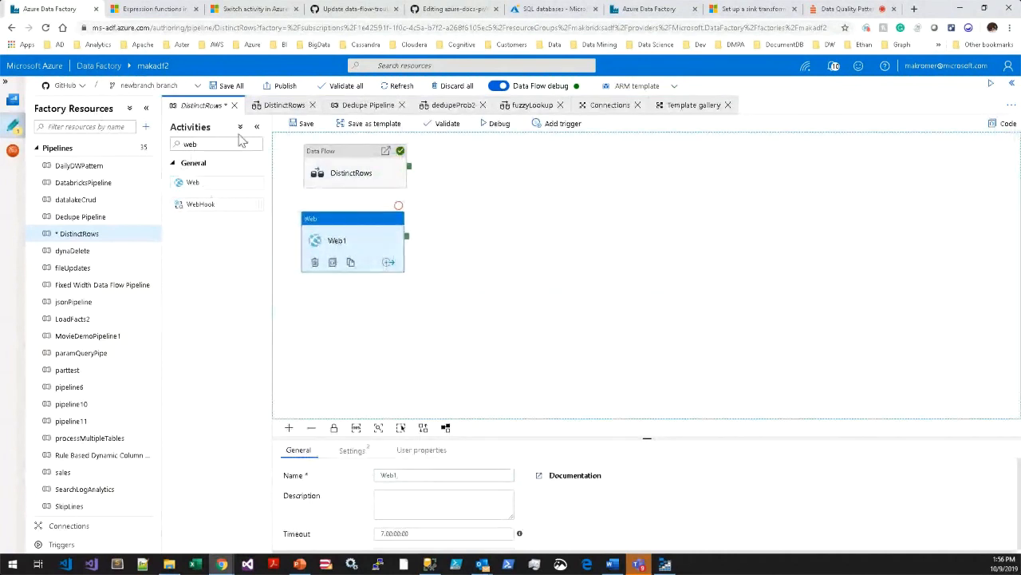
Clear the activity search and add a Databricks Notebook activity below the Web1 activity.
{"action": "left_click_drag", "start_coordinate": [210, 144], "coordinate": [156, 152]}
{"action": "key", "text": "BackSpace"}
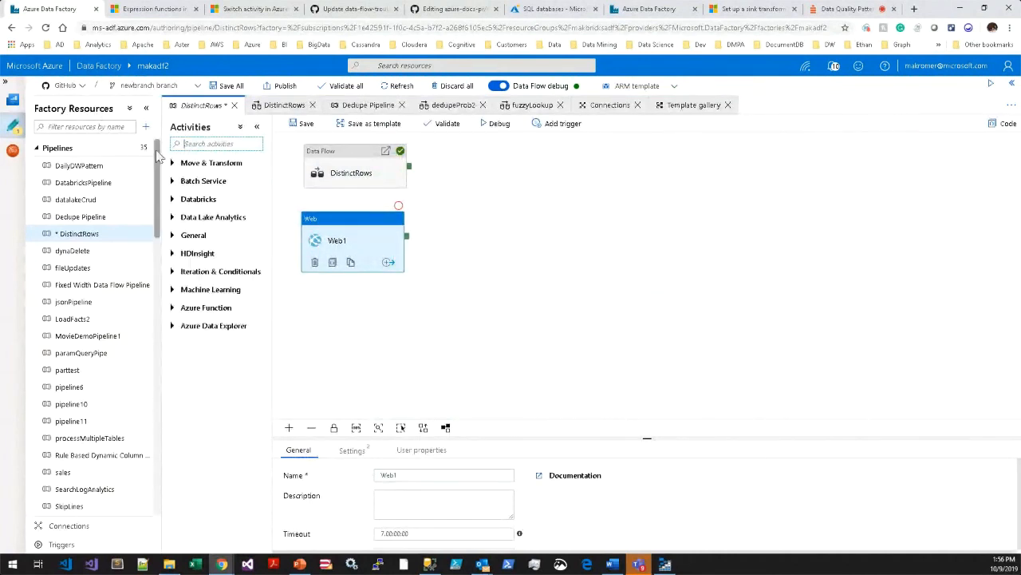
{"action": "left_click", "coordinate": [192, 199]}
{"action": "left_click_drag", "start_coordinate": [200, 219], "coordinate": [336, 327]}
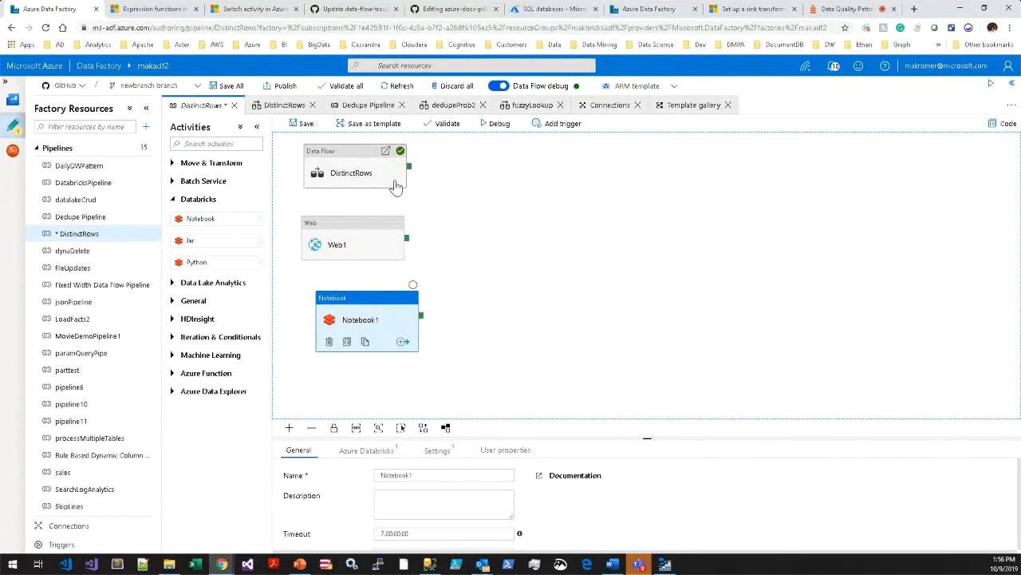
Reposition the DistinctRows activity, search the activities for "exec" and add an Execute Pipeline activity to its right.
{"action": "left_click_drag", "start_coordinate": [349, 169], "coordinate": [366, 181]}
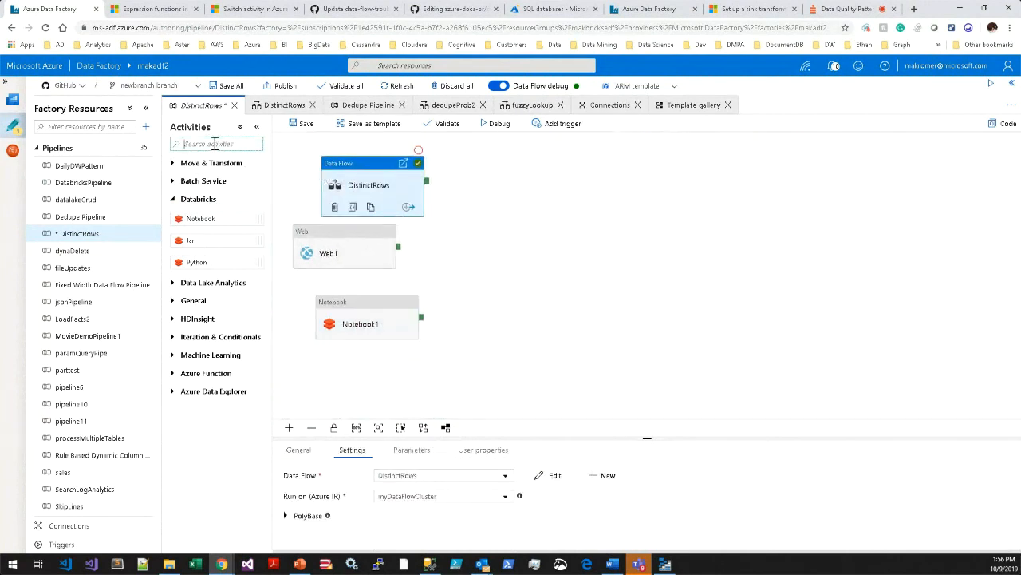
{"action": "type", "text": "exec"}
{"action": "left_click_drag", "start_coordinate": [203, 182], "coordinate": [549, 227]}
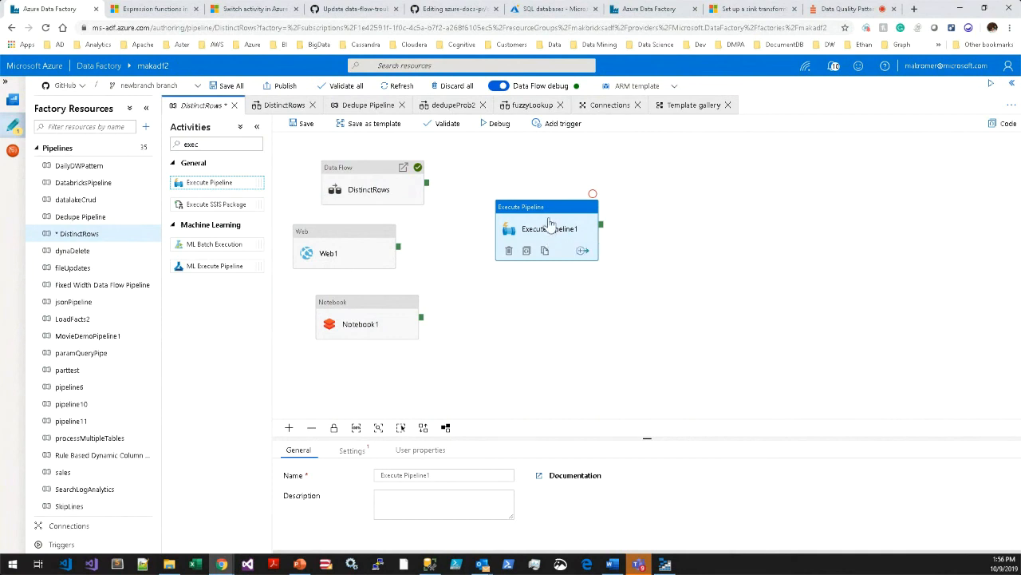
Reposition the Execute Pipeline activity beside the other activities on the DistinctRows pipeline canvas.
{"action": "left_click_drag", "start_coordinate": [554, 228], "coordinate": [563, 215]}
{"action": "left_click_drag", "start_coordinate": [584, 280], "coordinate": [545, 277]}
Open the code of the DistinctRows data flow and show it as the plan script instead of JSON.
{"action": "left_click", "coordinate": [281, 105]}
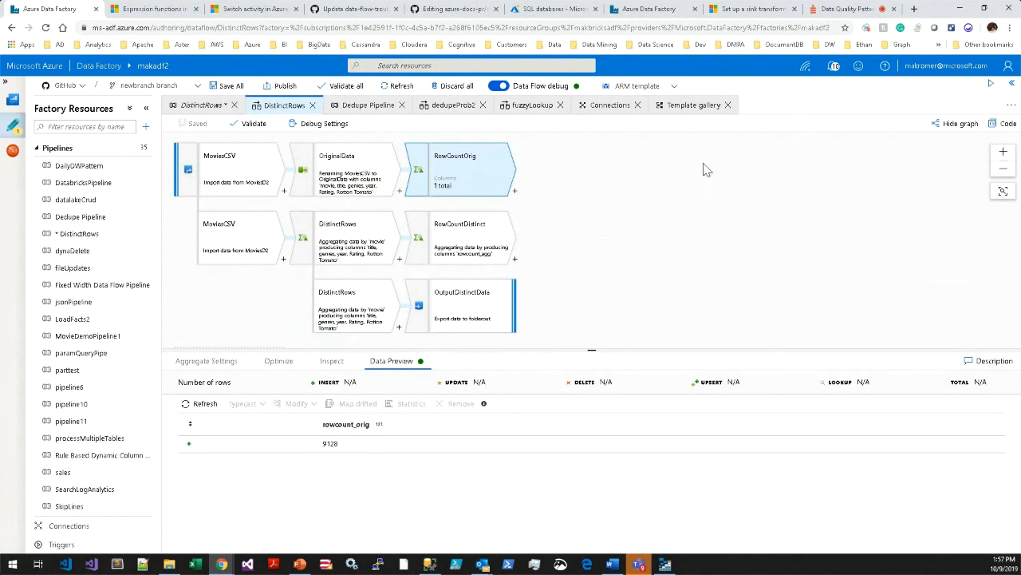
{"action": "left_click", "coordinate": [1003, 124]}
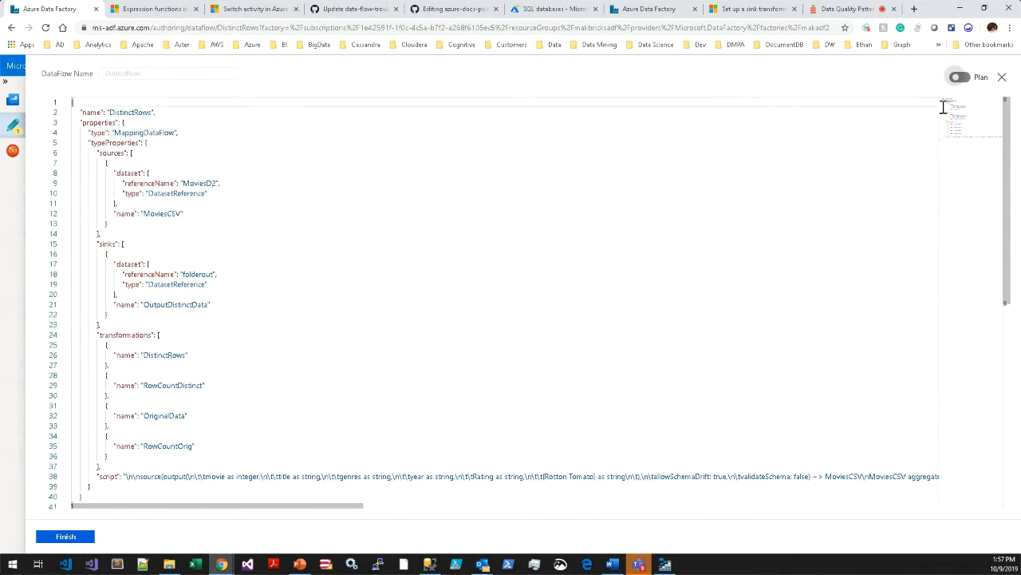
{"action": "left_click", "coordinate": [959, 76]}
{"action": "left_click", "coordinate": [565, 253]}
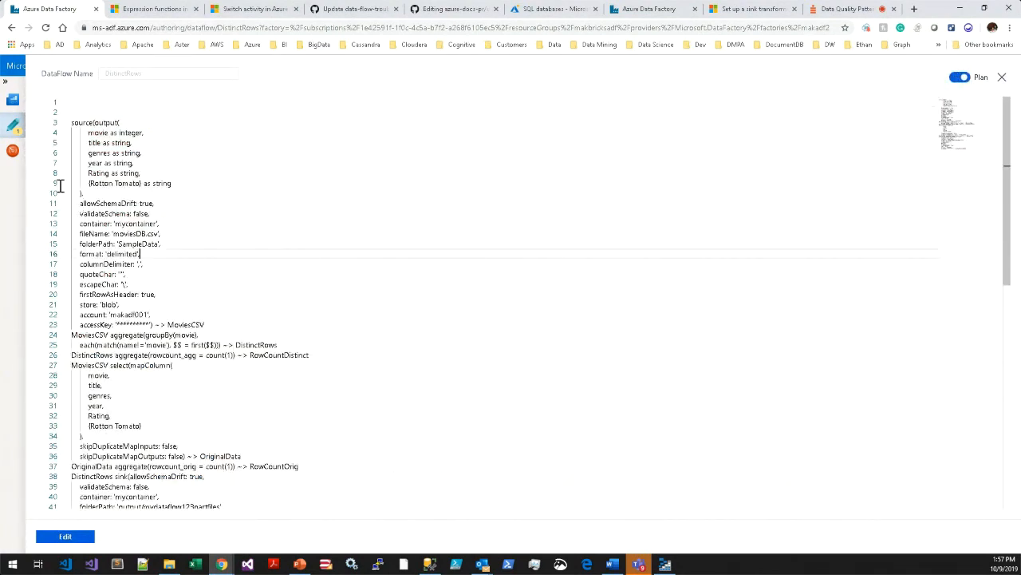
Highlight the plan script from the source definition through the OutputDistinctData sink, and close the code view to return to the data flow graph.
{"action": "left_click_drag", "start_coordinate": [71, 123], "coordinate": [308, 531]}
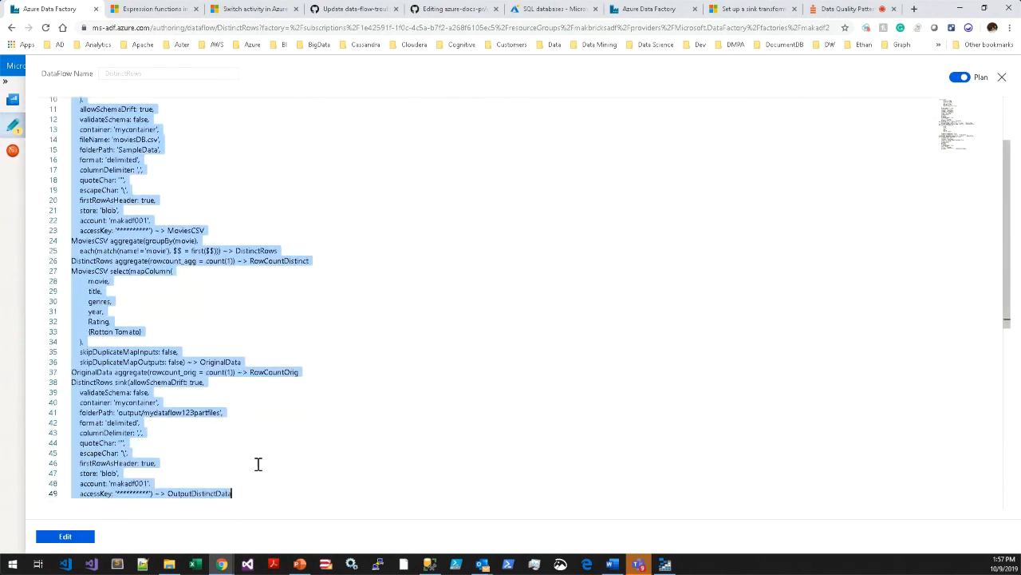
{"action": "left_click", "coordinate": [200, 448]}
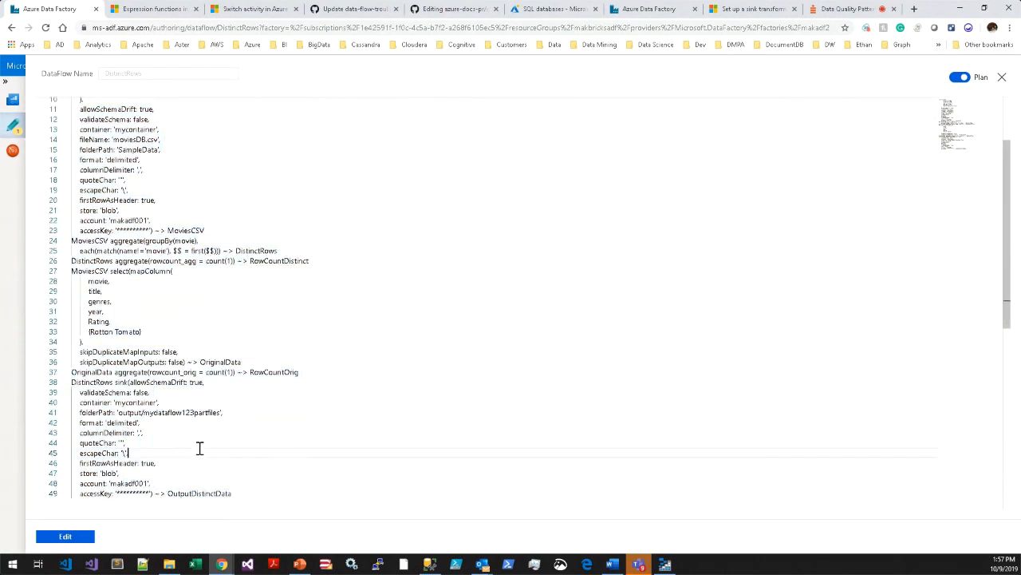
{"action": "left_click", "coordinate": [244, 493]}
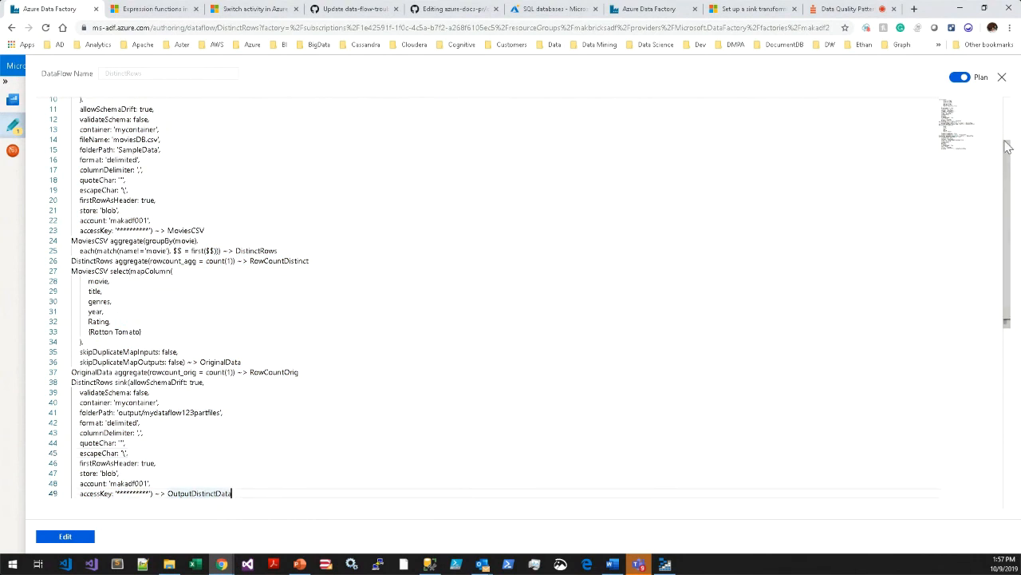
{"action": "left_click", "coordinate": [1002, 76]}
{"action": "left_click", "coordinate": [800, 268]}
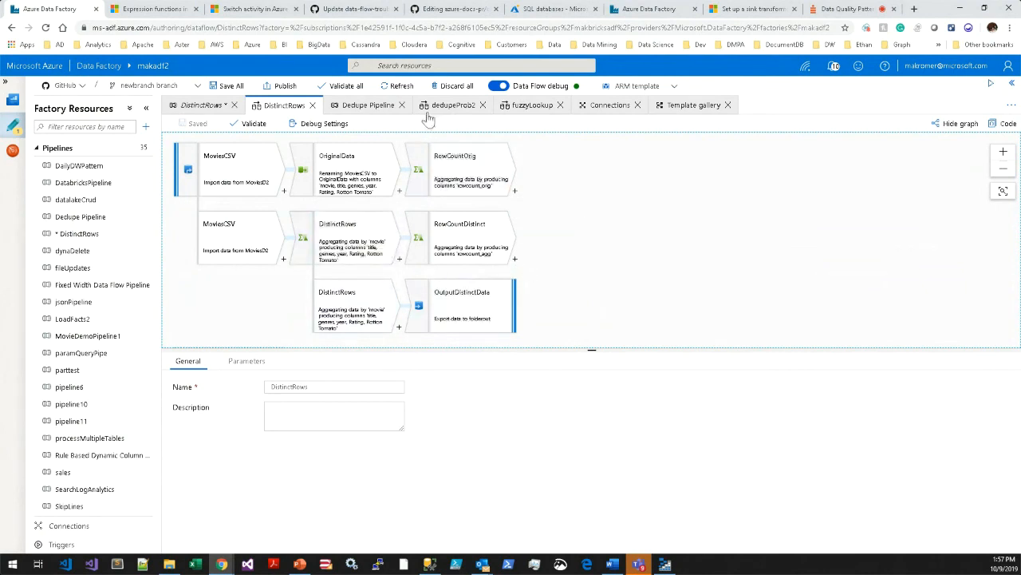
View the Dedupe Pipeline and the fuzzyLookup data flow, and switch to the Azure Data Week session page on Crowdcast.
{"action": "left_click", "coordinate": [365, 108]}
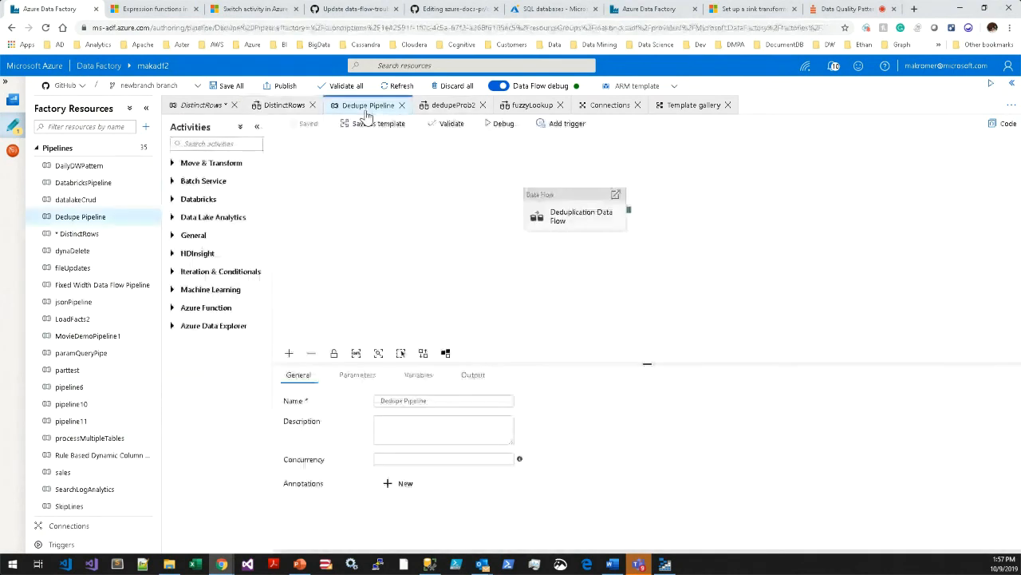
{"action": "left_click", "coordinate": [532, 106]}
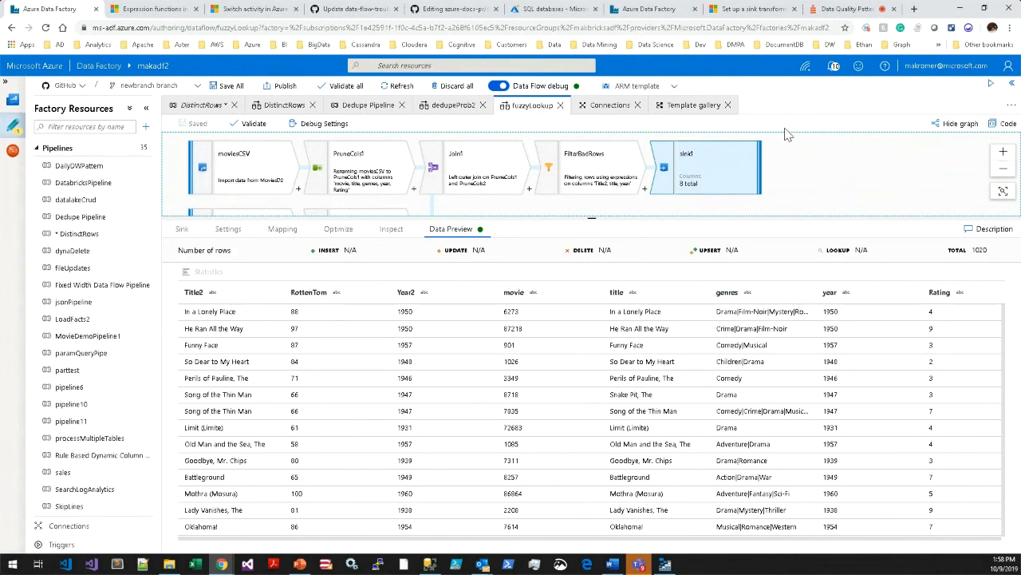
{"action": "left_click", "coordinate": [838, 12]}
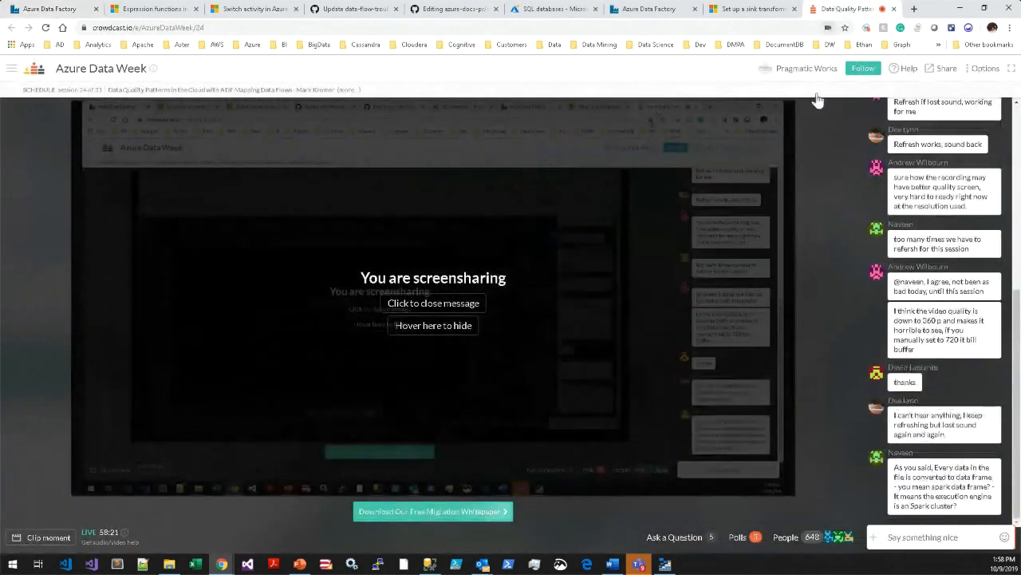